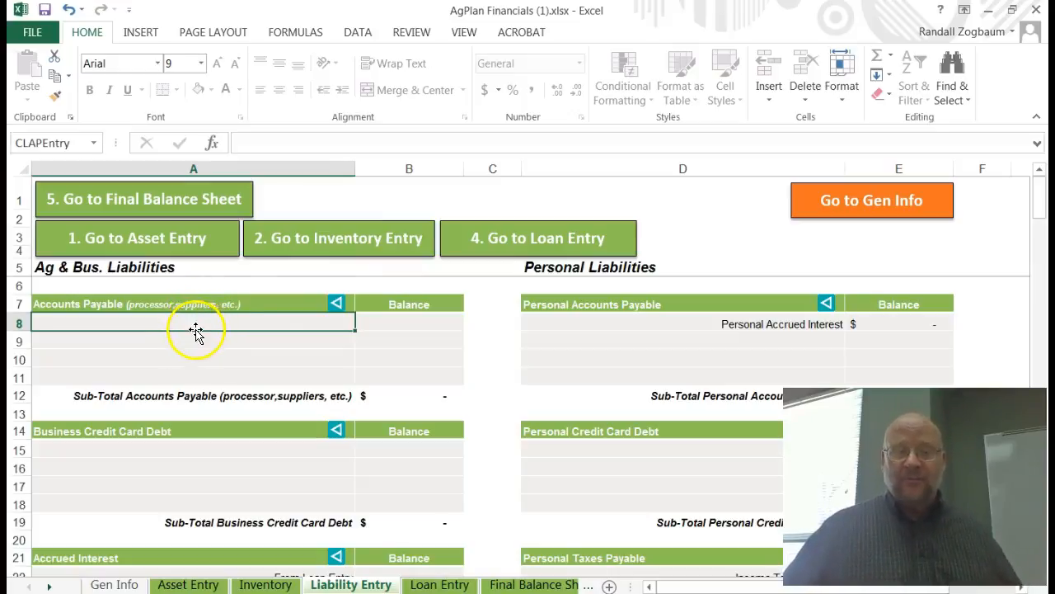
Step: Browse the Liability Entry sheet's business liability sections from Accounts Payable down to Other Non-Current Liabilities
{"action": "left_click", "coordinate": [192, 326]}
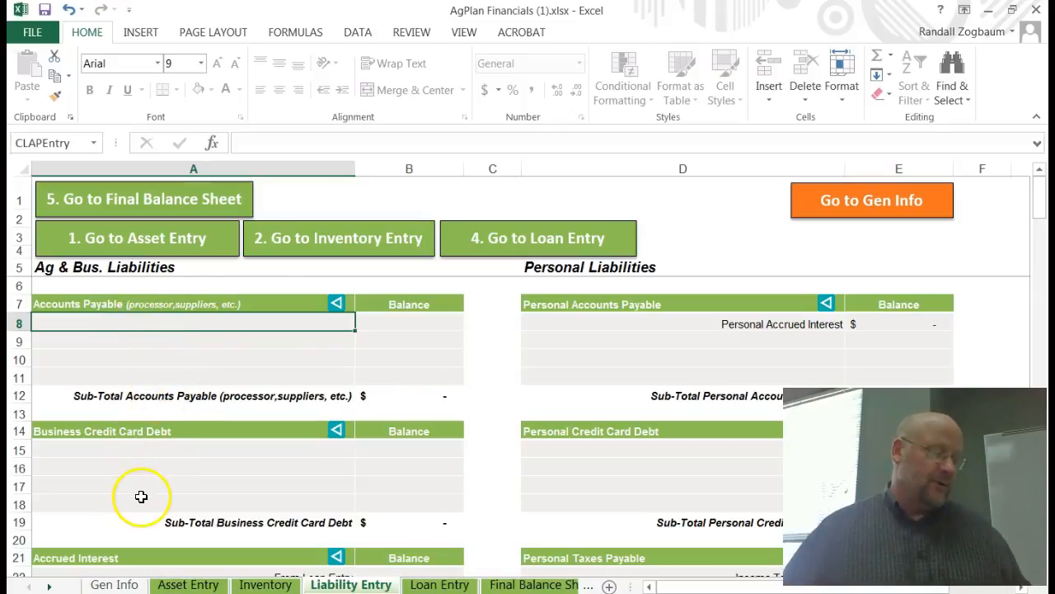
{"action": "left_click", "coordinate": [136, 450]}
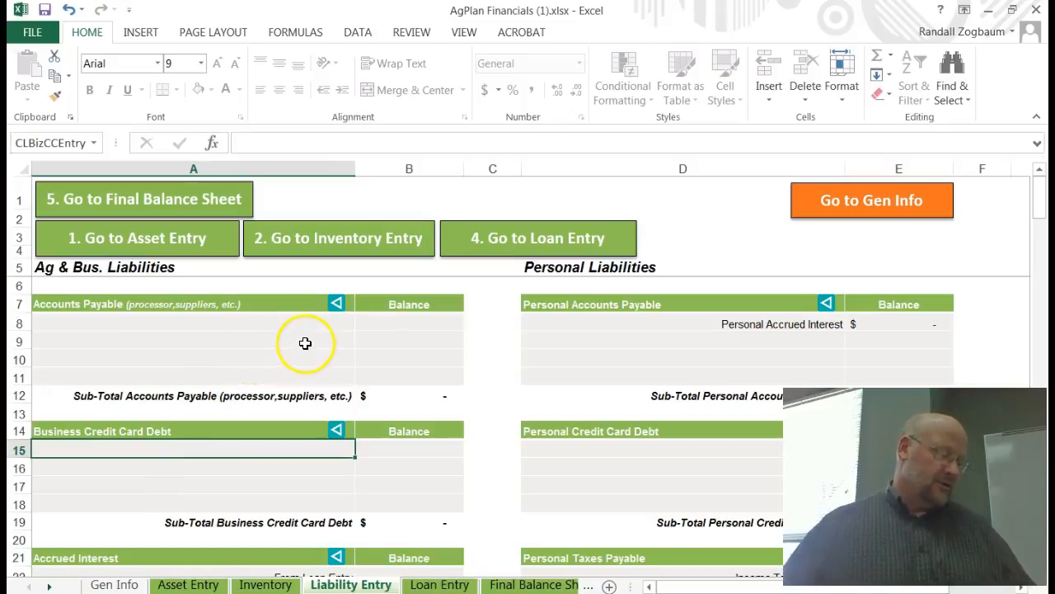
{"action": "scroll", "coordinate": [309, 350], "scroll_direction": "down", "scroll_amount": 3}
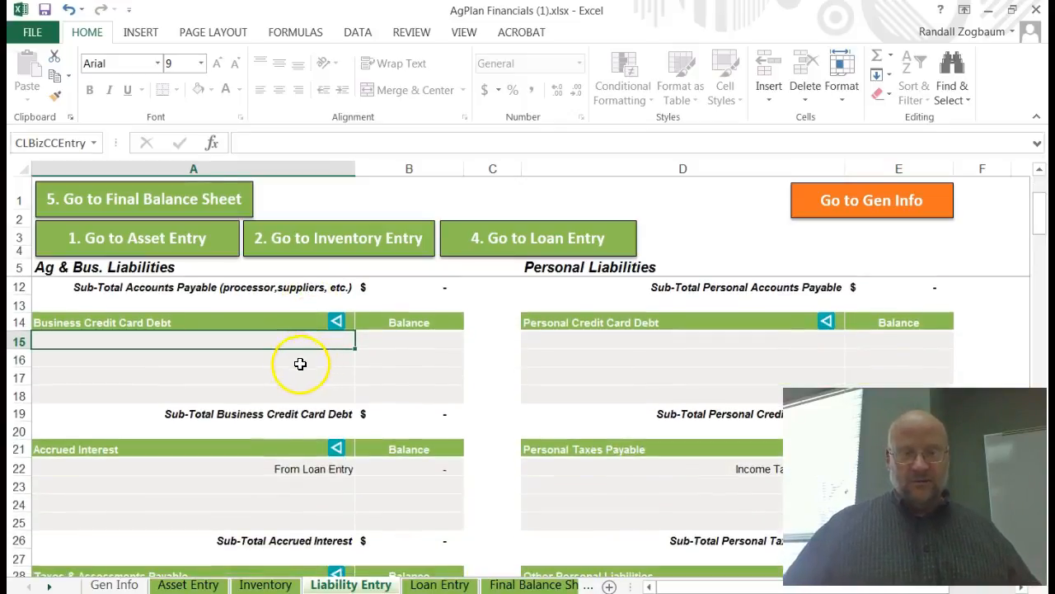
{"action": "scroll", "coordinate": [207, 404], "scroll_direction": "down", "scroll_amount": 1}
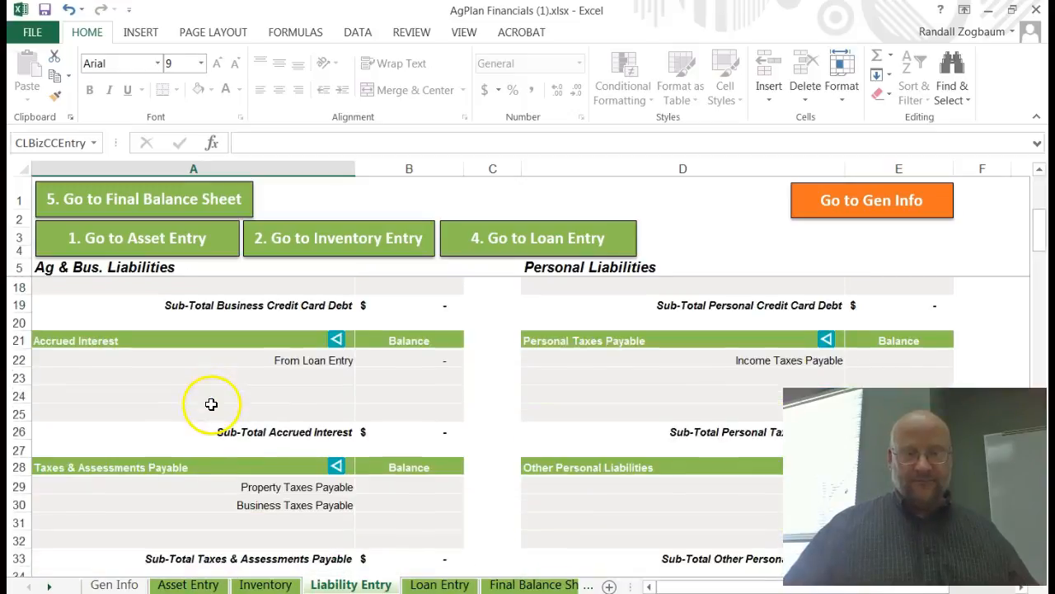
{"action": "scroll", "coordinate": [229, 414], "scroll_direction": "down", "scroll_amount": 3}
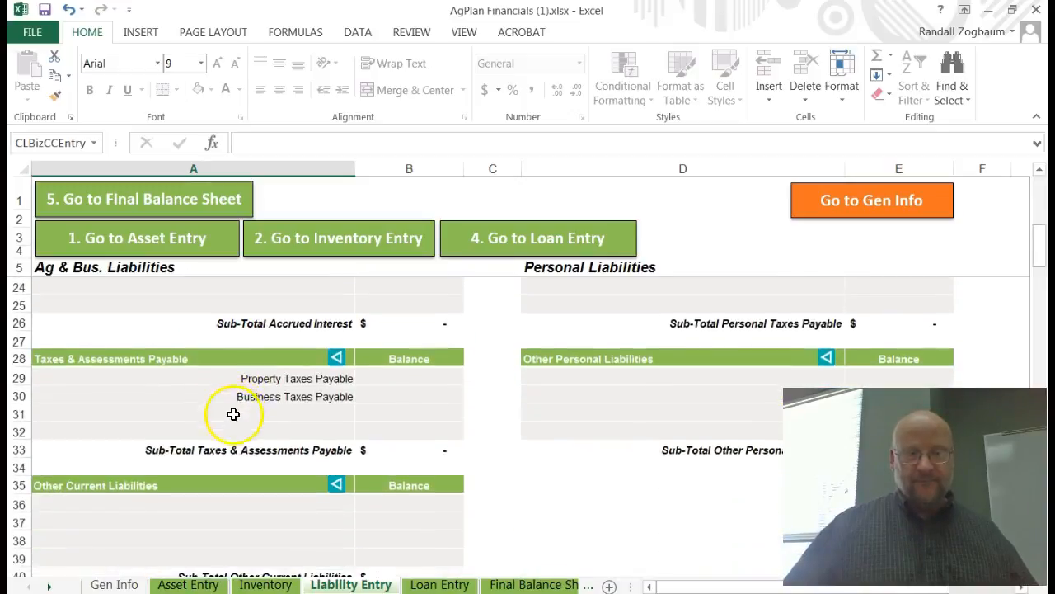
{"action": "scroll", "coordinate": [234, 420], "scroll_direction": "down", "scroll_amount": 2}
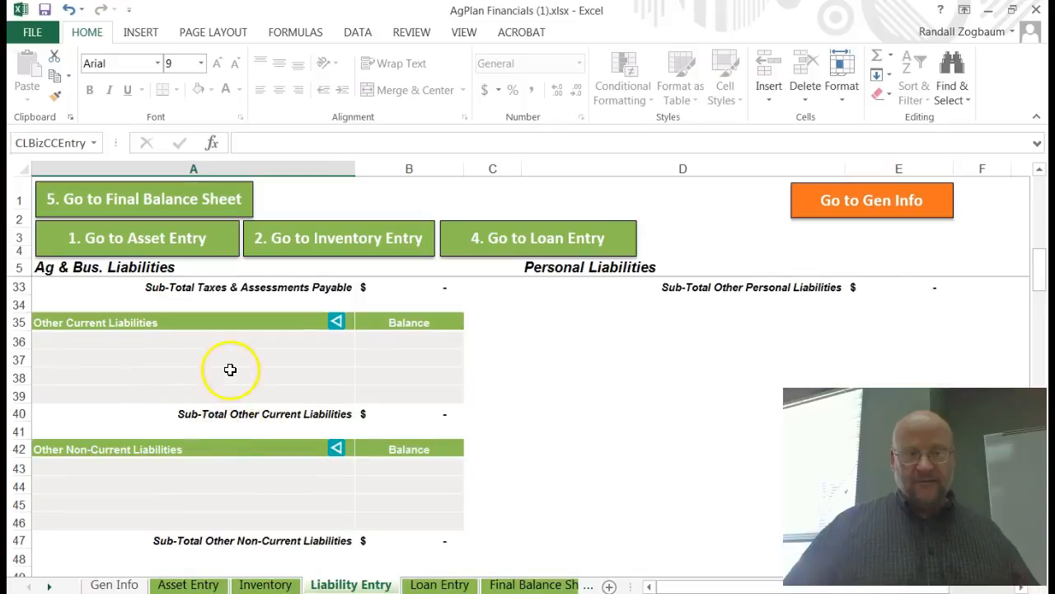
{"action": "scroll", "coordinate": [245, 359], "scroll_direction": "down", "scroll_amount": 3}
{"action": "scroll", "coordinate": [248, 382], "scroll_direction": "up", "scroll_amount": 5}
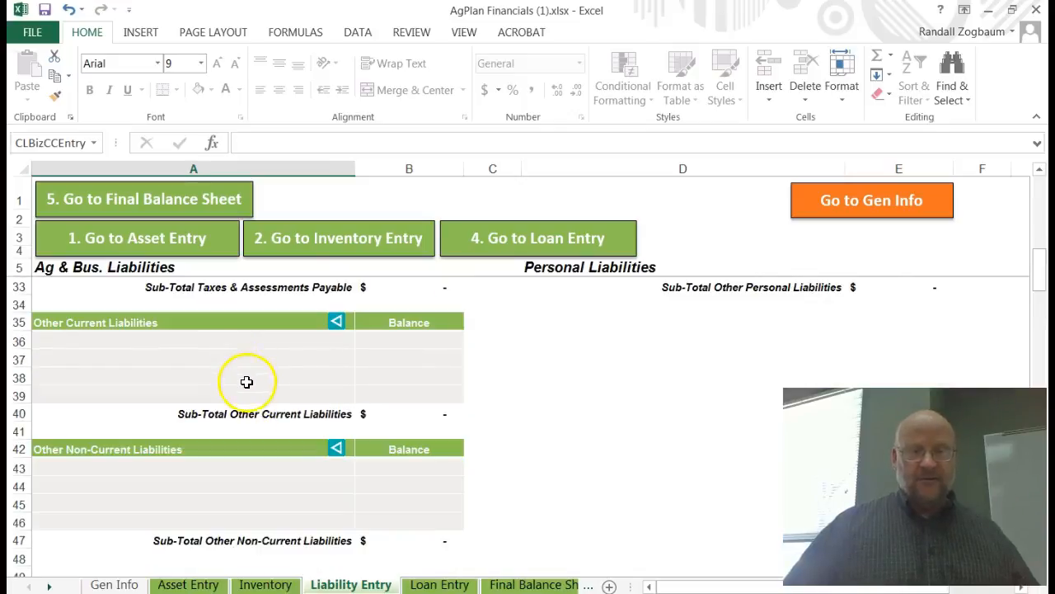
{"action": "scroll", "coordinate": [249, 386], "scroll_direction": "up", "scroll_amount": 1}
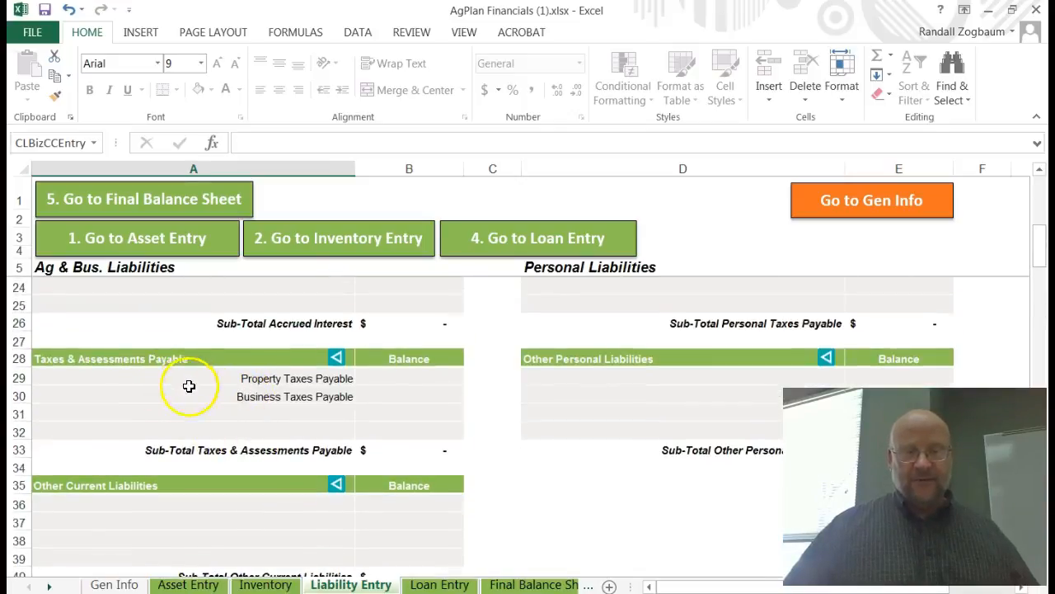
{"action": "scroll", "coordinate": [183, 388], "scroll_direction": "up", "scroll_amount": 2}
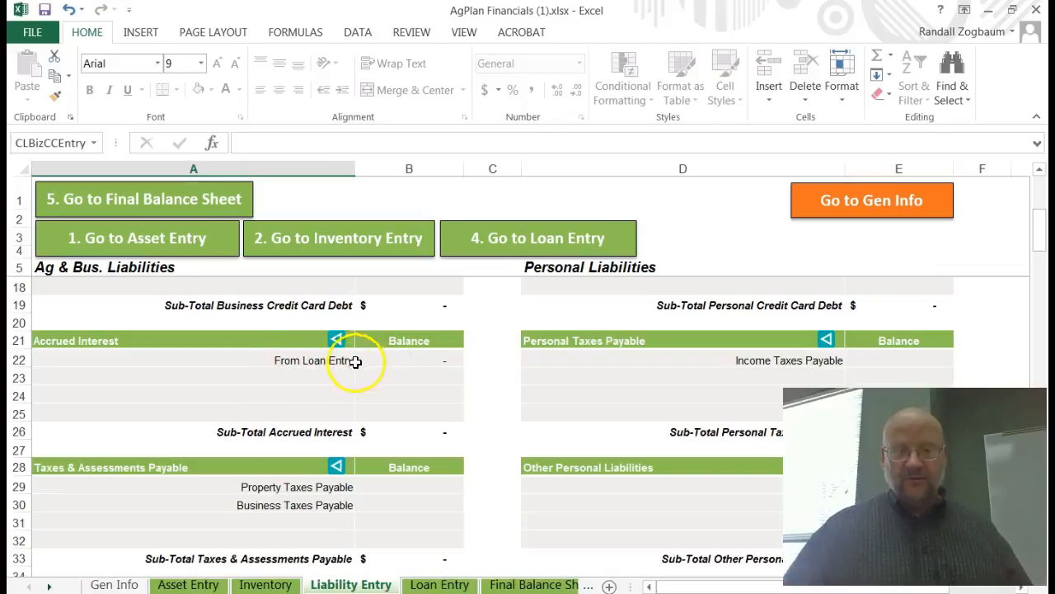
Step: Examine the From Loan Entry row and its balance cell in the Accrued Interest section
{"action": "left_click", "coordinate": [313, 359]}
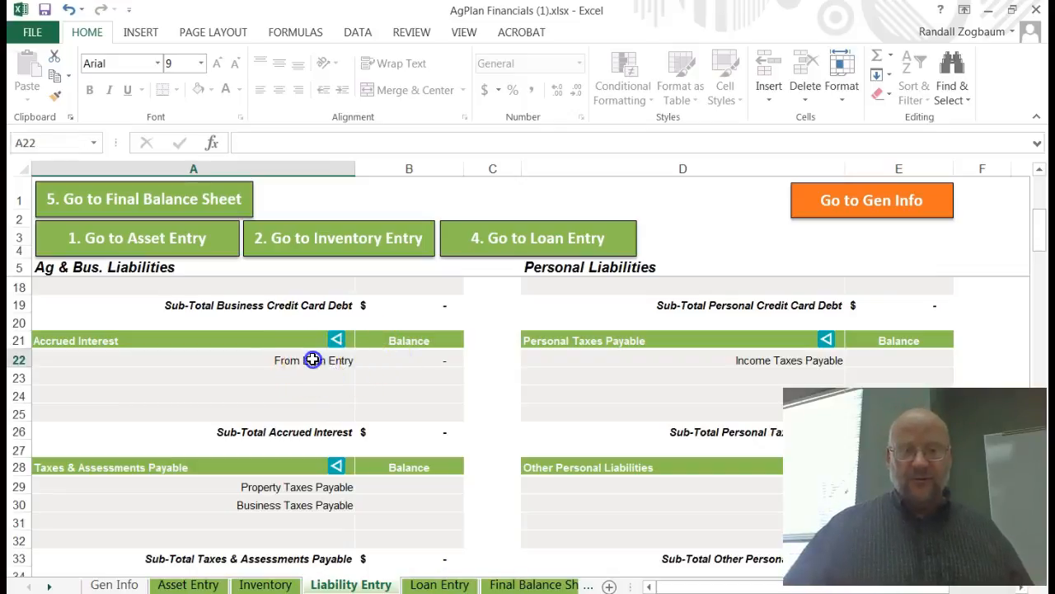
{"action": "left_click", "coordinate": [372, 359]}
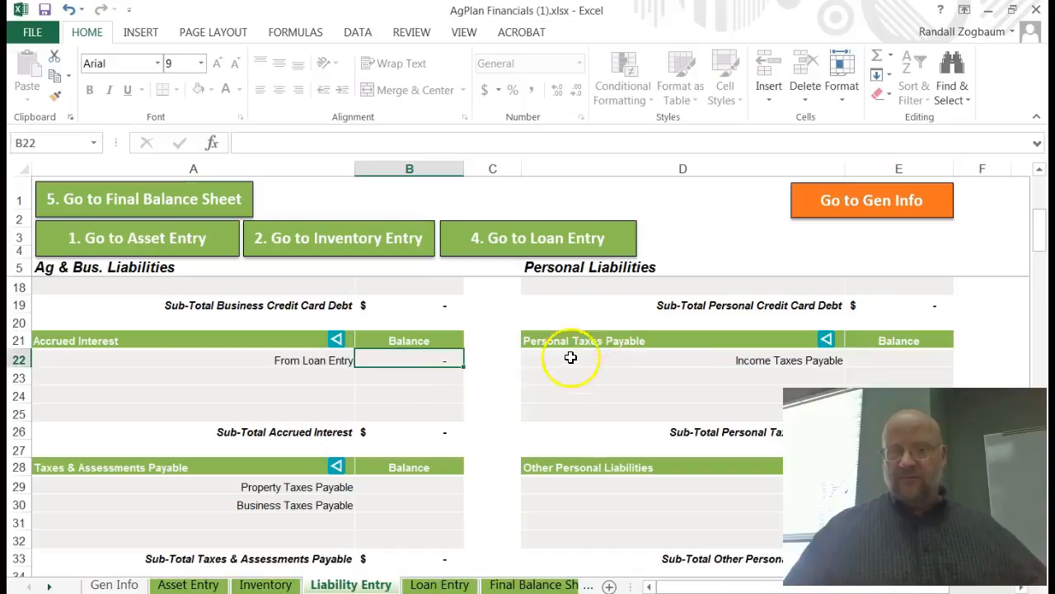
{"action": "scroll", "coordinate": [604, 355], "scroll_direction": "down", "scroll_amount": 2}
{"action": "scroll", "coordinate": [600, 359], "scroll_direction": "down", "scroll_amount": 2}
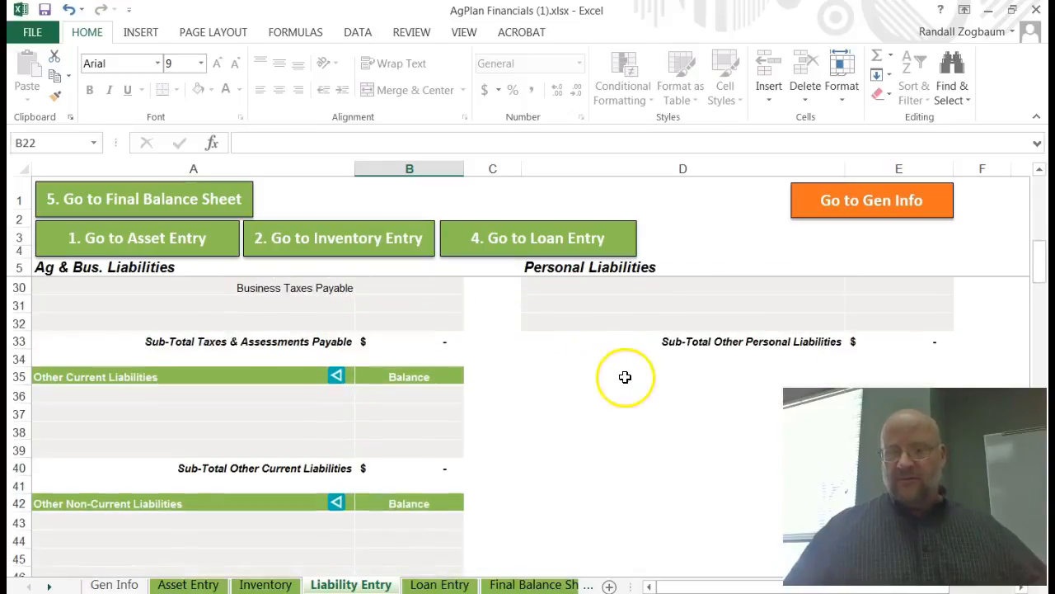
{"action": "scroll", "coordinate": [625, 374], "scroll_direction": "up", "scroll_amount": 8}
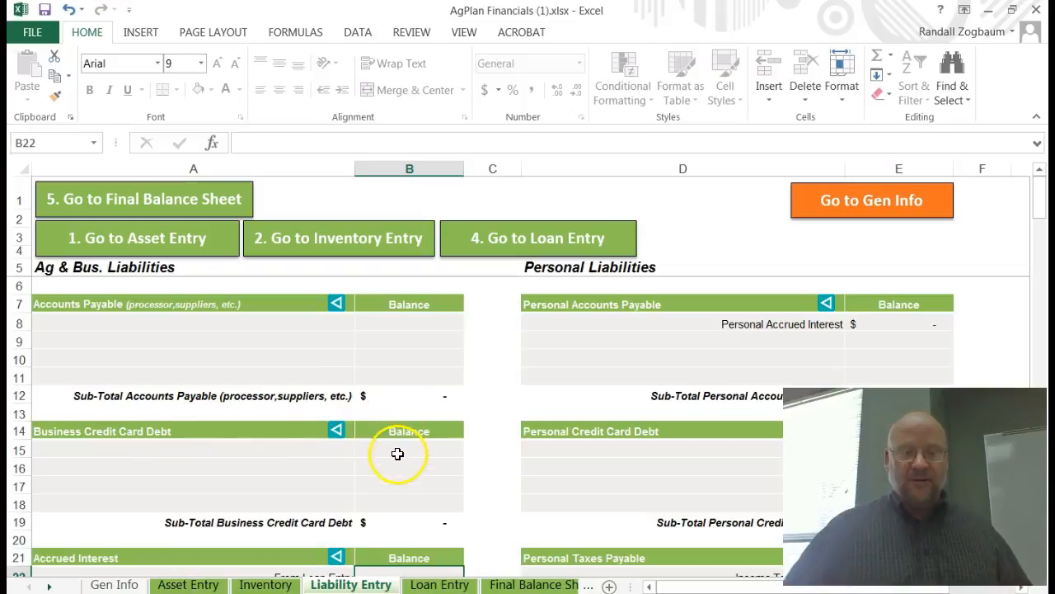
{"action": "scroll", "coordinate": [398, 453], "scroll_direction": "down", "scroll_amount": 2}
{"action": "scroll", "coordinate": [415, 426], "scroll_direction": "up", "scroll_amount": 2}
{"action": "scroll", "coordinate": [409, 430], "scroll_direction": "down", "scroll_amount": 2}
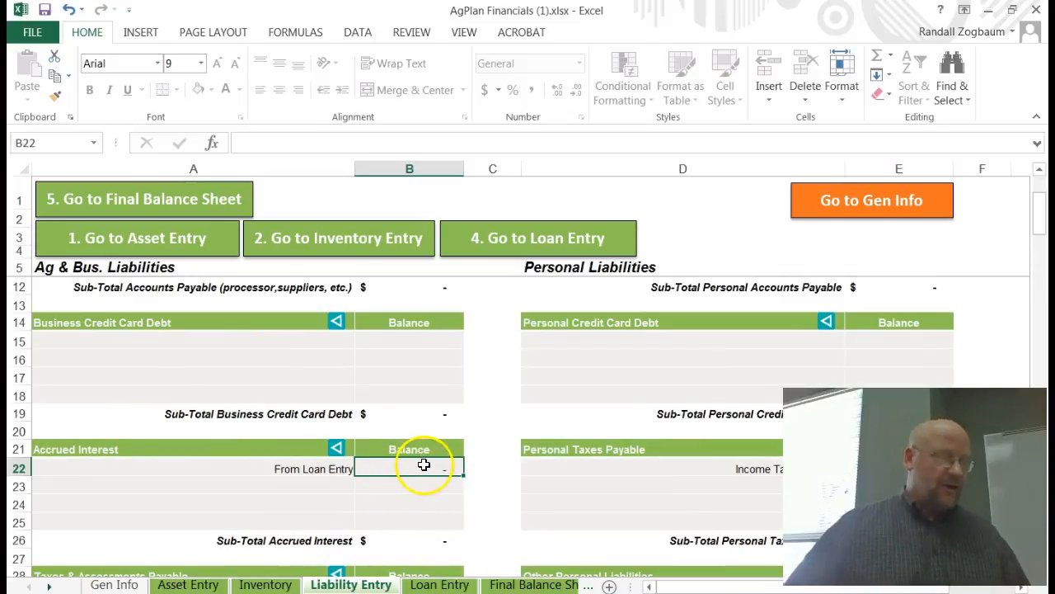
Step: Try to clear the From Loan Entry label in the Accrued Interest section, dismissing the protection warning
{"action": "left_click", "coordinate": [313, 467]}
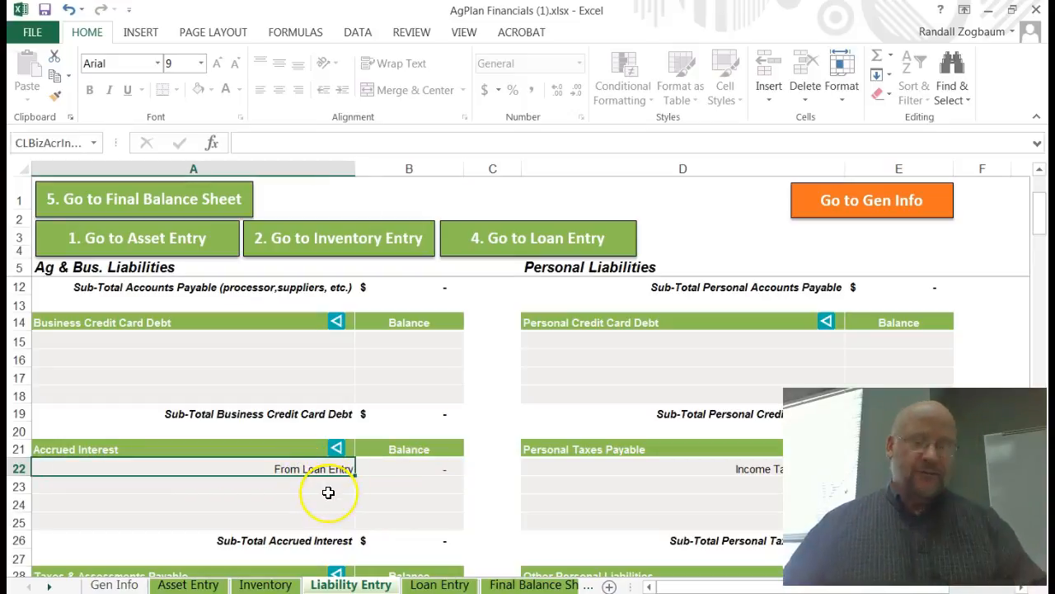
{"action": "key", "text": "Delete"}
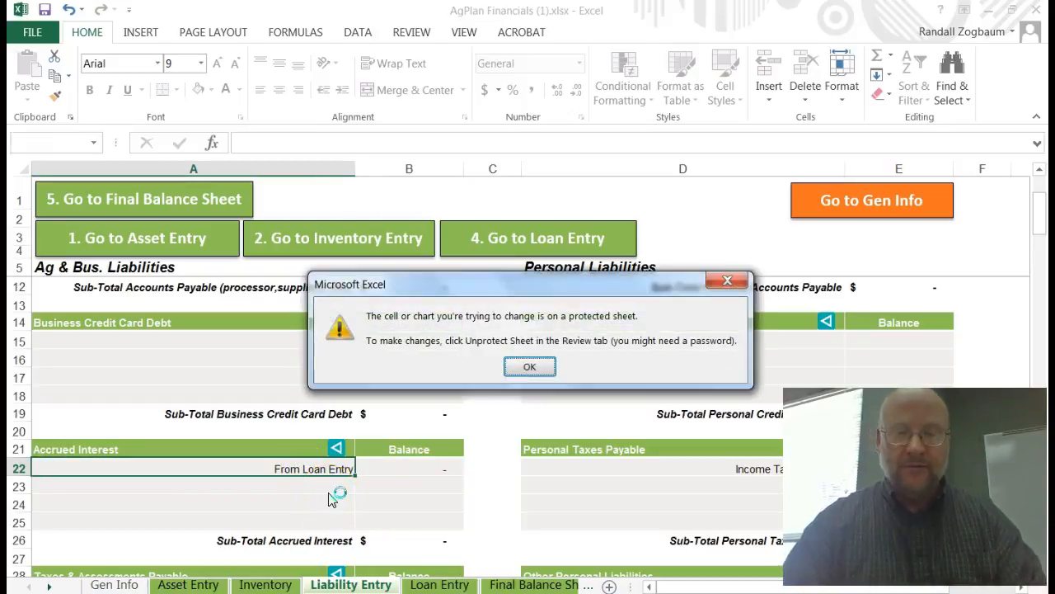
{"action": "left_click", "coordinate": [530, 365]}
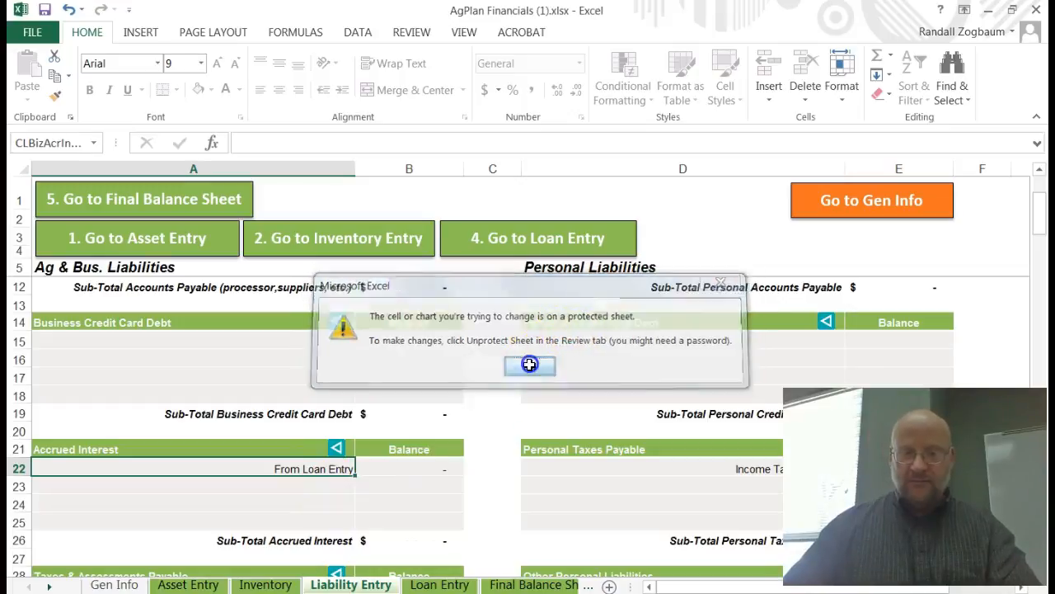
Step: Add a 4th Ntl Bank accrued interest item in row 23 with a balance of 5819
{"action": "left_click", "coordinate": [328, 490]}
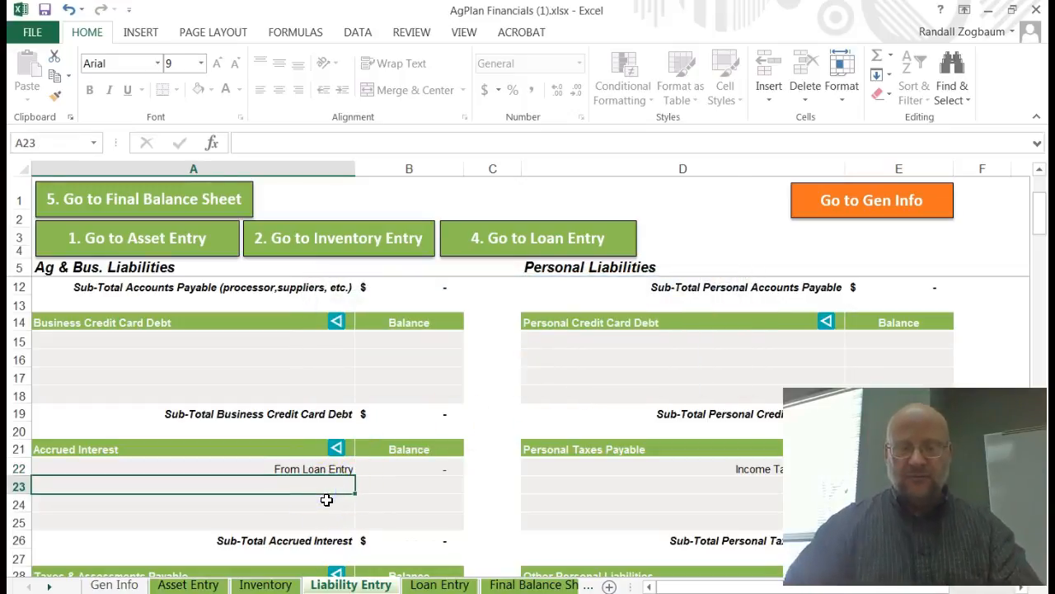
{"action": "type", "text": "4"}
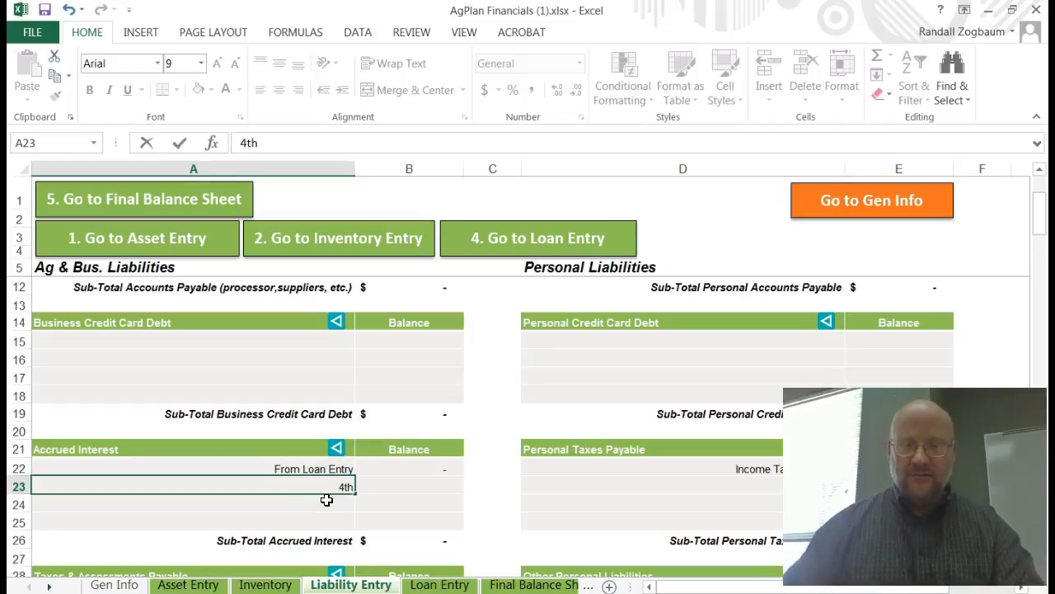
{"action": "left_click", "coordinate": [391, 470]}
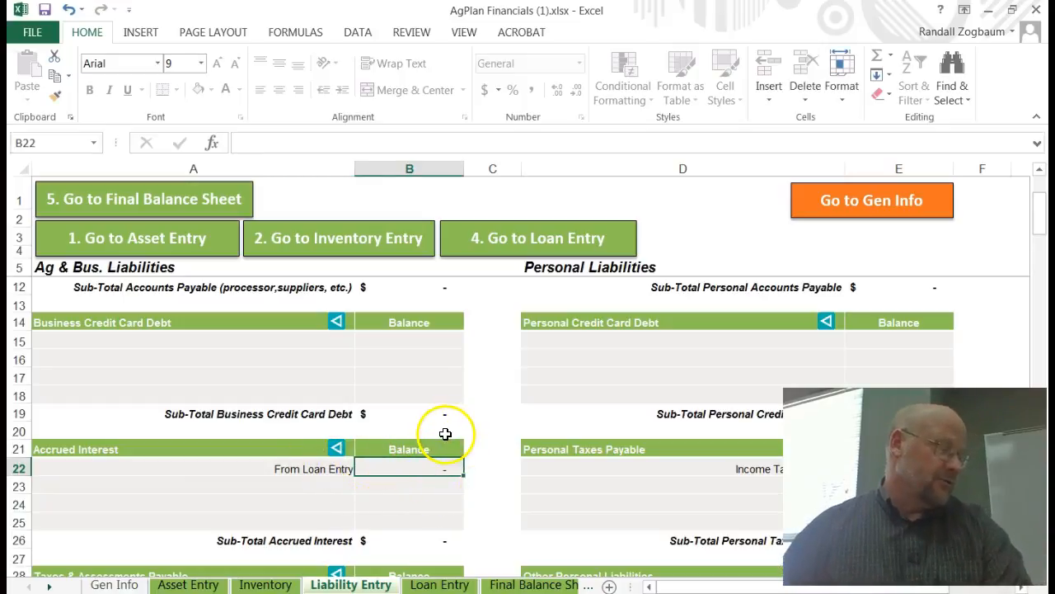
{"action": "scroll", "coordinate": [419, 464], "scroll_direction": "down", "scroll_amount": 1}
{"action": "left_click", "coordinate": [321, 428]}
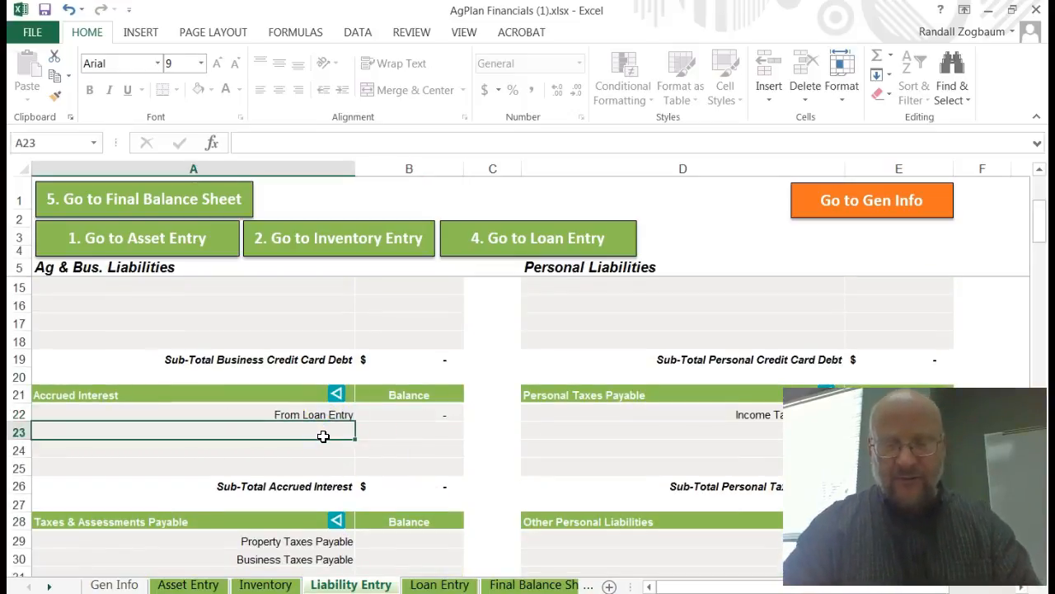
{"action": "type", "text": "4th"}
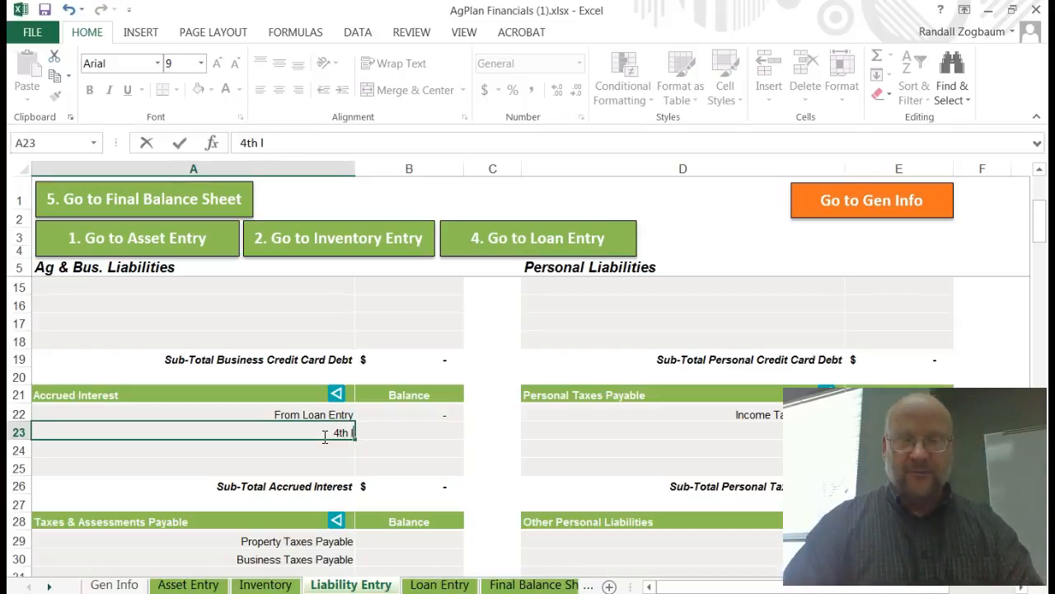
{"action": "type", "text": " Ntl"}
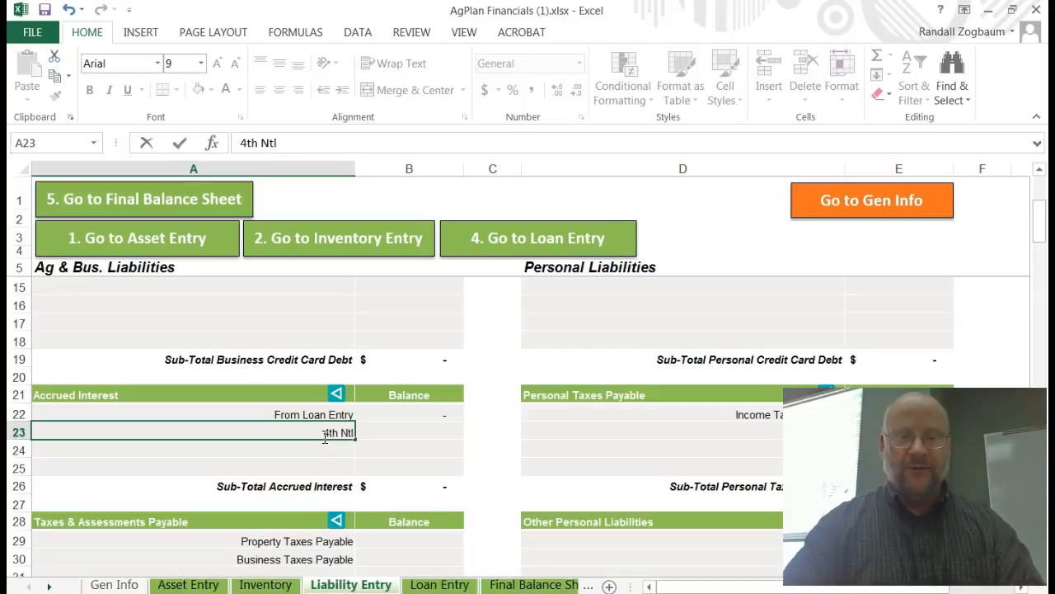
{"action": "type", "text": " Bank"}
{"action": "key", "text": "Tab"}
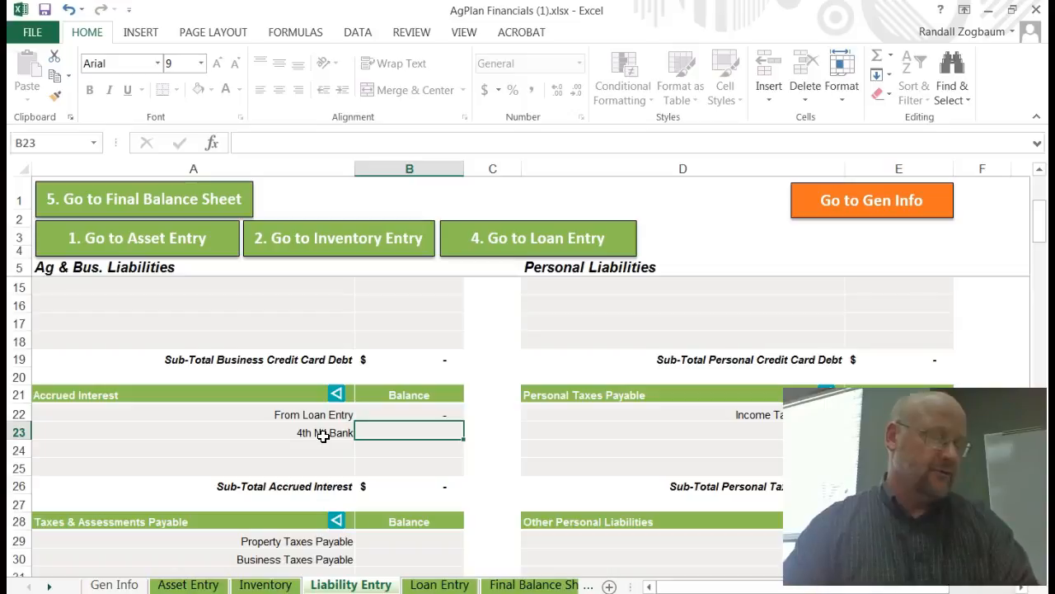
{"action": "type", "text": "5819"}
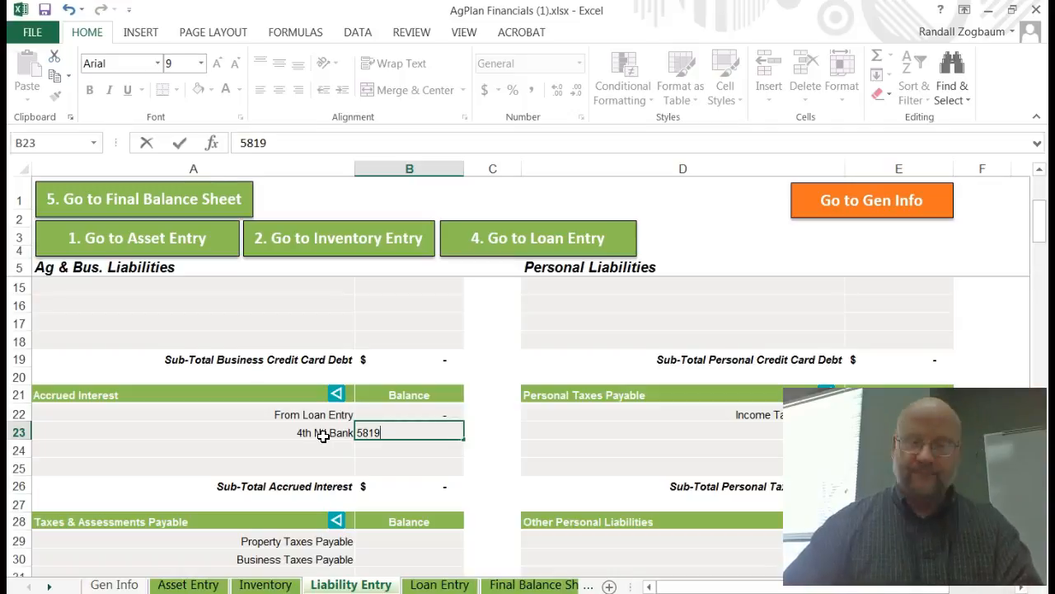
{"action": "key", "text": "Return"}
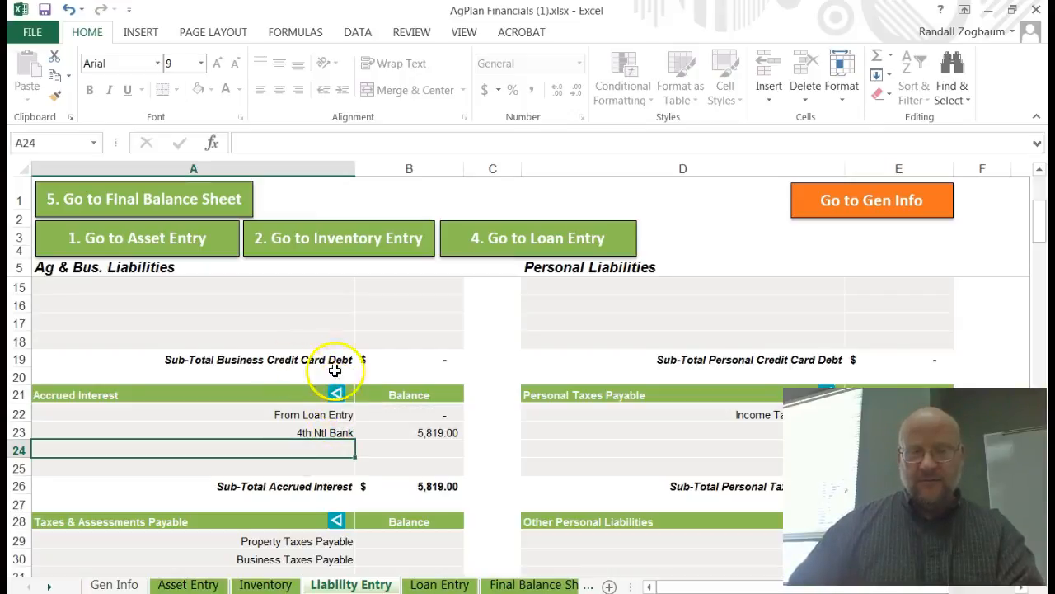
{"action": "scroll", "coordinate": [347, 388], "scroll_direction": "up", "scroll_amount": 2}
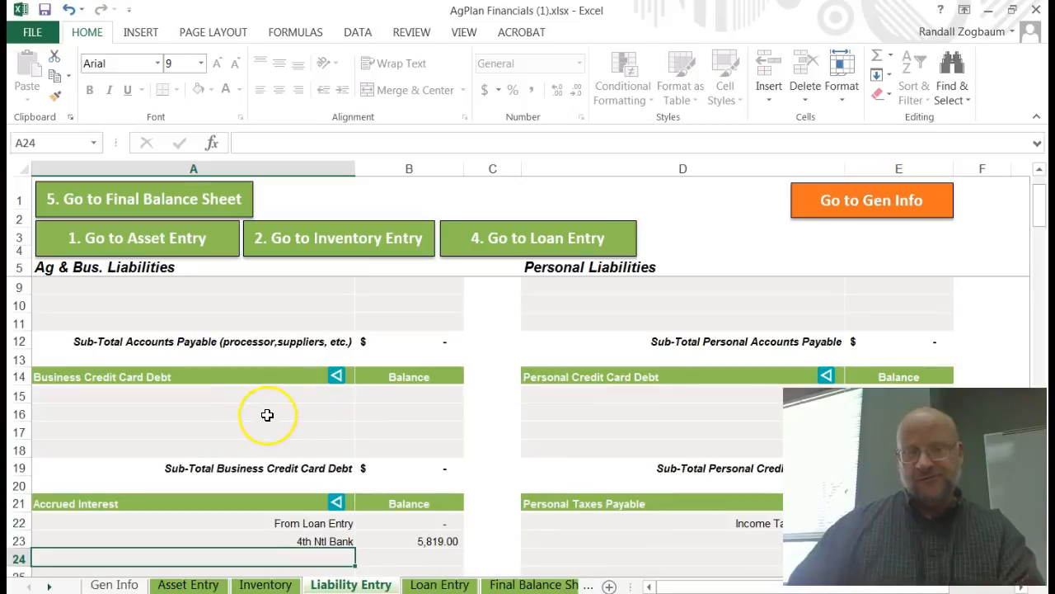
{"action": "scroll", "coordinate": [266, 414], "scroll_direction": "up", "scroll_amount": 1}
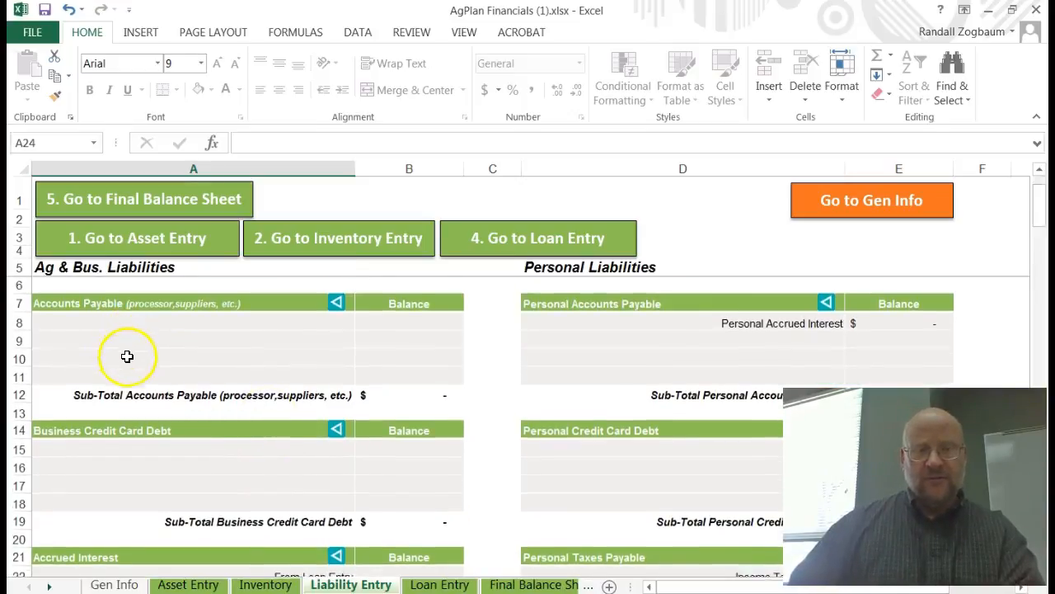
{"action": "scroll", "coordinate": [125, 359], "scroll_direction": "down", "scroll_amount": 3}
{"action": "scroll", "coordinate": [128, 368], "scroll_direction": "down", "scroll_amount": 1}
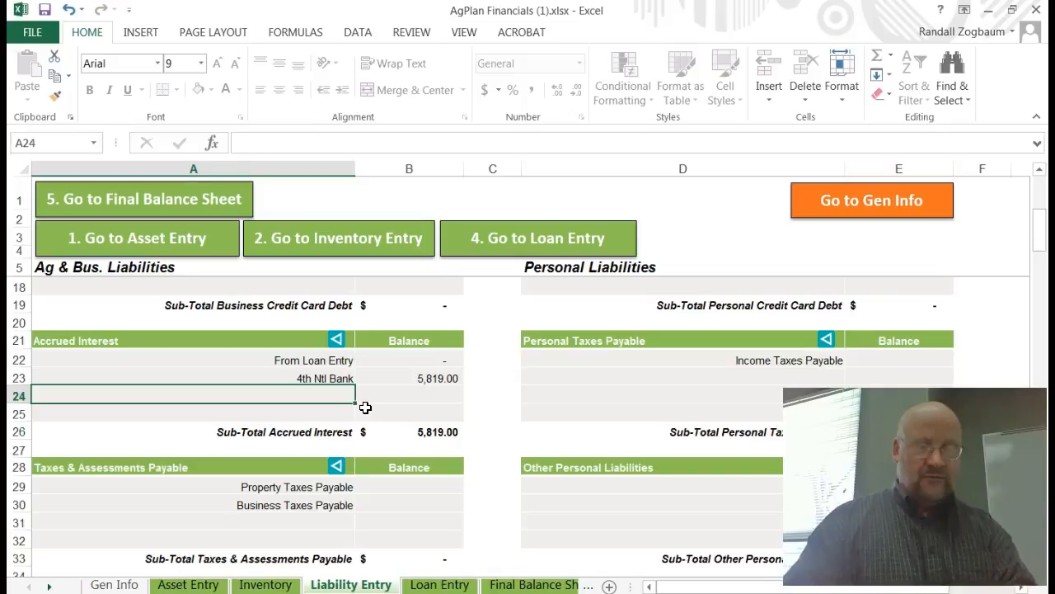
Step: Add a JD accrued interest item in row 24 with a balance of 7446
{"action": "type", "text": "JD"}
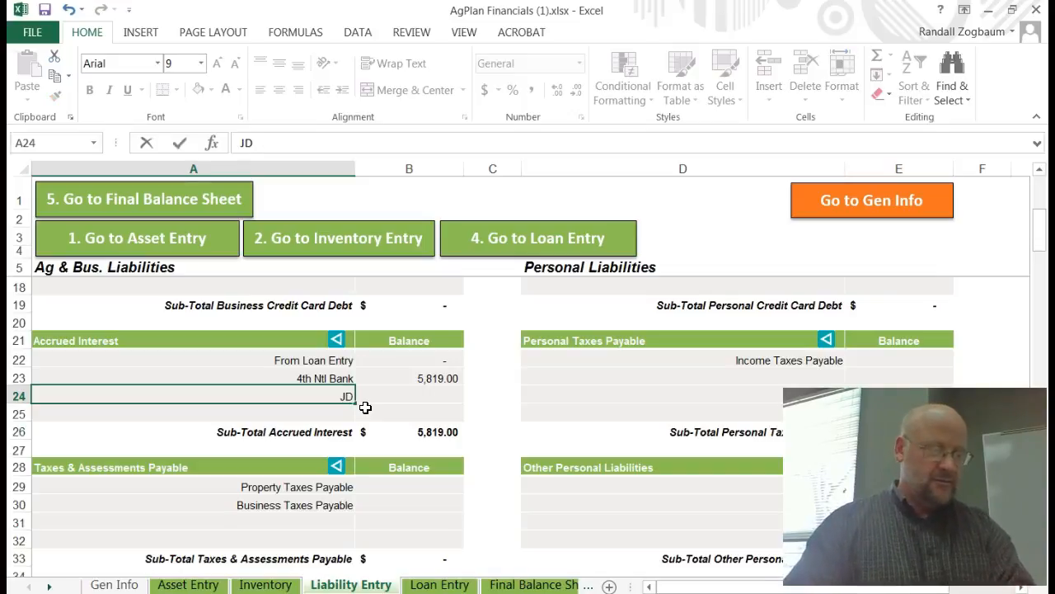
{"action": "key", "text": "Tab"}
{"action": "key", "text": "Tab"}
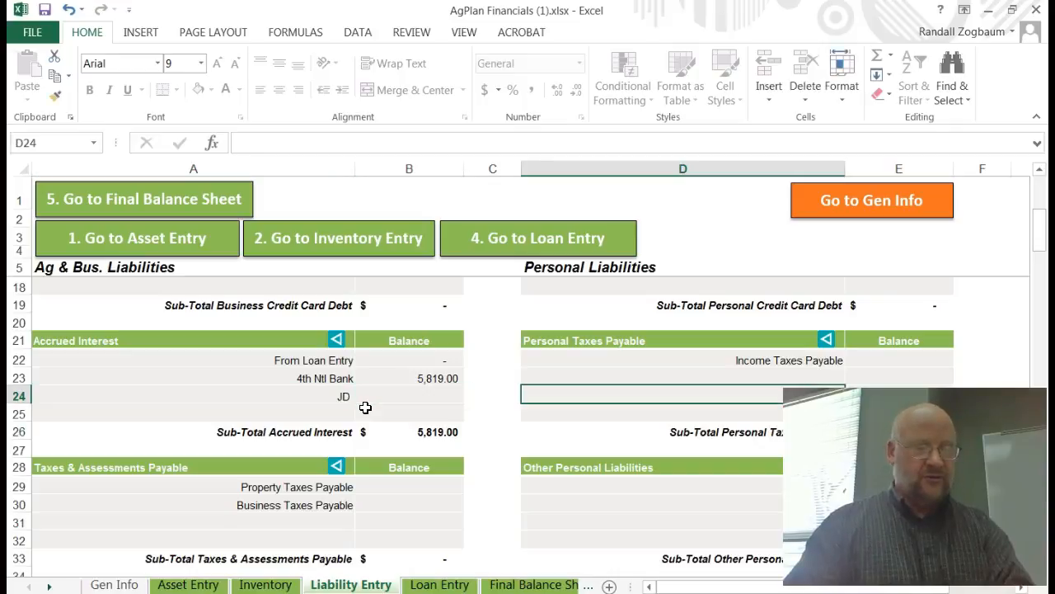
{"action": "left_click", "coordinate": [439, 395]}
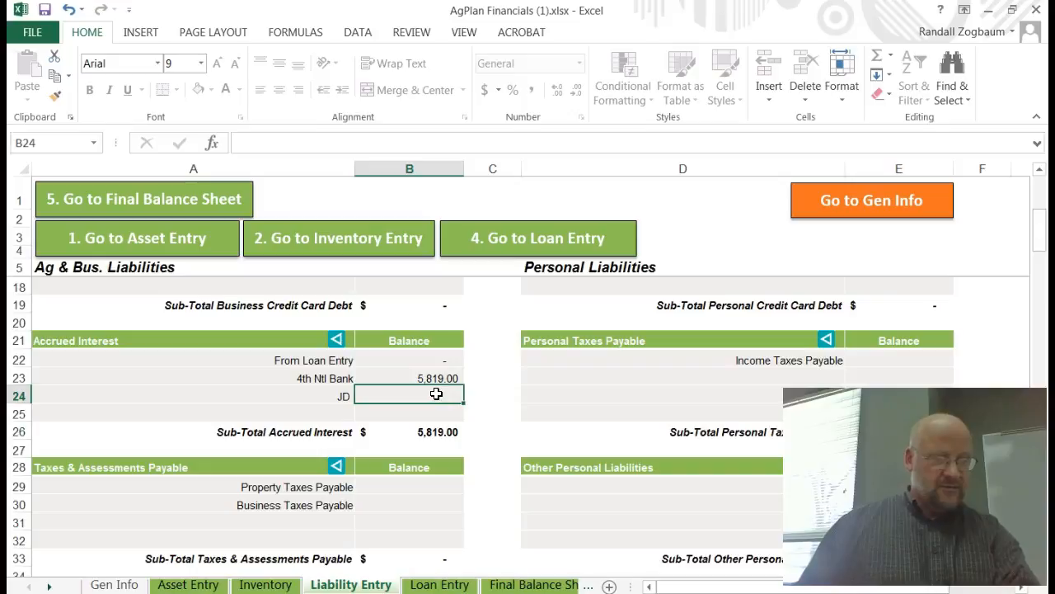
{"action": "type", "text": "7"}
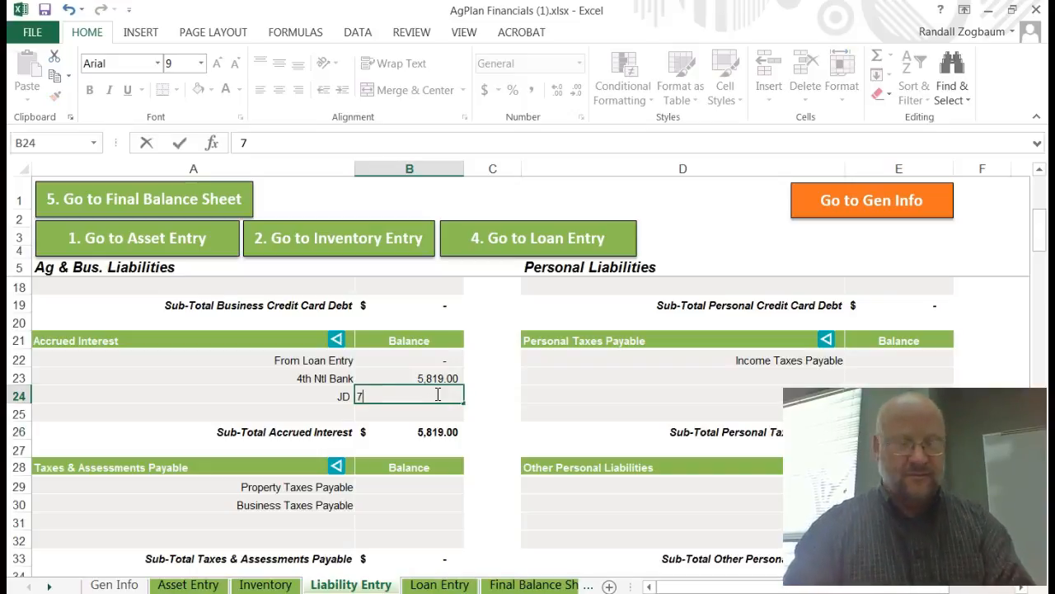
{"action": "type", "text": "446"}
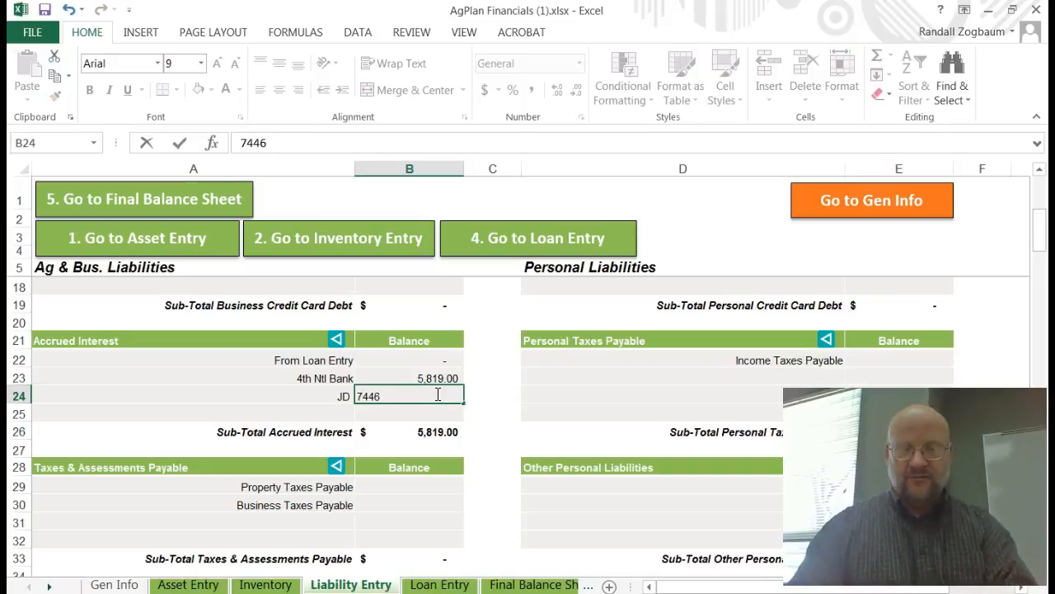
{"action": "key", "text": "Return"}
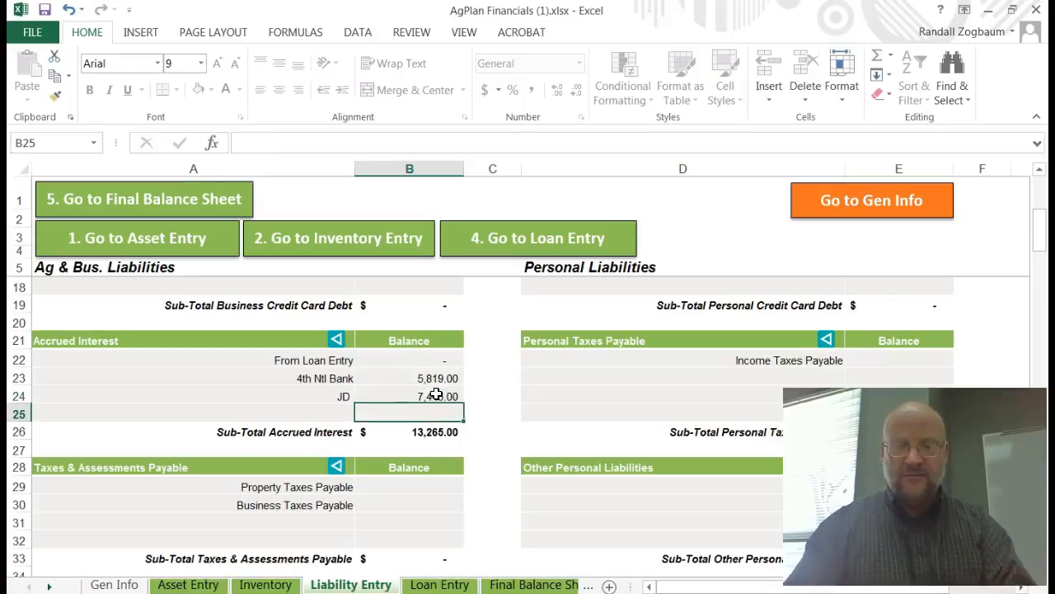
Step: Enter 32 in cell A25 below the accrued interest items
{"action": "left_click", "coordinate": [328, 414]}
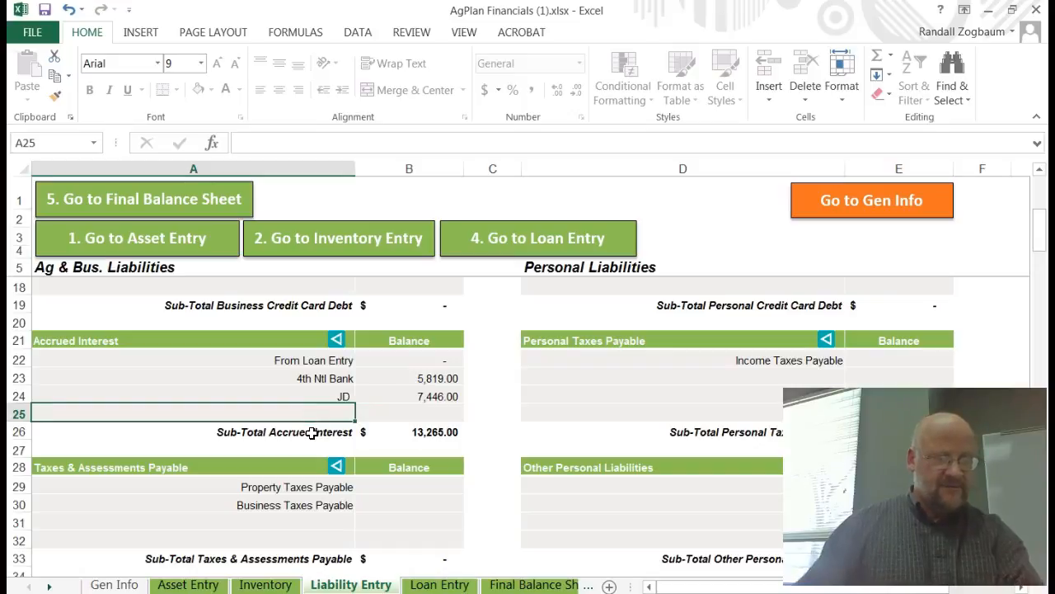
{"action": "type", "text": "32"}
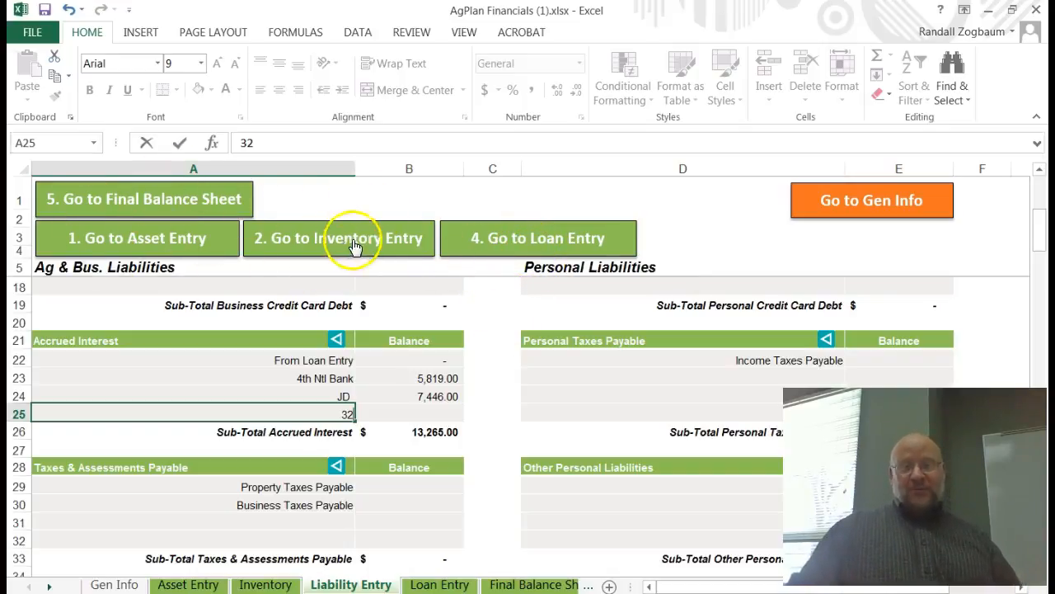
Step: Go to the Loan Entry sheet and enter 4th Ntl Bank as the lender in the first Operating Loans row
{"action": "left_click", "coordinate": [561, 241]}
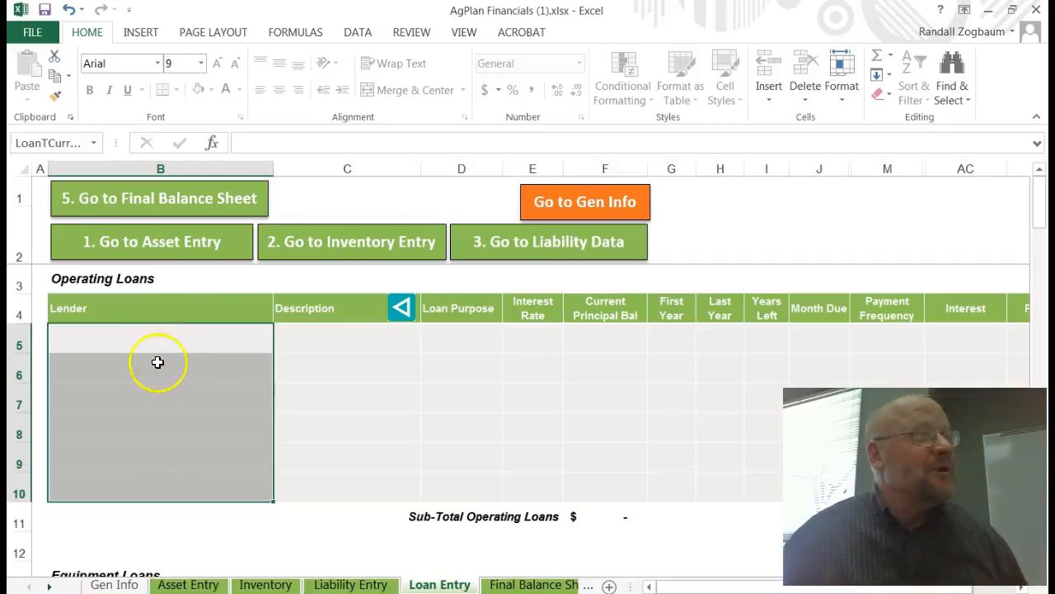
{"action": "left_click", "coordinate": [186, 341]}
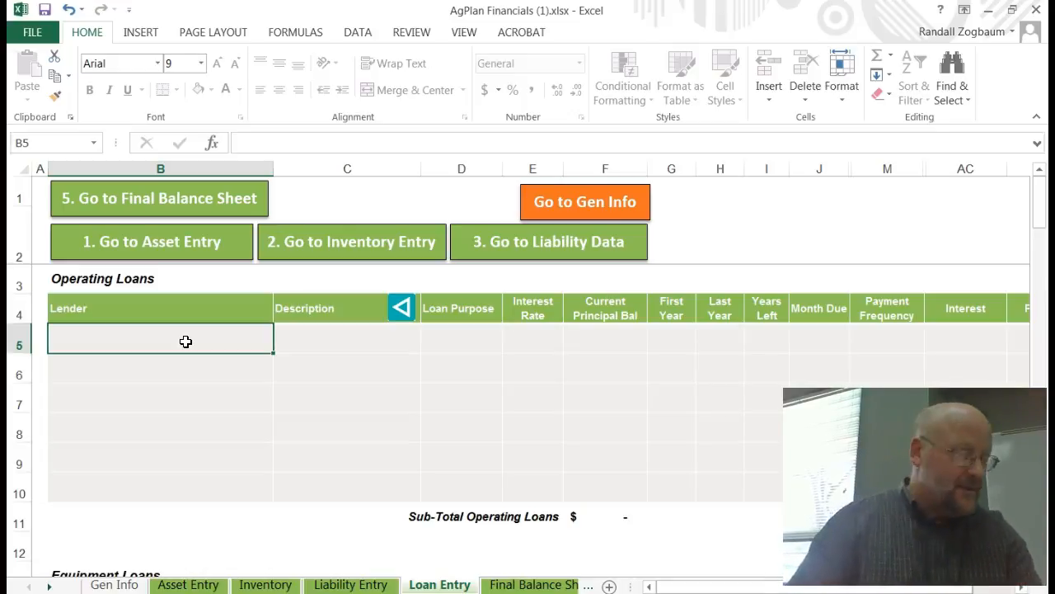
{"action": "type", "text": "4th"}
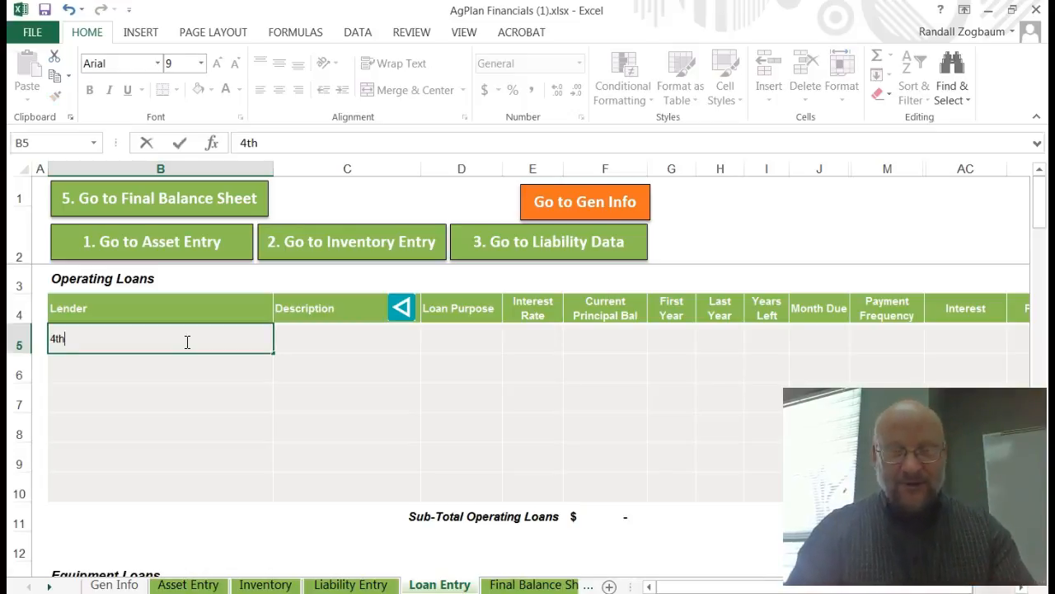
{"action": "type", "text": " Ntl"}
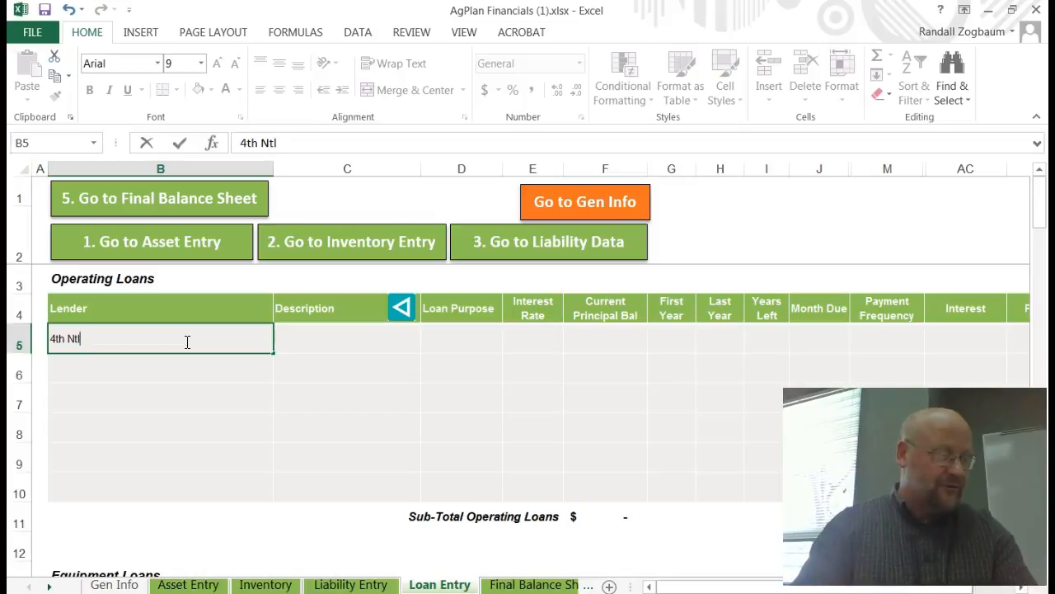
{"action": "type", "text": " Bank"}
{"action": "key", "text": "Tab"}
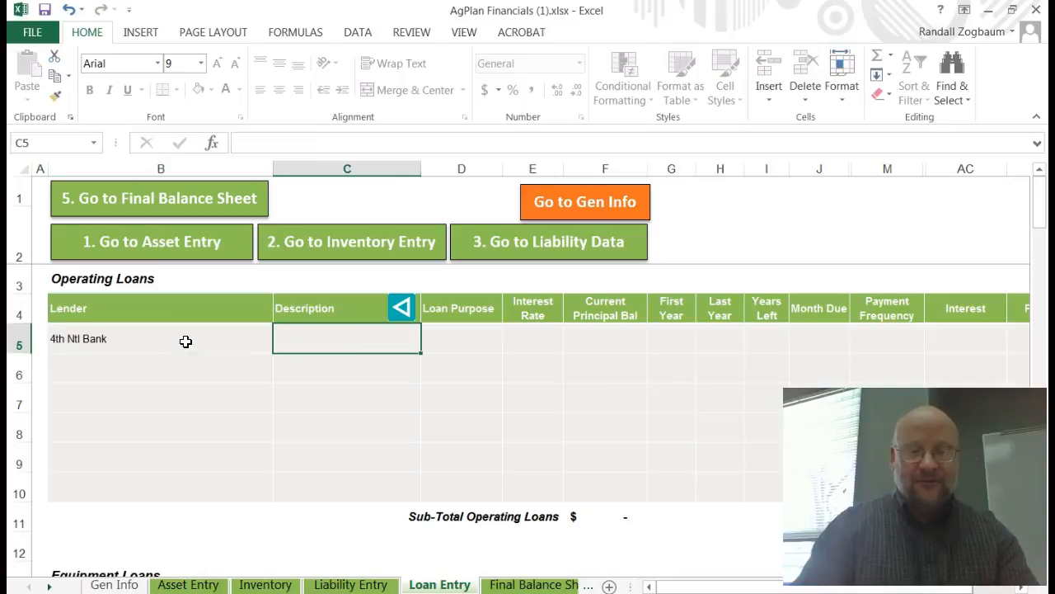
Step: Describe the loan as Operating loan and set its loan purpose to Ag Business
{"action": "type", "text": "Oper"}
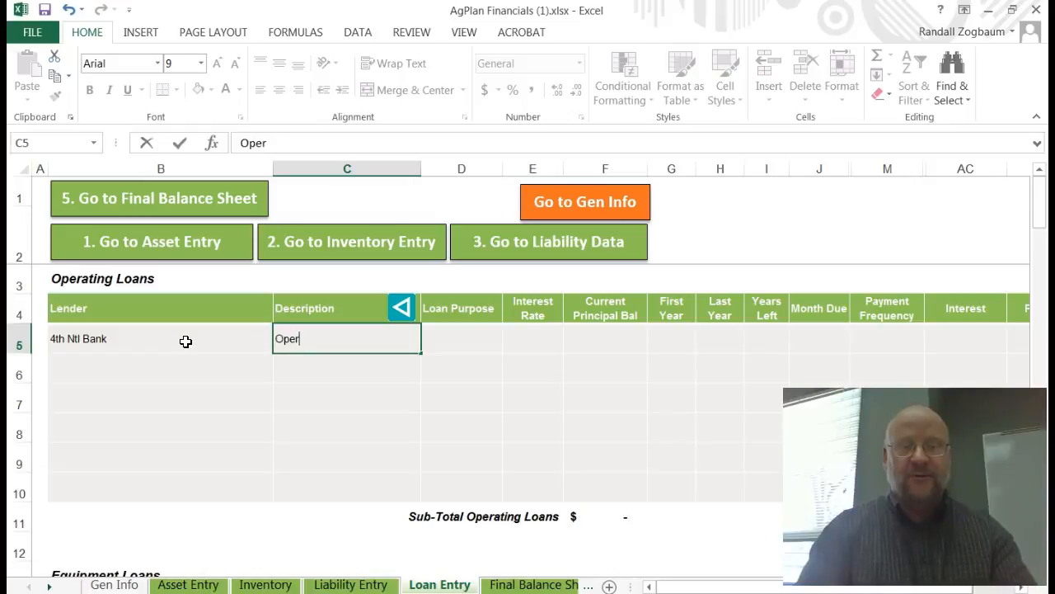
{"action": "type", "text": "ating loan"}
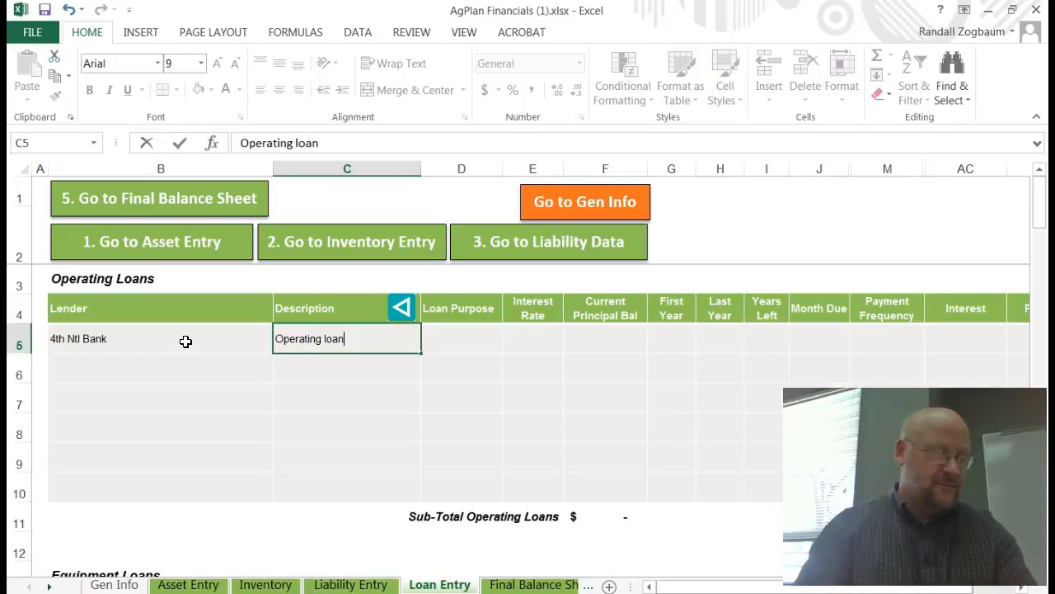
{"action": "key", "text": "Tab"}
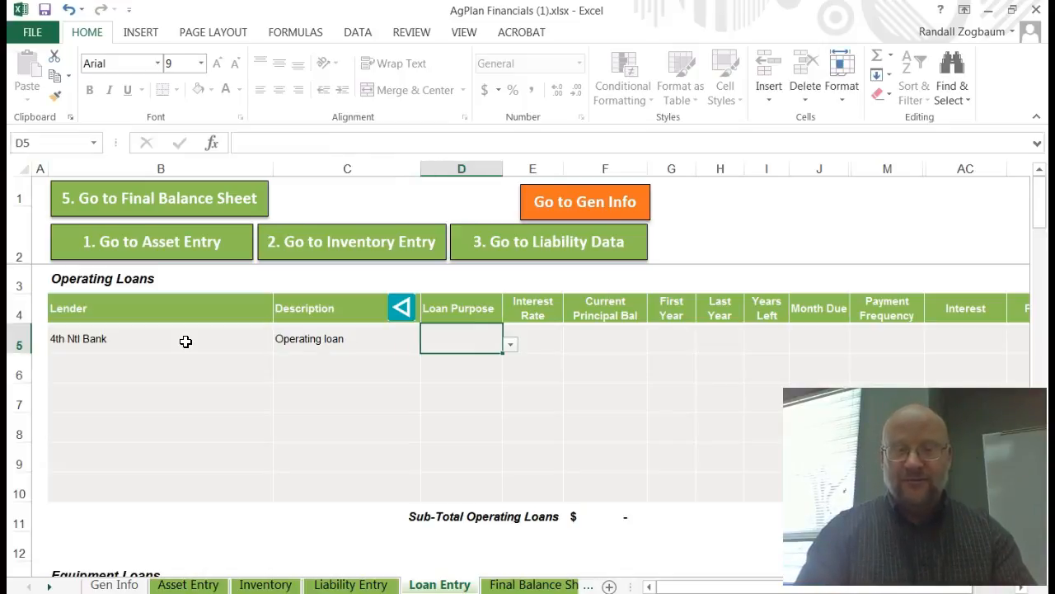
{"action": "left_click", "coordinate": [510, 344]}
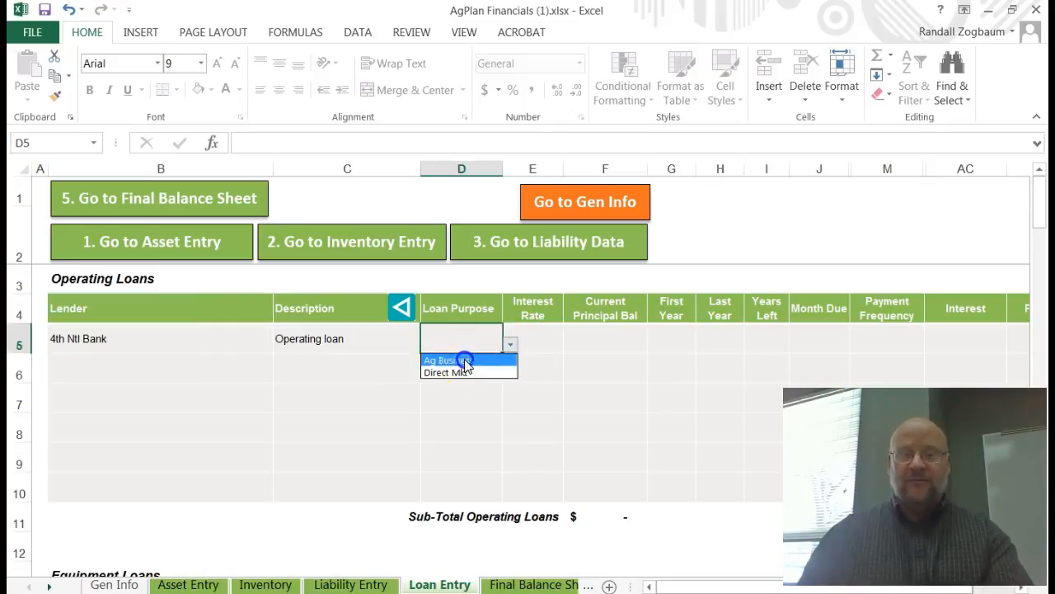
{"action": "left_click", "coordinate": [465, 360]}
Step: Set the loan's interest rate to 7% and its current principal balance to 123855
{"action": "left_click", "coordinate": [534, 334]}
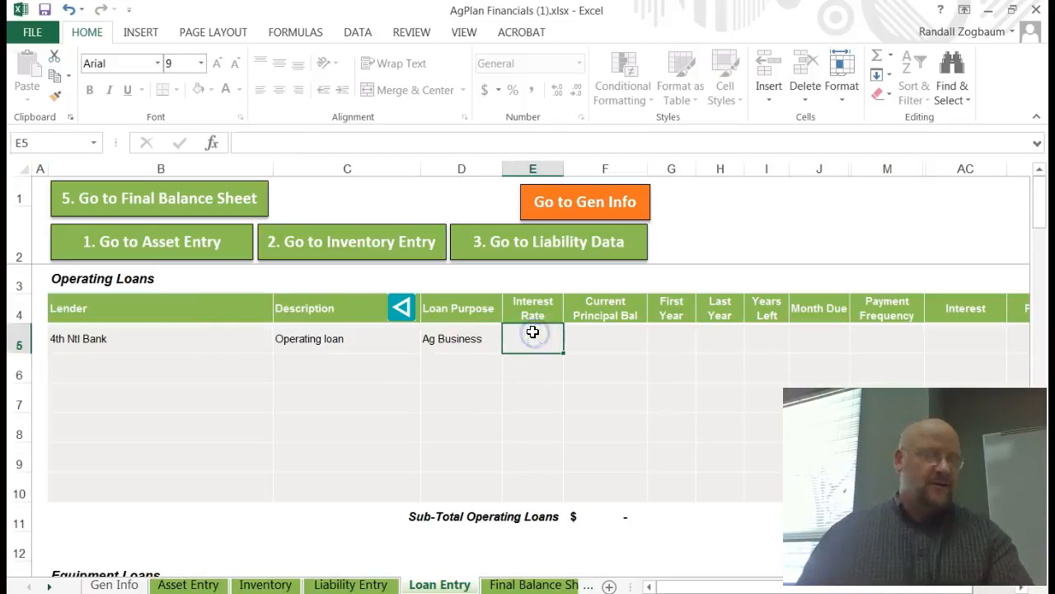
{"action": "type", "text": "7"}
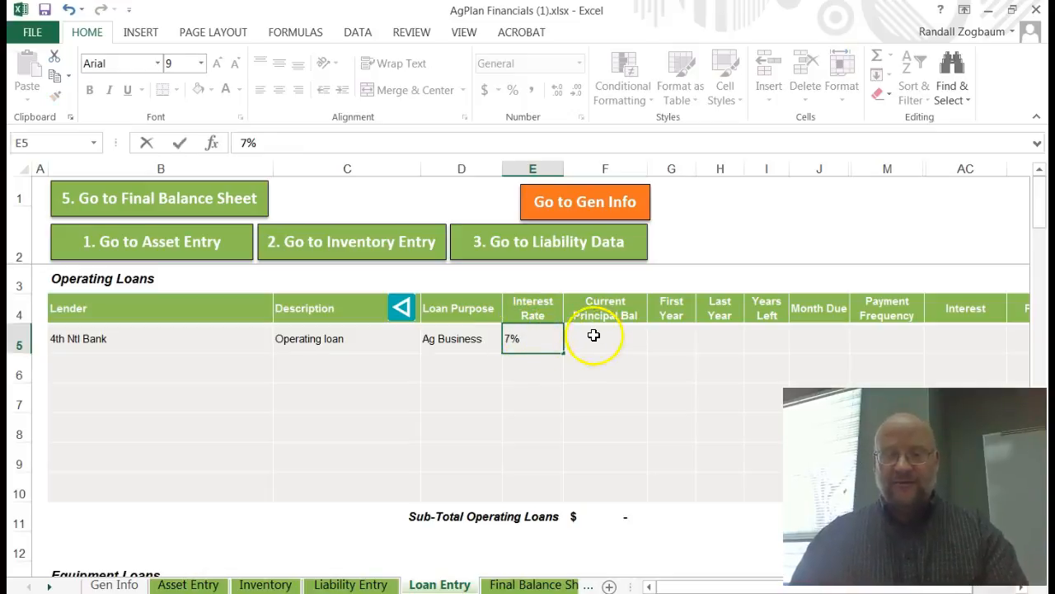
{"action": "left_click", "coordinate": [594, 330]}
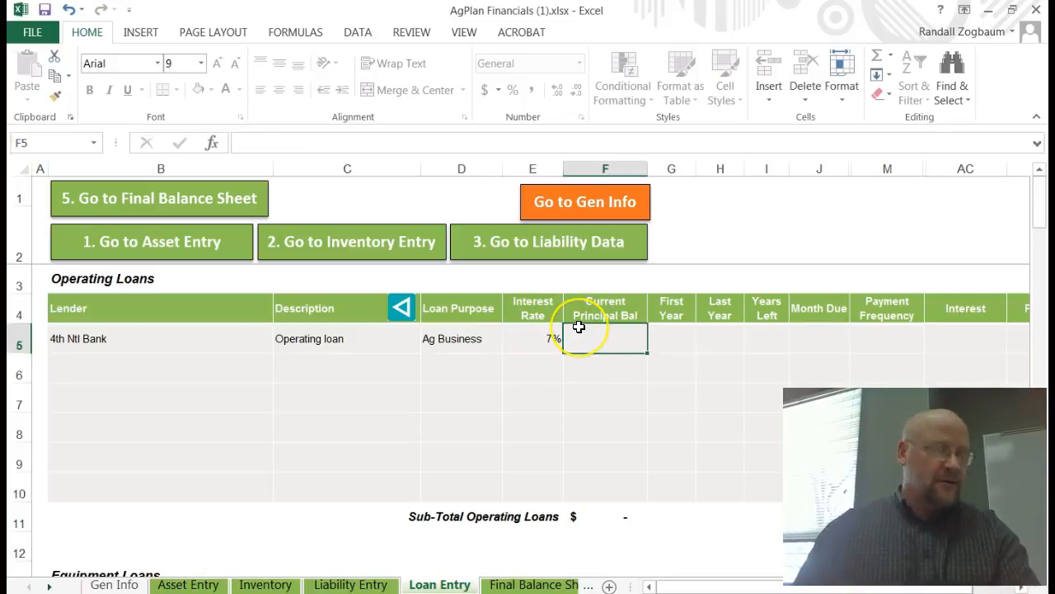
{"action": "type", "text": "123"}
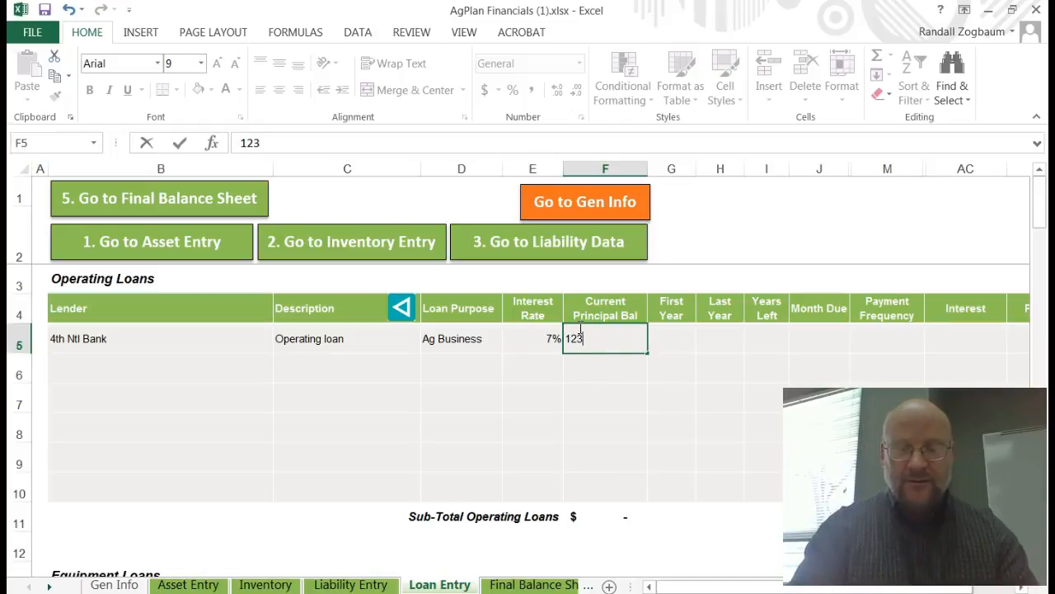
{"action": "type", "text": "855"}
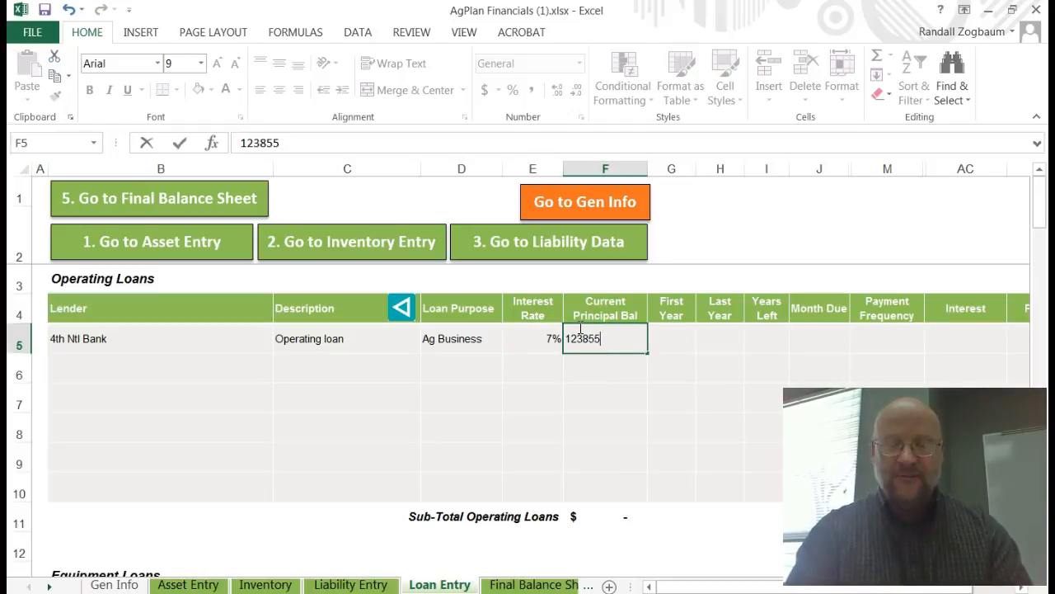
{"action": "key", "text": "Tab"}
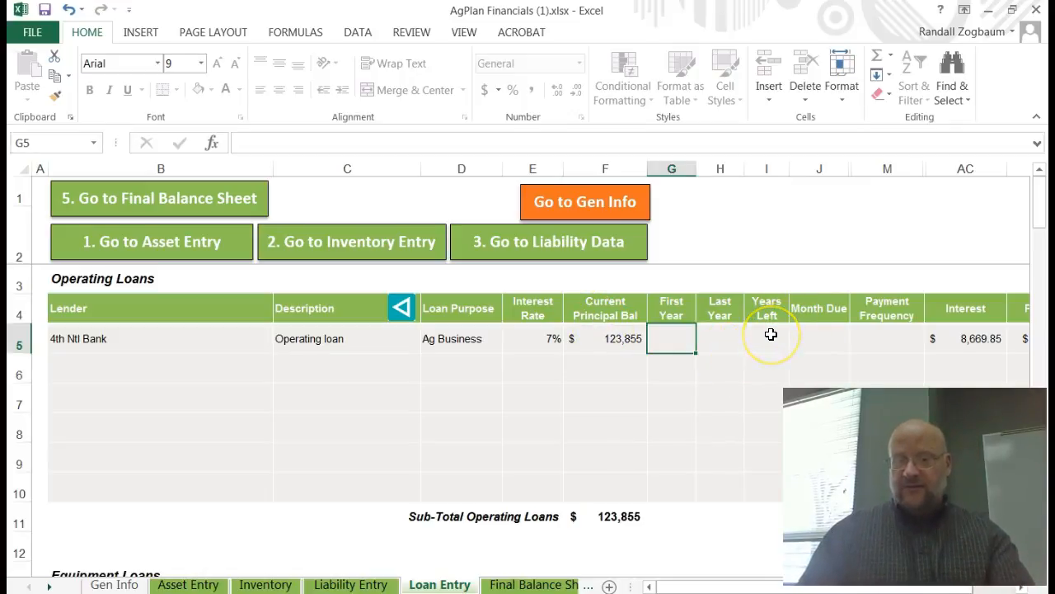
Step: Set the loan's first year to 2017
{"action": "type", "text": "210"}
{"action": "key", "text": "BackSpace"}
{"action": "key", "text": "BackSpace"}
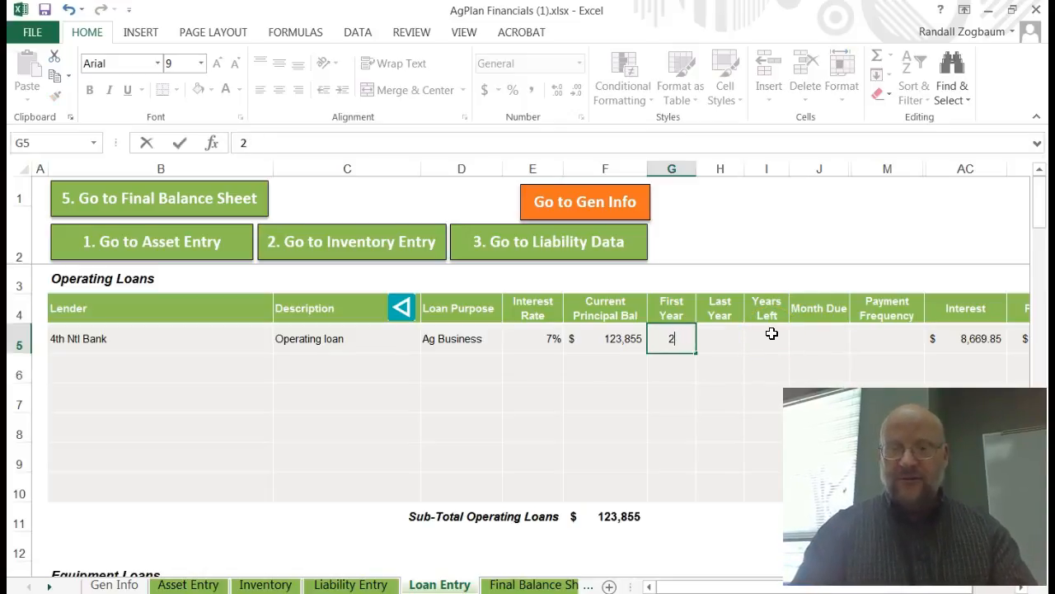
{"action": "type", "text": "012"}
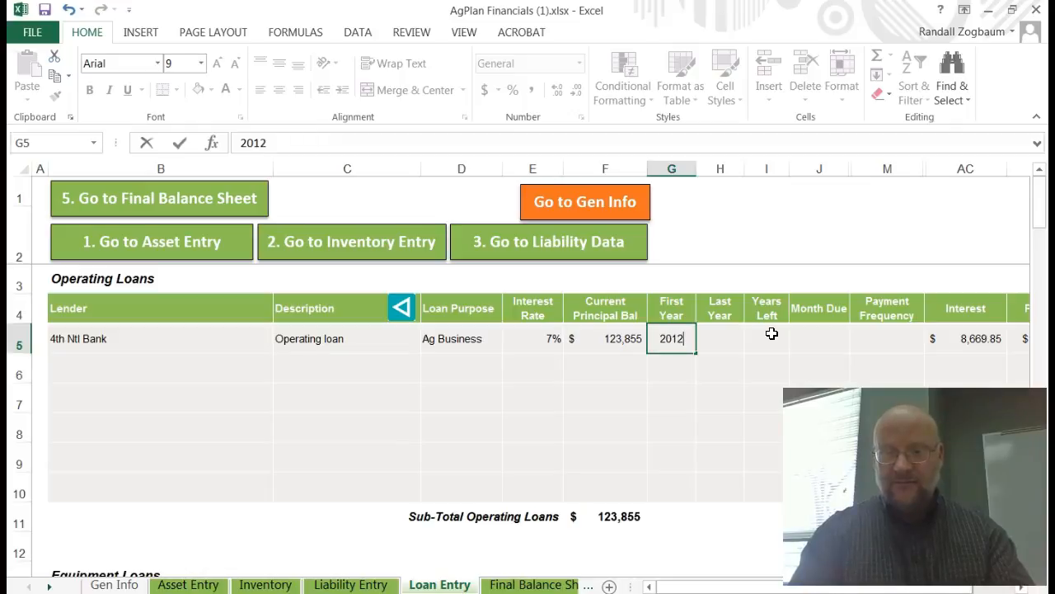
{"action": "type", "text": "7"}
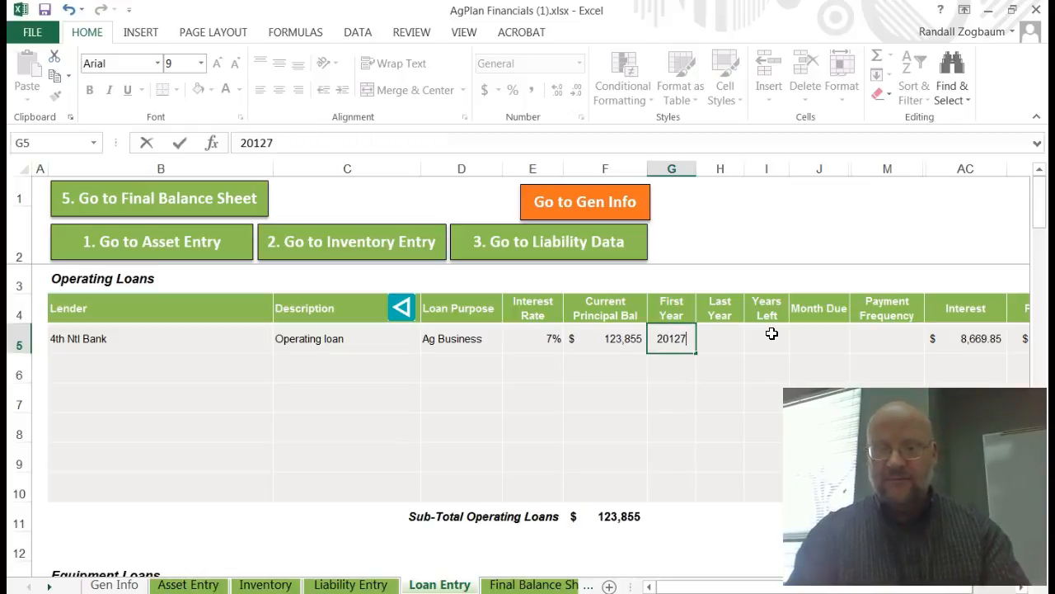
{"action": "key", "text": "BackSpace"}
{"action": "key", "text": "BackSpace"}
{"action": "type", "text": "7"}
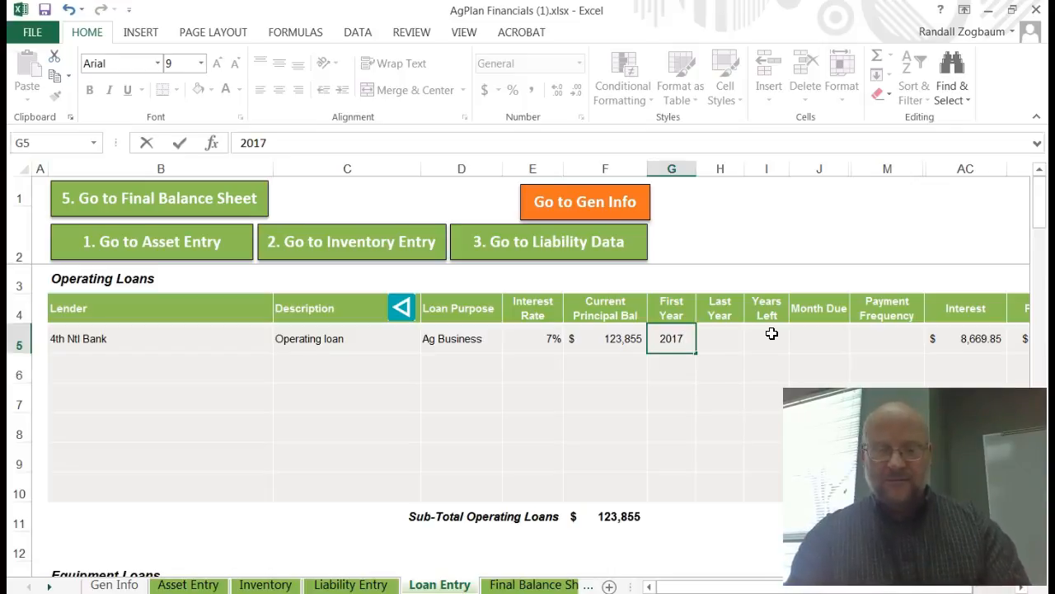
{"action": "key", "text": "Tab"}
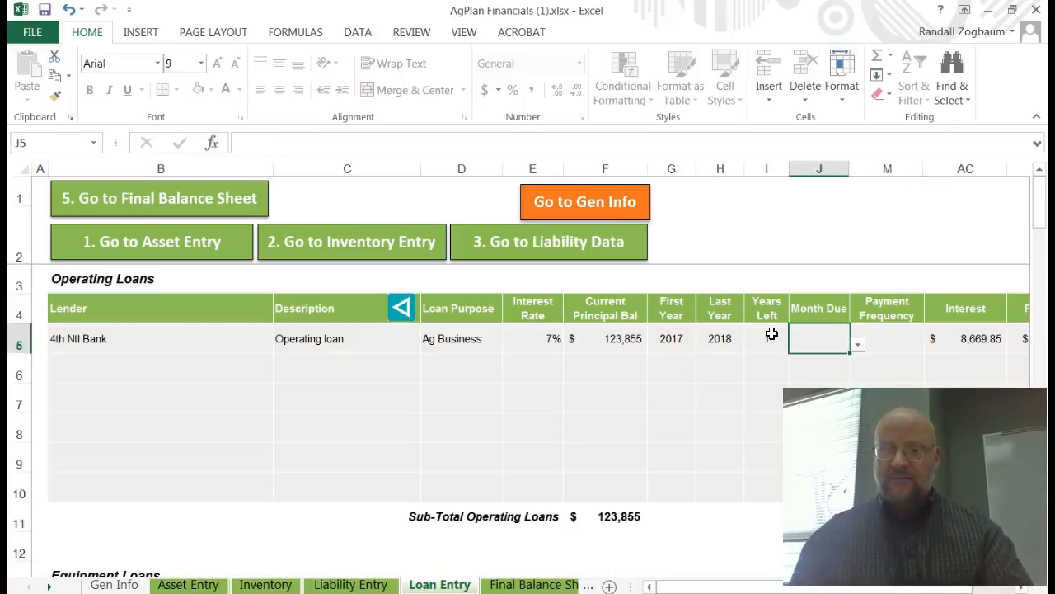
Step: Set the loan's month due to February
{"action": "left_click", "coordinate": [809, 341]}
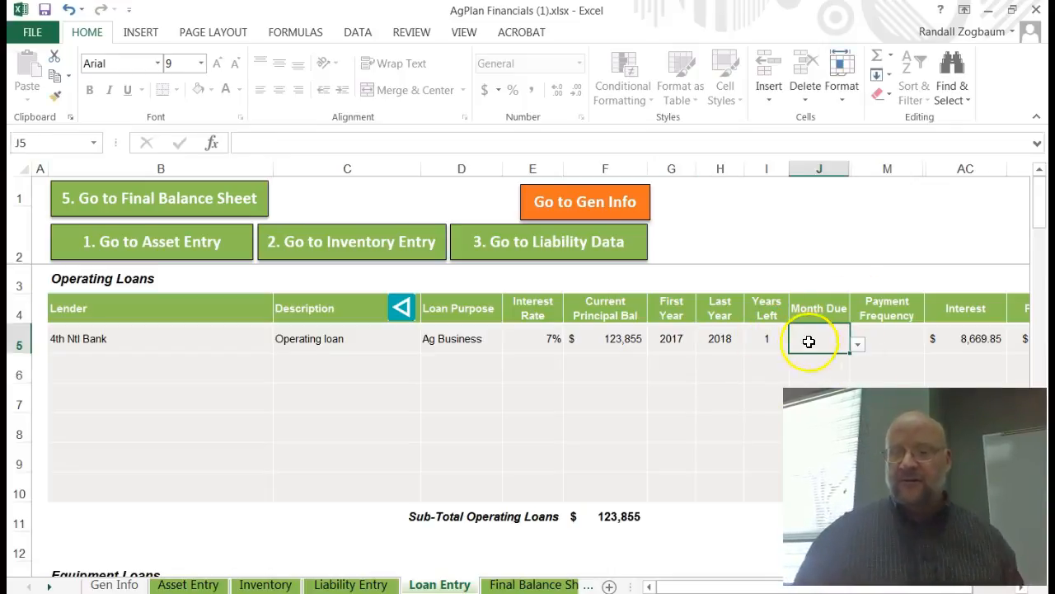
{"action": "left_click", "coordinate": [858, 348]}
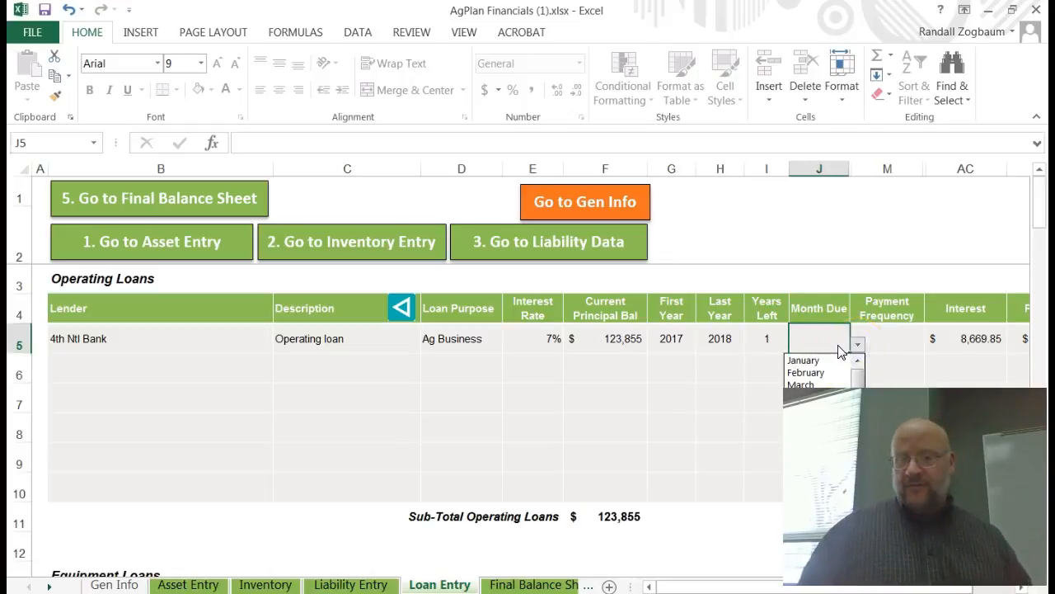
{"action": "left_click", "coordinate": [806, 372]}
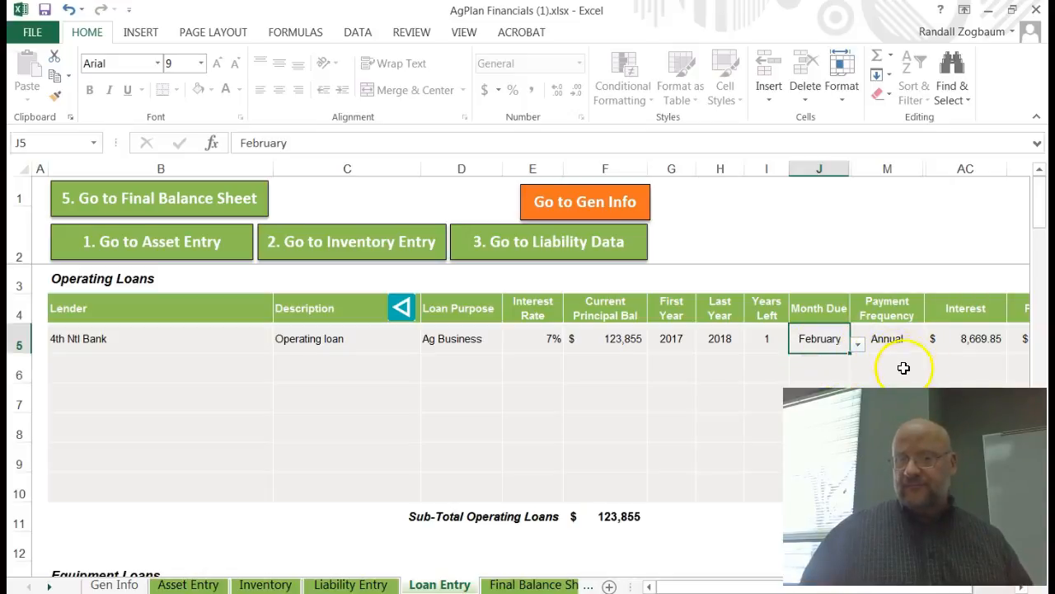
Step: Try to change the payment frequency to Monthly, dismissing the protection warning
{"action": "left_click", "coordinate": [891, 339]}
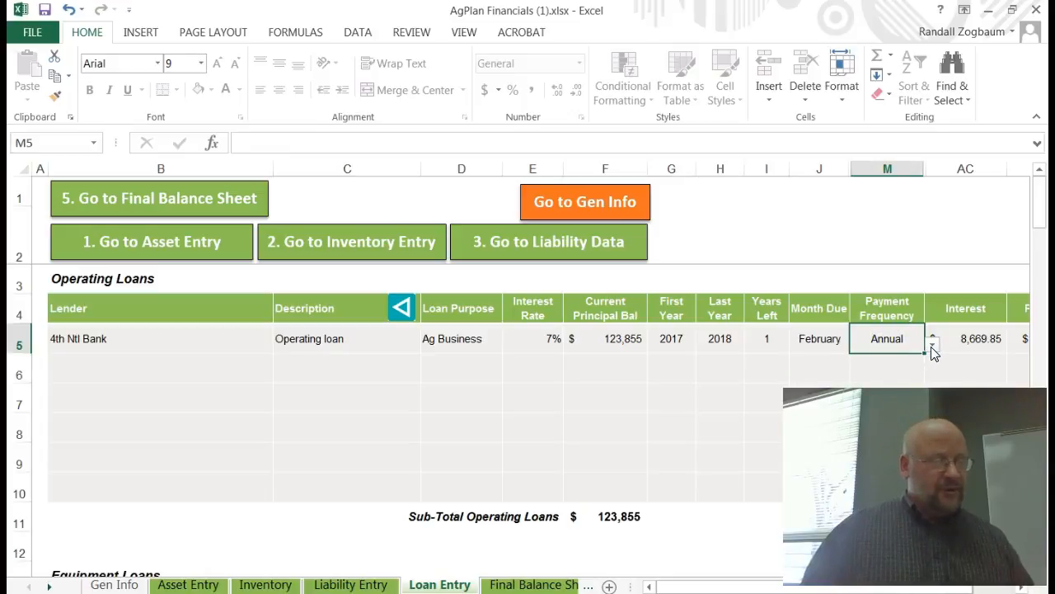
{"action": "left_click", "coordinate": [933, 346]}
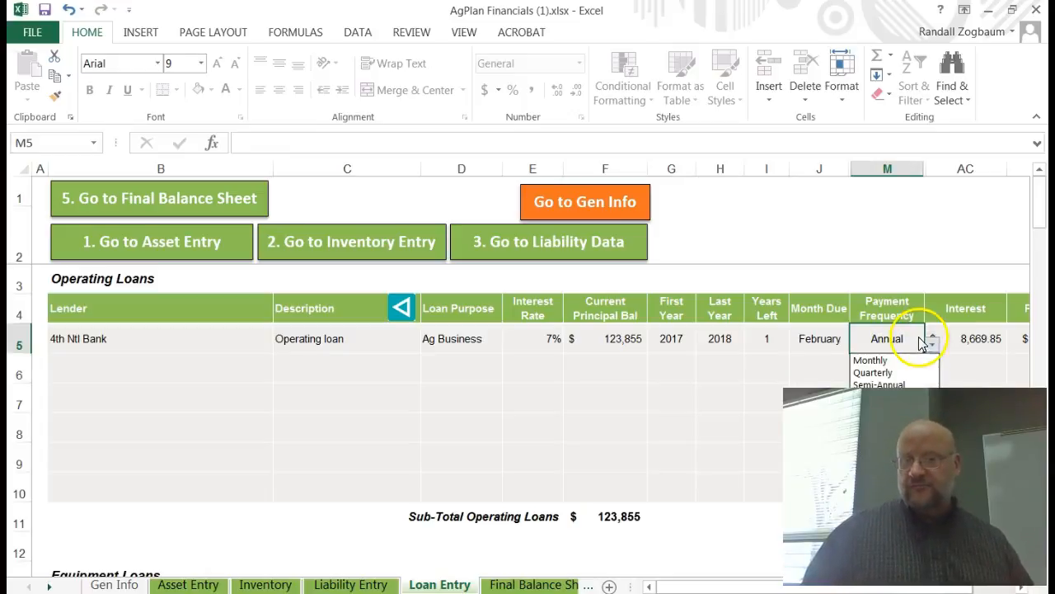
{"action": "left_click", "coordinate": [894, 362]}
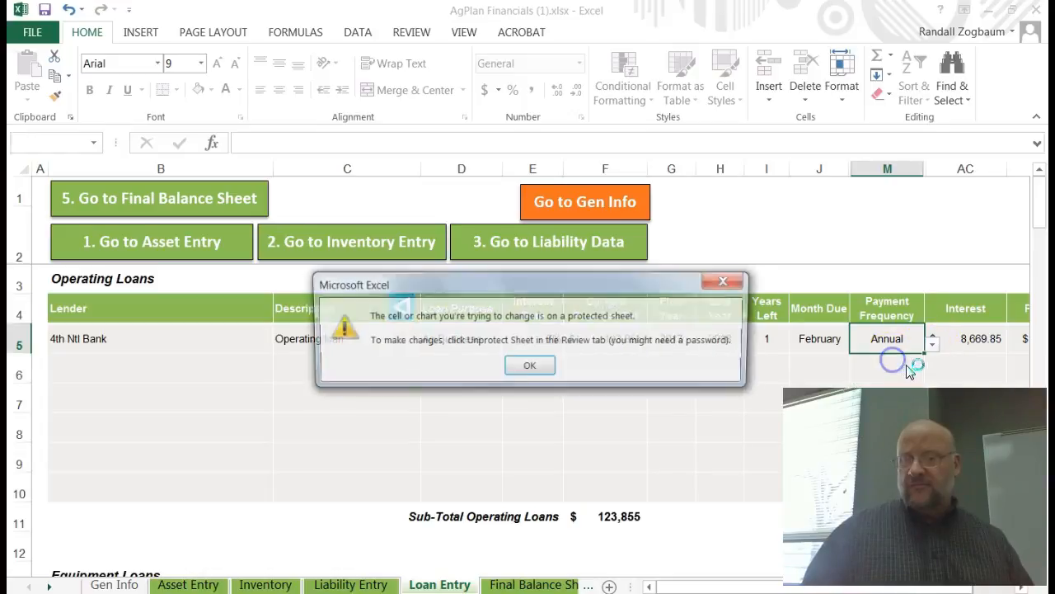
{"action": "left_click", "coordinate": [530, 369]}
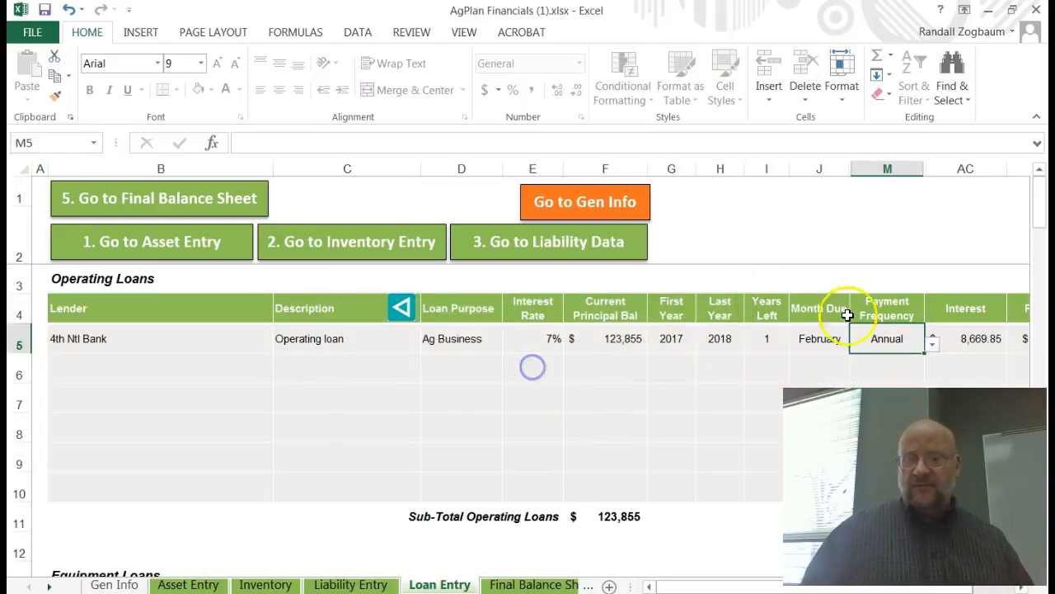
Step: Add a second operating loan with lender Jd Credit in the next empty row
{"action": "left_click_drag", "start_coordinate": [686, 579], "coordinate": [771, 580]}
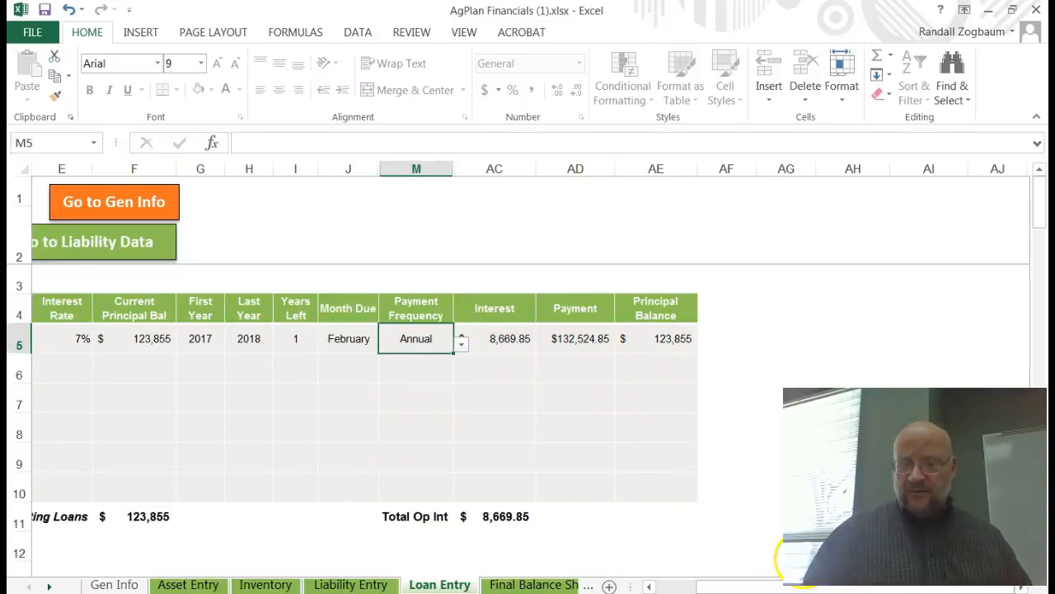
{"action": "left_click_drag", "start_coordinate": [765, 581], "coordinate": [726, 584]}
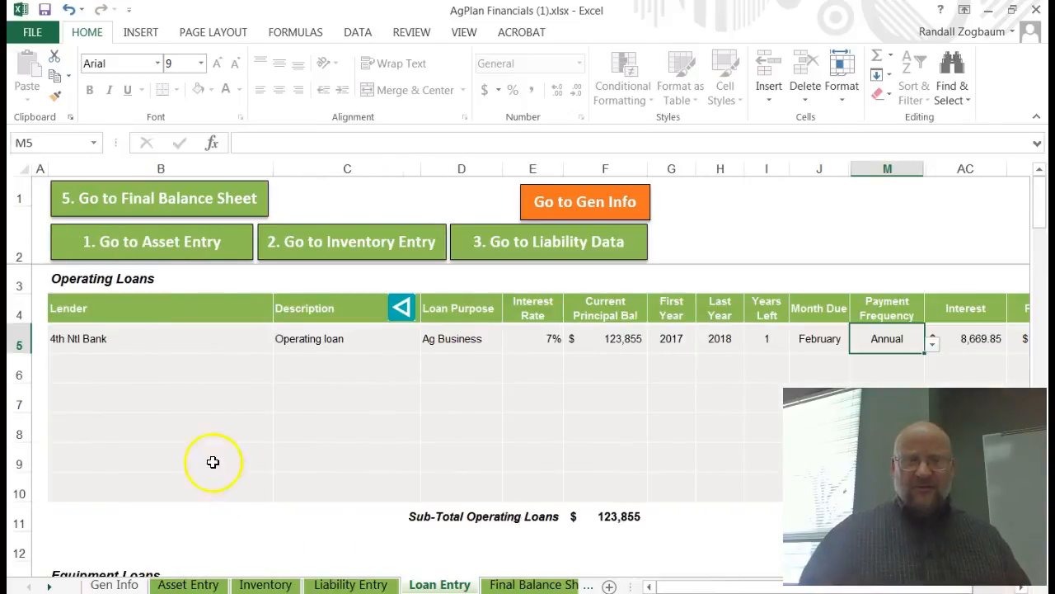
{"action": "left_click", "coordinate": [97, 371]}
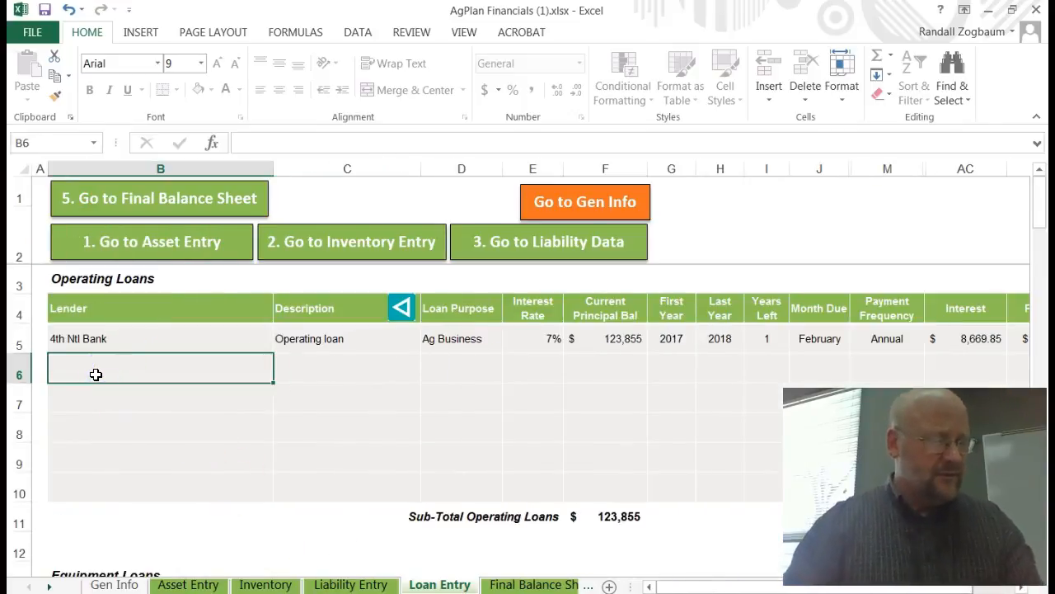
{"action": "type", "text": "Jd C"}
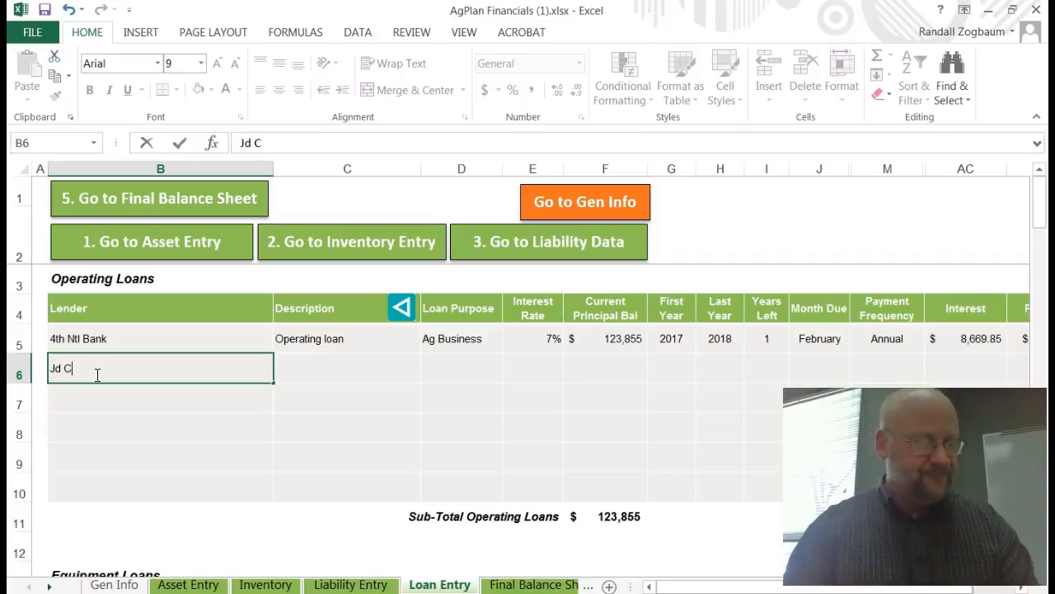
{"action": "type", "text": "redit"}
{"action": "key", "text": "Tab"}
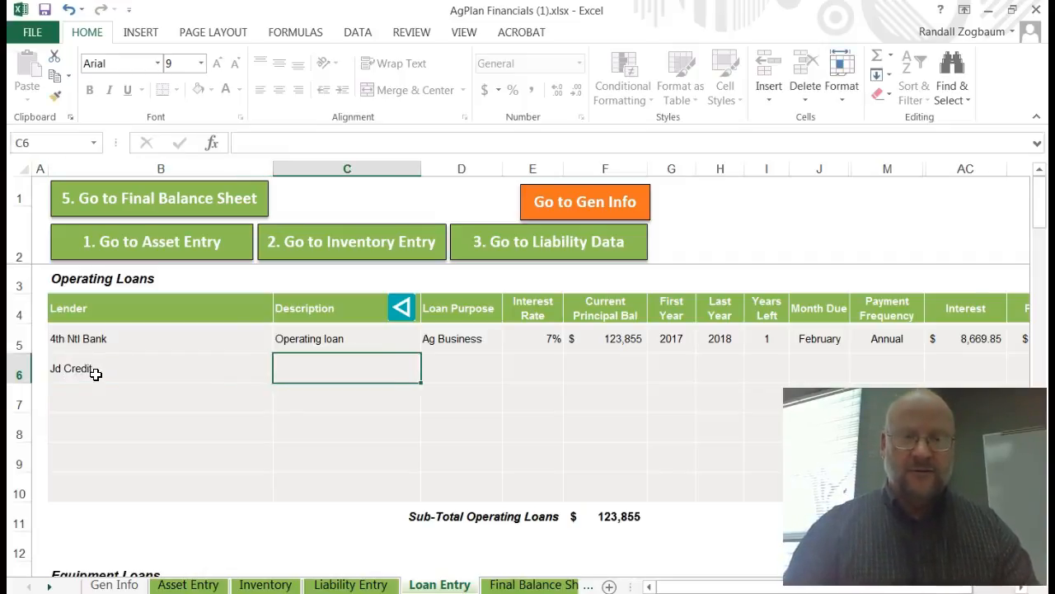
Step: Set the second loan's description to Combine and its loan purpose to Ag Business
{"action": "type", "text": "Combine"}
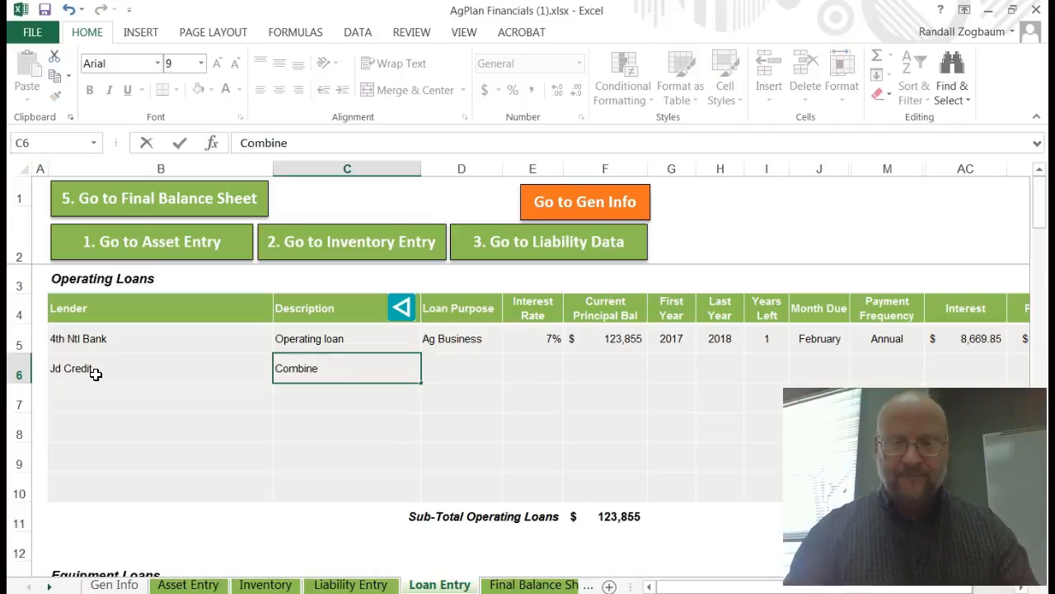
{"action": "key", "text": "Tab"}
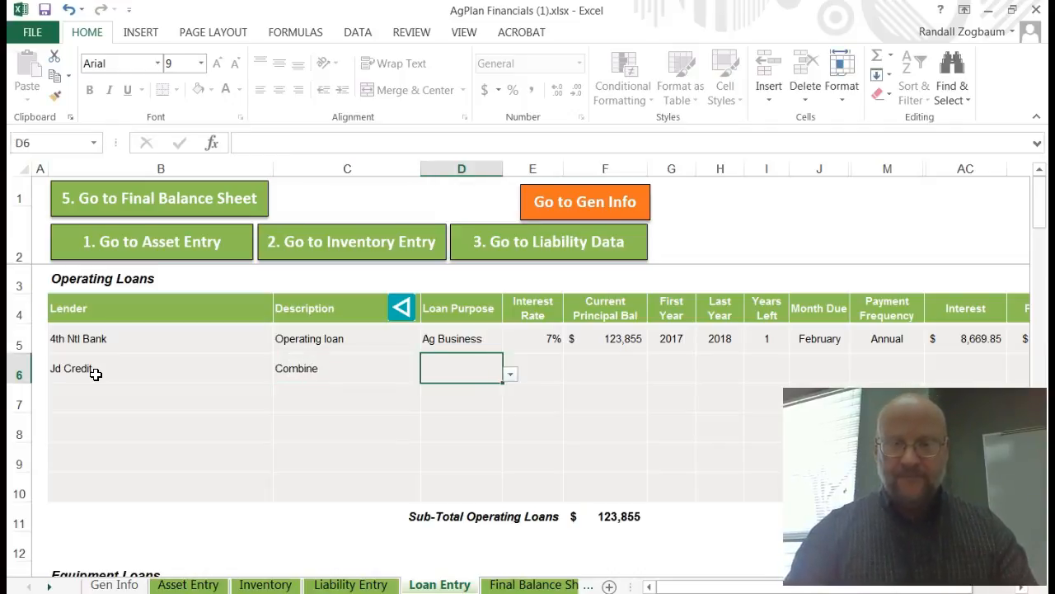
{"action": "left_click", "coordinate": [511, 376]}
{"action": "left_click", "coordinate": [450, 388]}
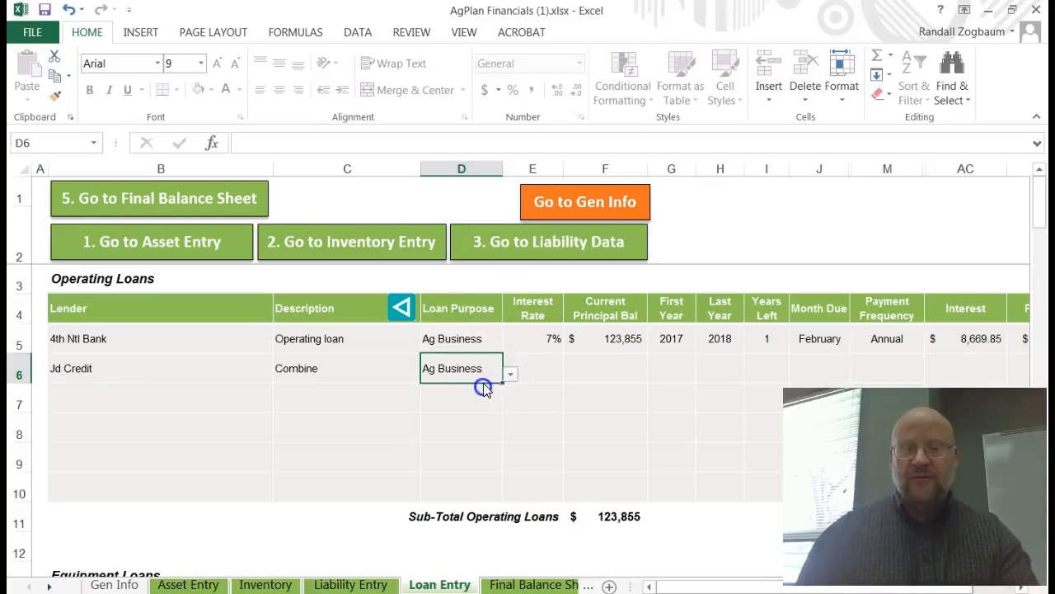
Step: Set the second loan's interest rate to 7% and its current principal balance to 8373
{"action": "left_click", "coordinate": [544, 369]}
{"action": "type", "text": "7%"}
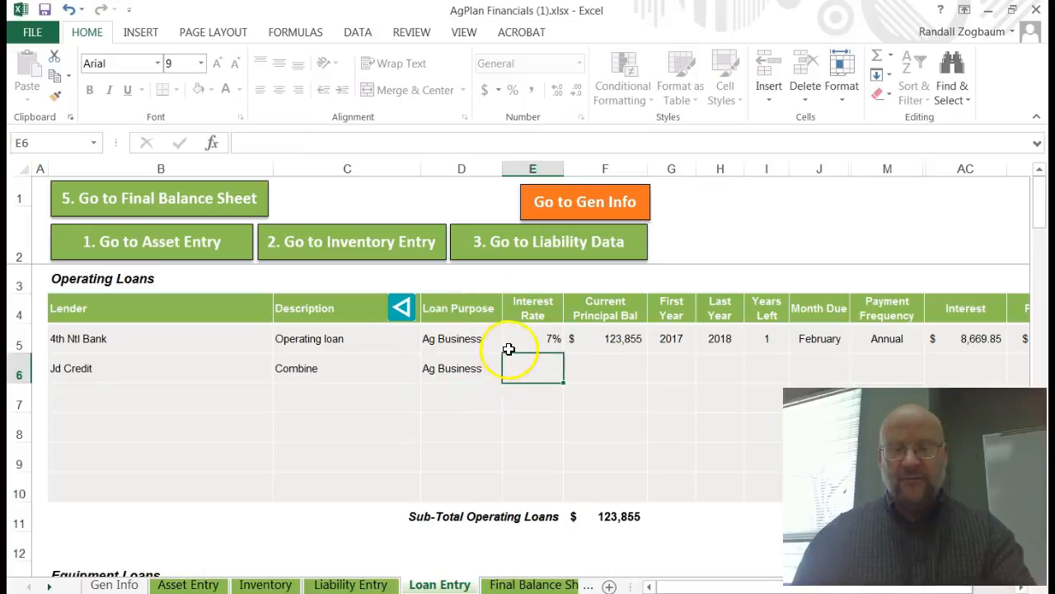
{"action": "key", "text": "Tab"}
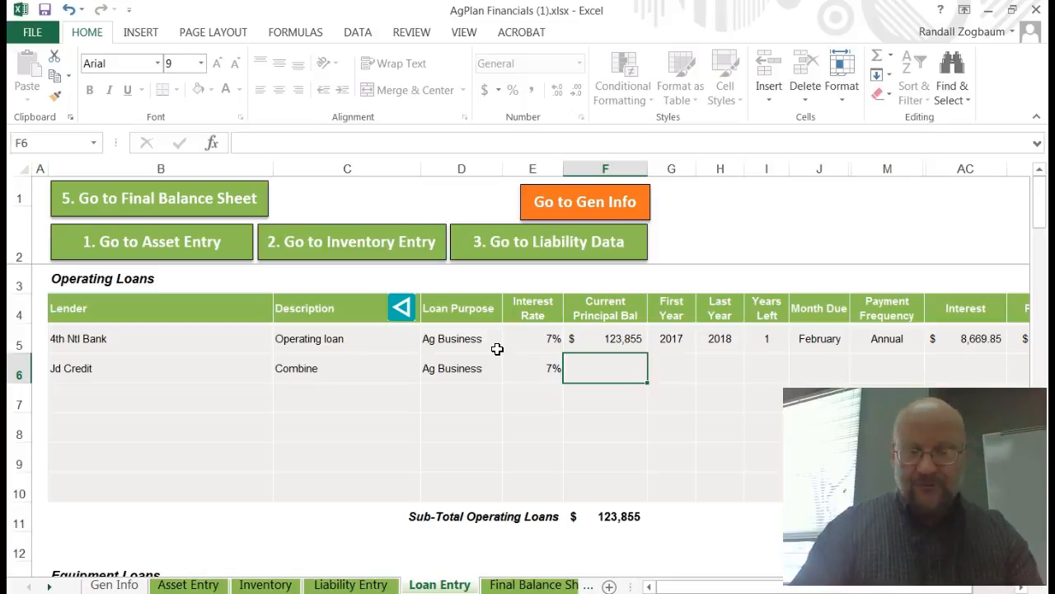
{"action": "type", "text": "83"}
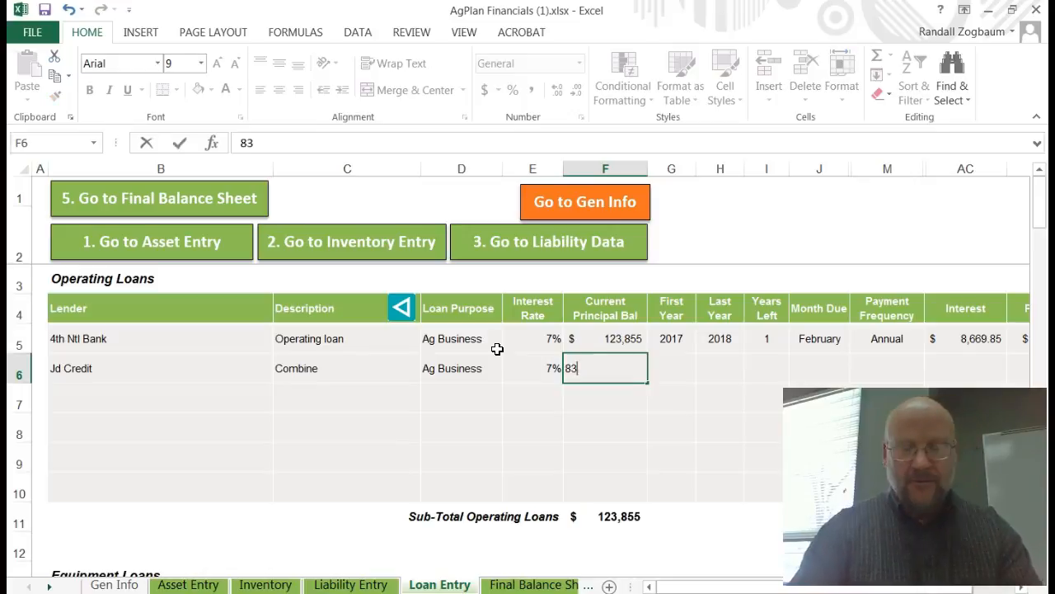
{"action": "type", "text": "73"}
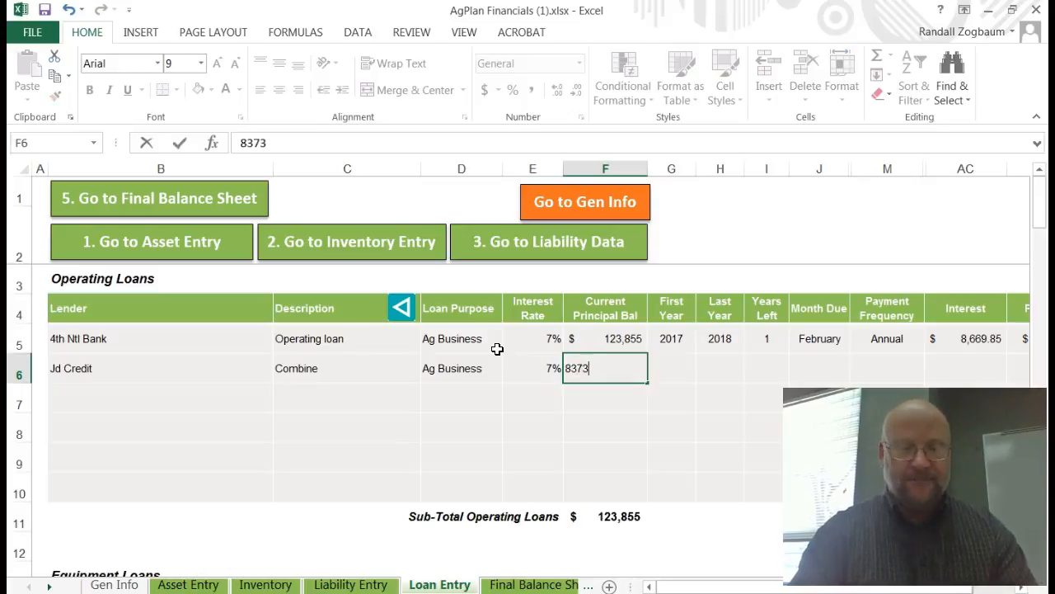
{"action": "key", "text": "Tab"}
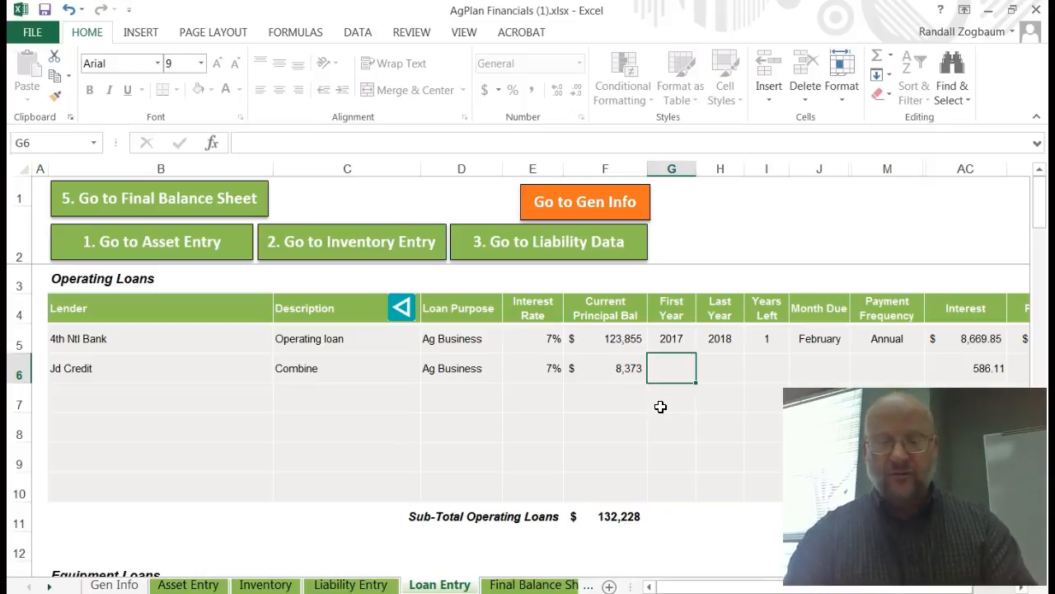
Step: Set the second loan's first year to 2015
{"action": "type", "text": "20"}
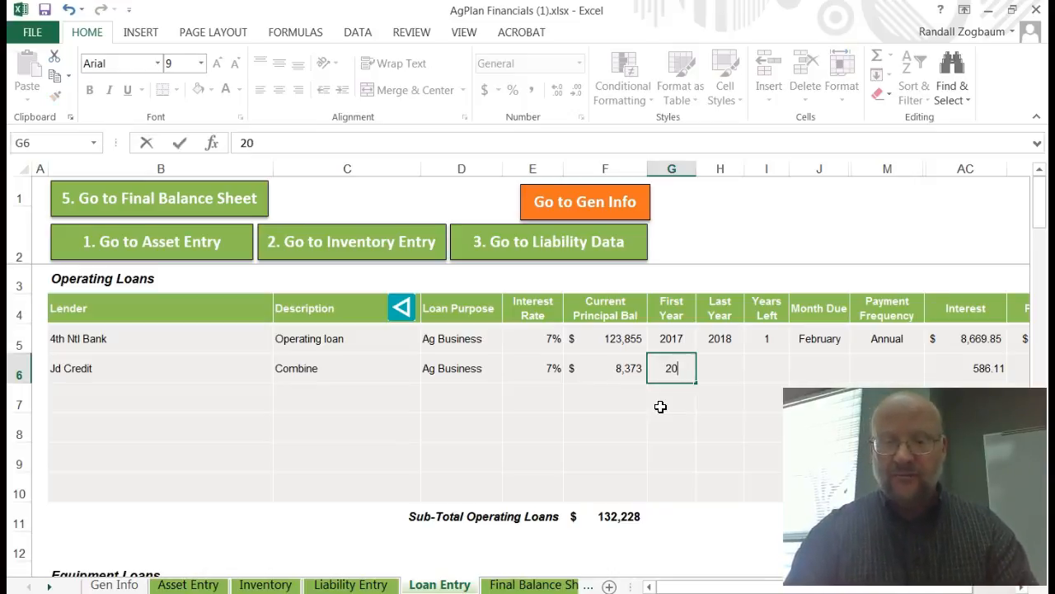
{"action": "type", "text": "1"}
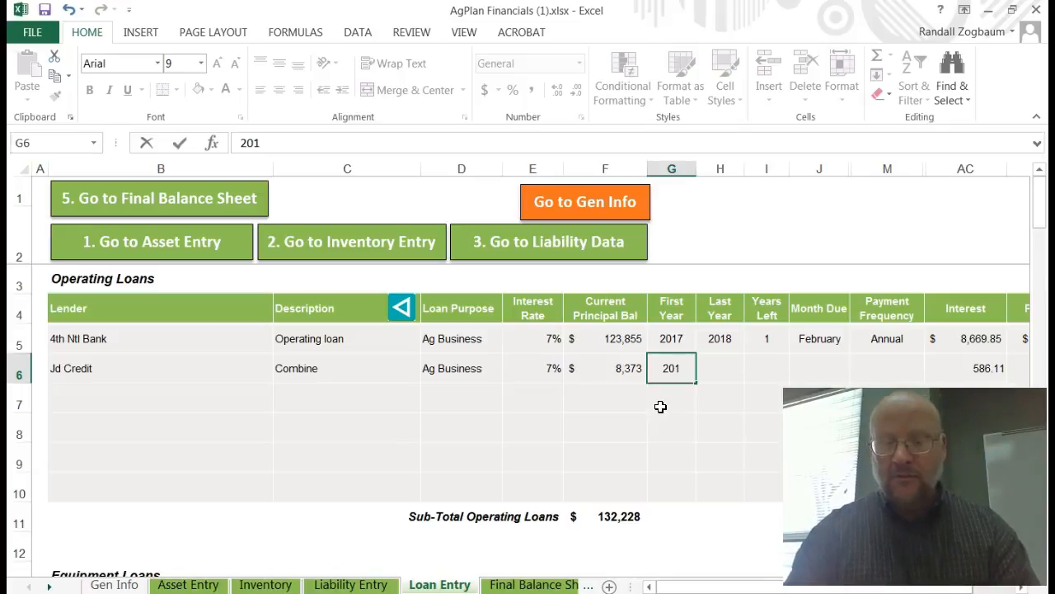
{"action": "type", "text": "5"}
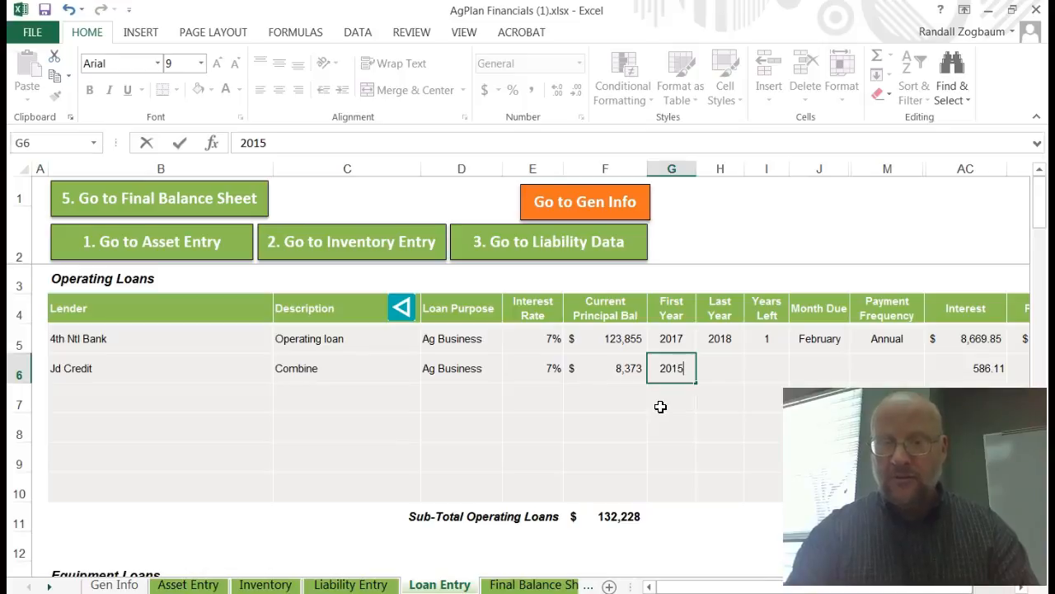
{"action": "key", "text": "Tab"}
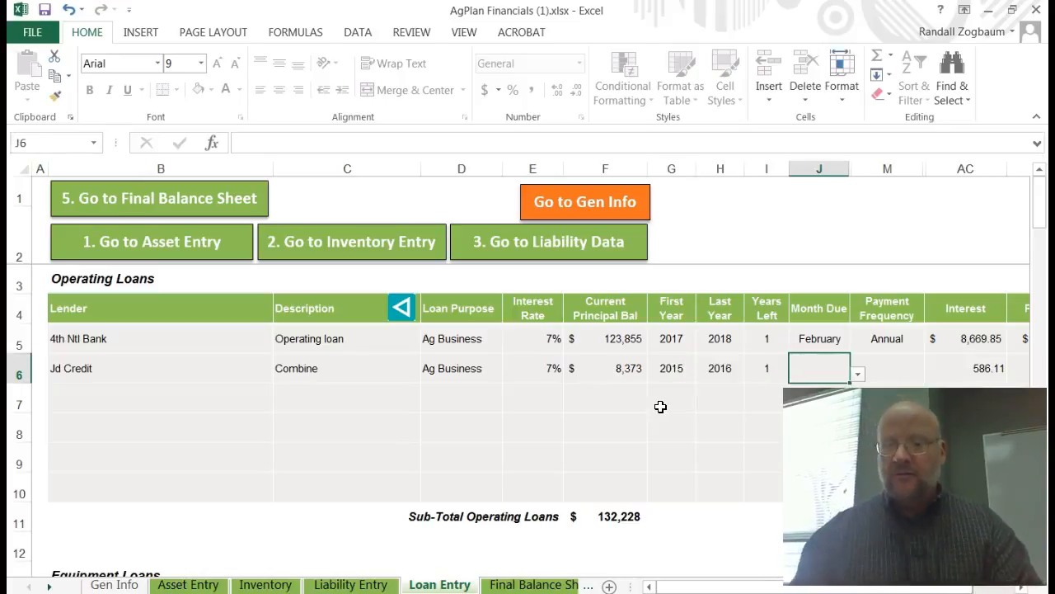
Step: Try to edit the second loan's last year, dismissing the protection warning
{"action": "left_click", "coordinate": [721, 371]}
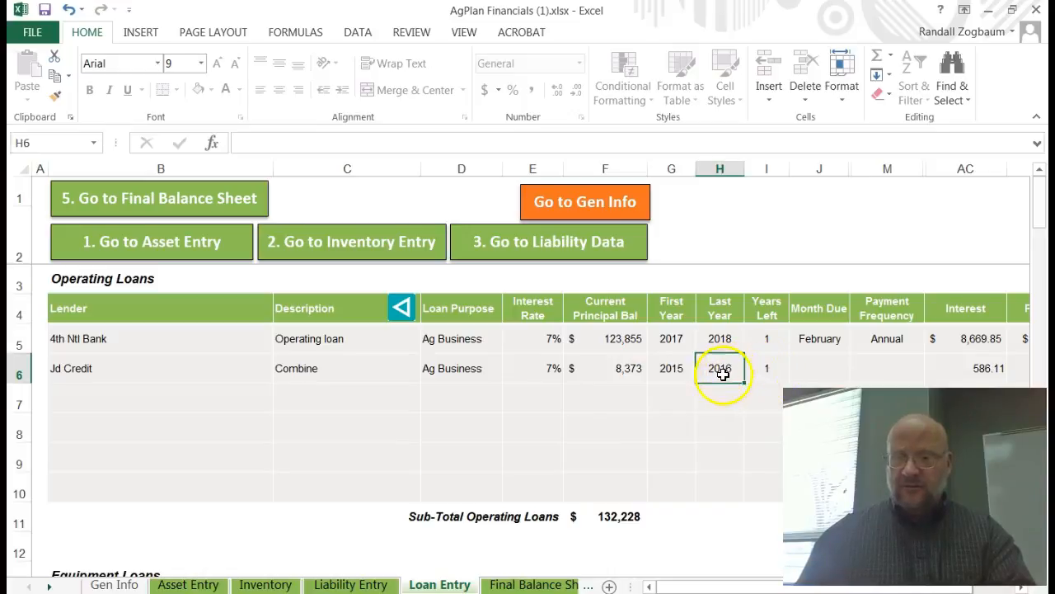
{"action": "left_click", "coordinate": [766, 371]}
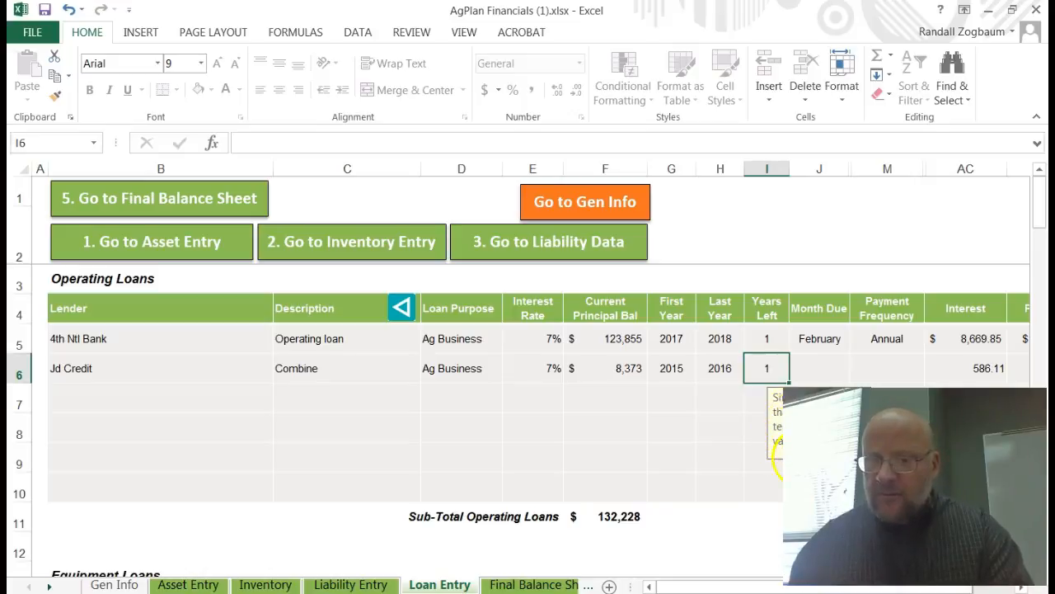
{"action": "left_click", "coordinate": [719, 369]}
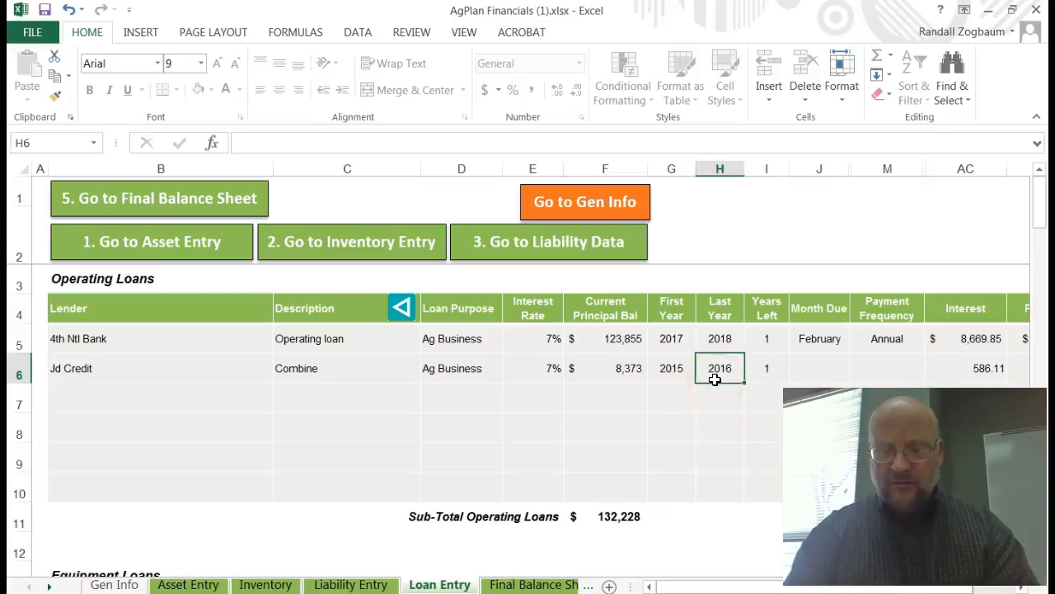
{"action": "double_click", "coordinate": [715, 379]}
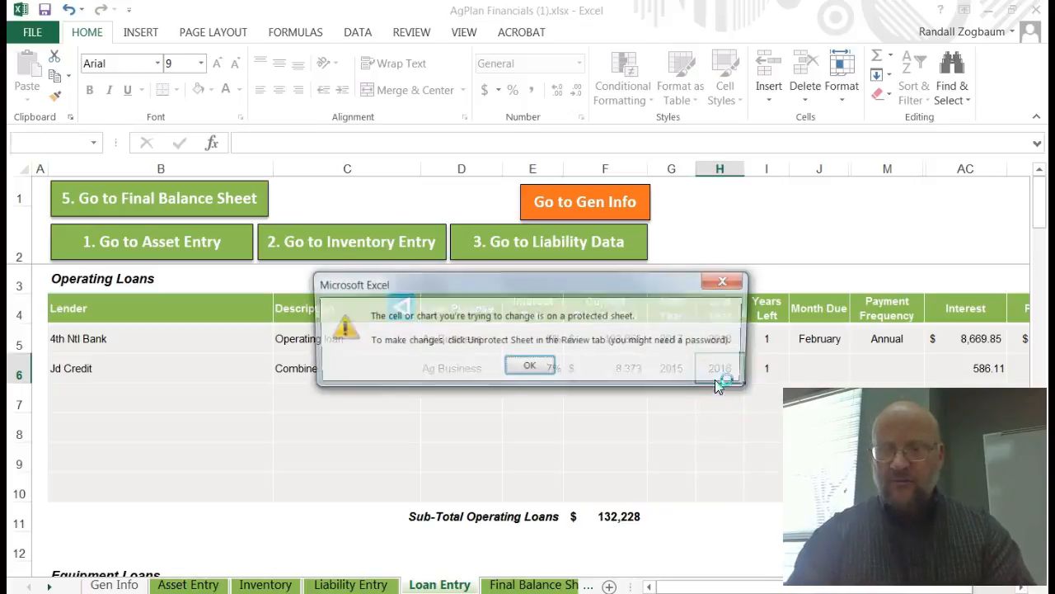
{"action": "left_click", "coordinate": [530, 368]}
Step: Change the second loan's first year to 2014 and set its month due to July
{"action": "left_click", "coordinate": [670, 368]}
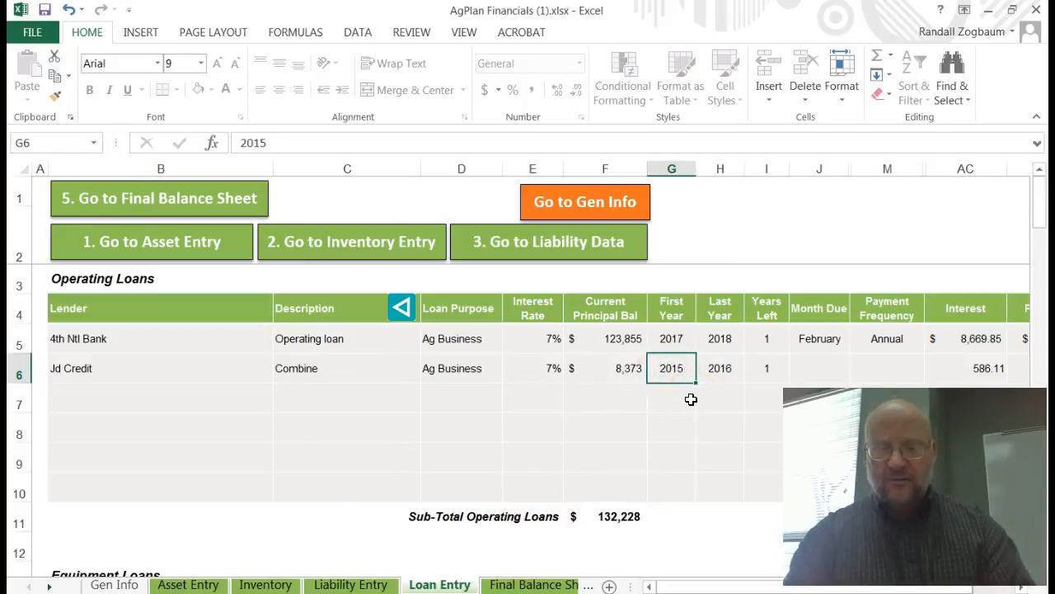
{"action": "type", "text": "2"}
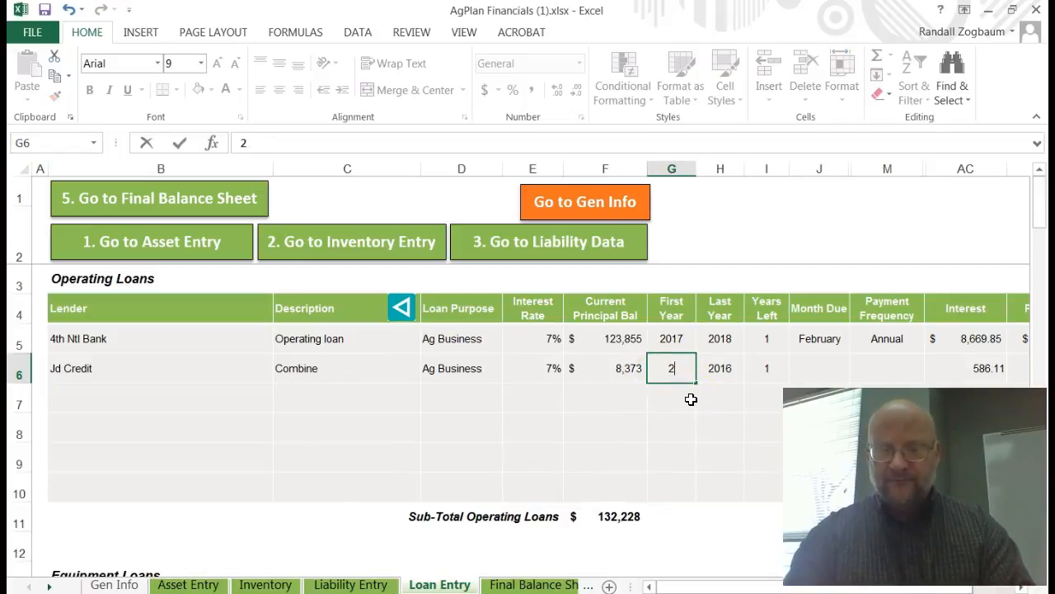
{"action": "type", "text": "014"}
{"action": "key", "text": "Tab"}
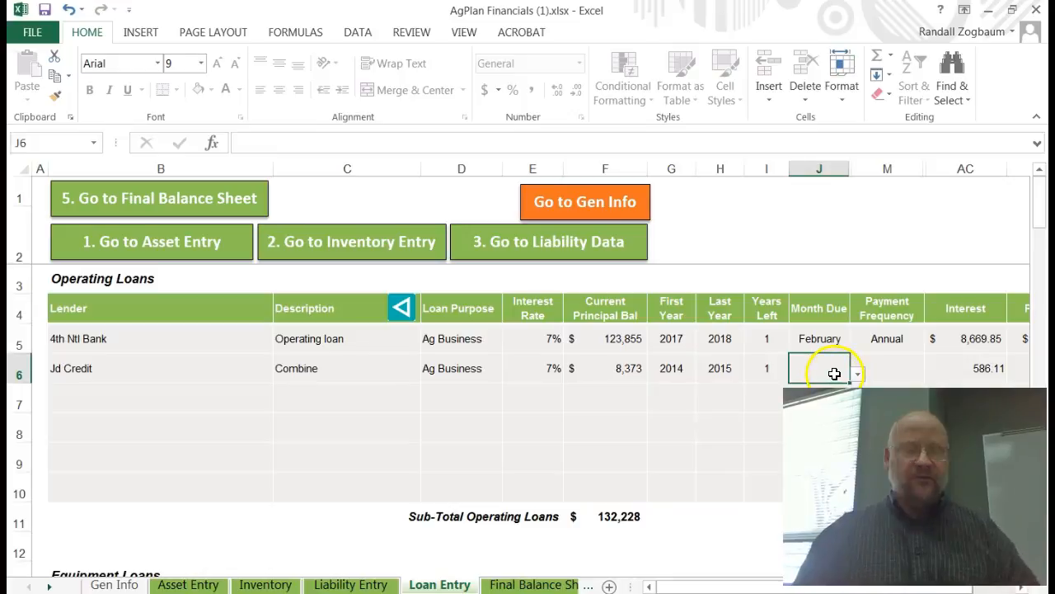
{"action": "left_click", "coordinate": [859, 376]}
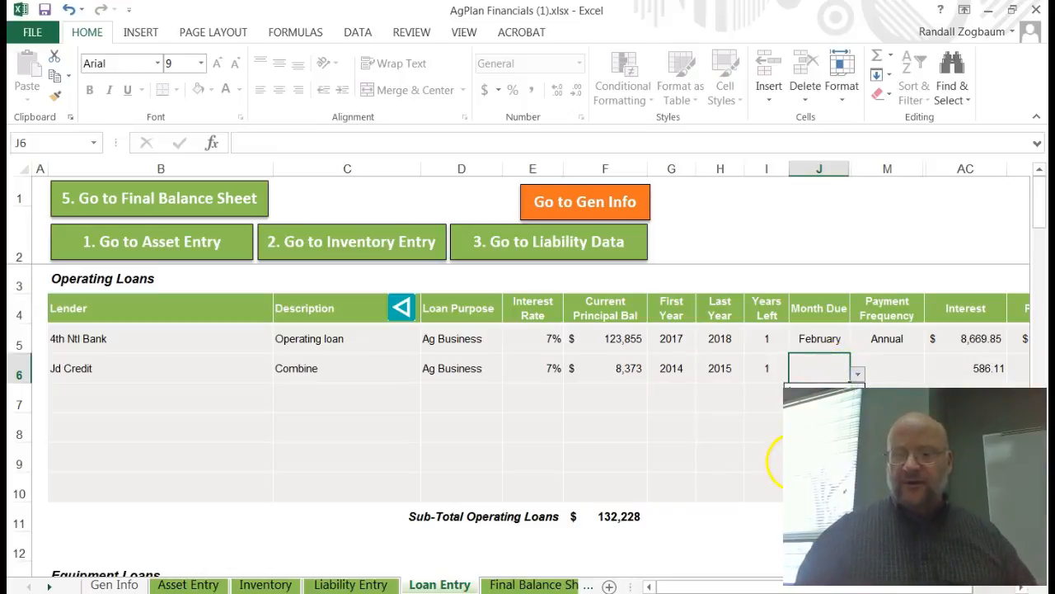
{"action": "left_click", "coordinate": [792, 462]}
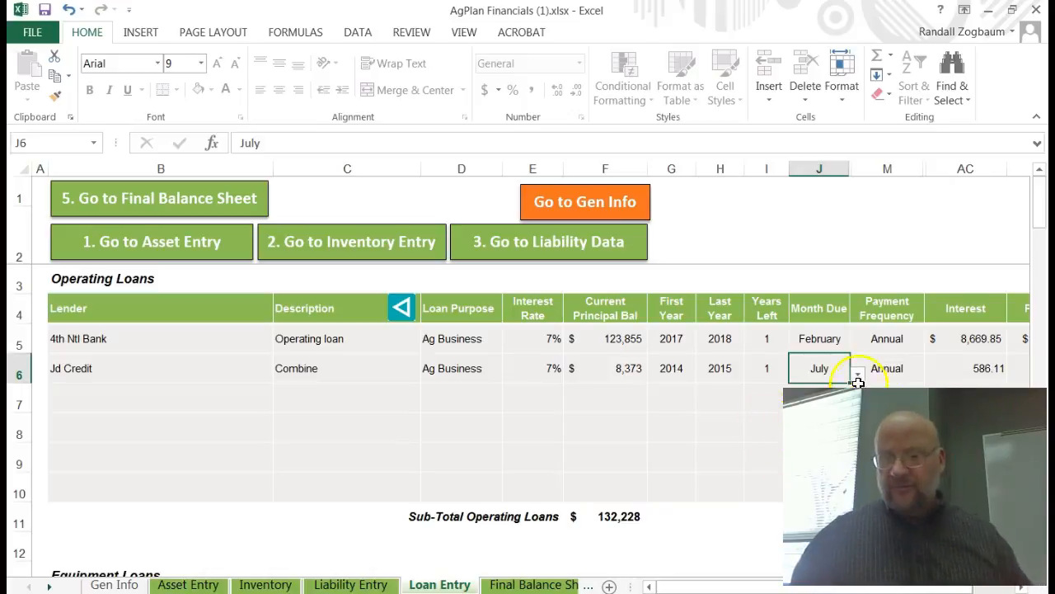
Step: Try to change the second loan's payment frequency, dismissing the protection warnings
{"action": "left_click", "coordinate": [895, 371]}
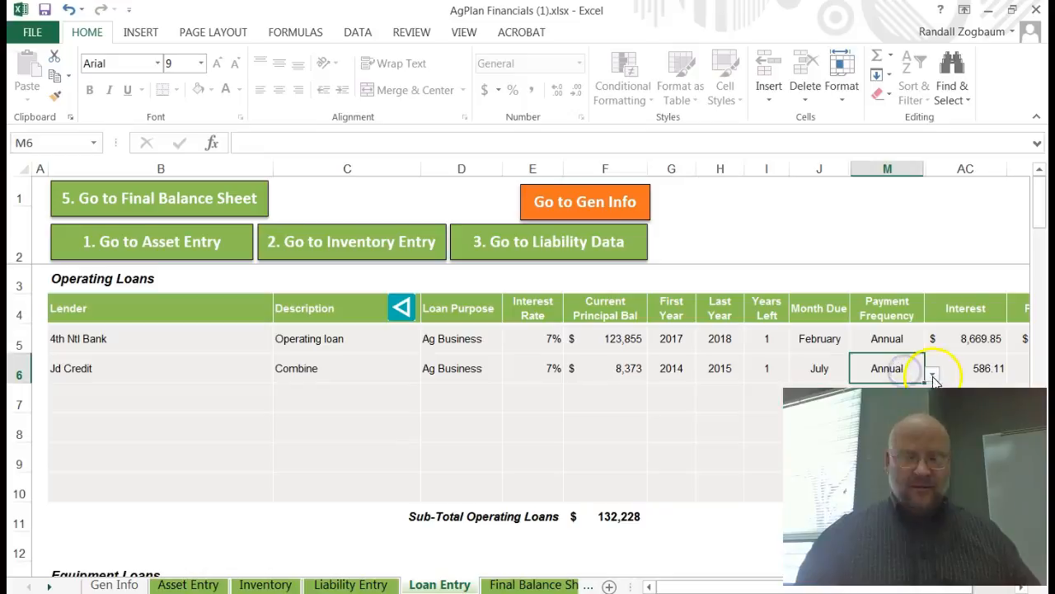
{"action": "left_click", "coordinate": [933, 367]}
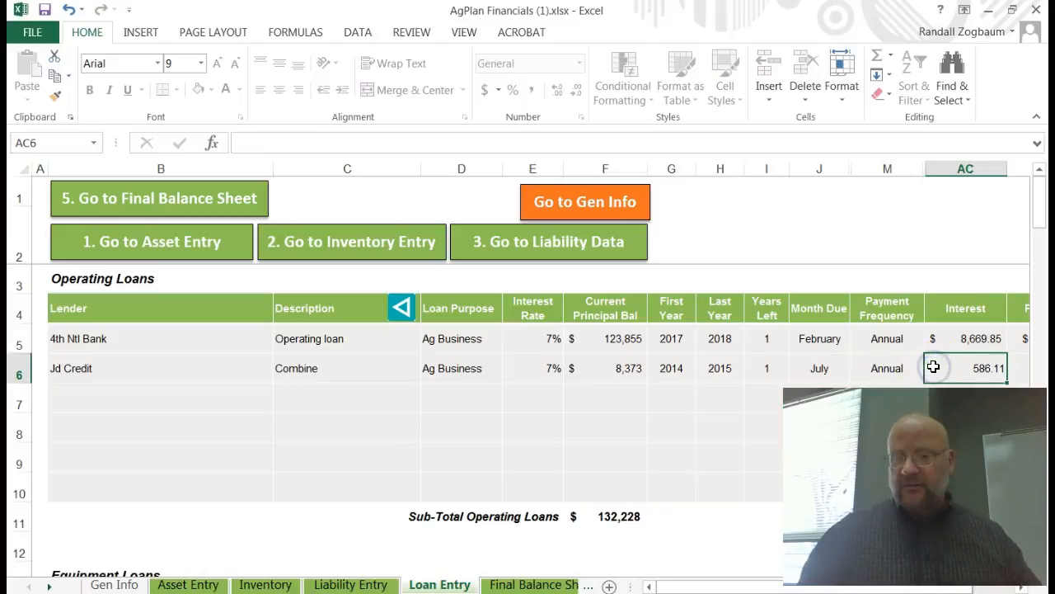
{"action": "left_click", "coordinate": [913, 368]}
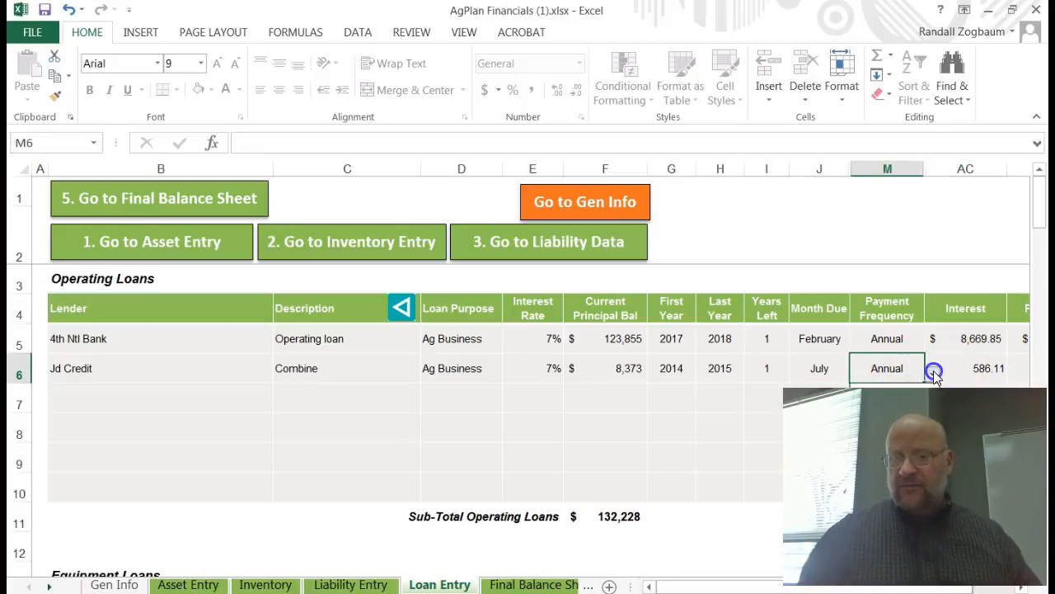
{"action": "left_click", "coordinate": [931, 374]}
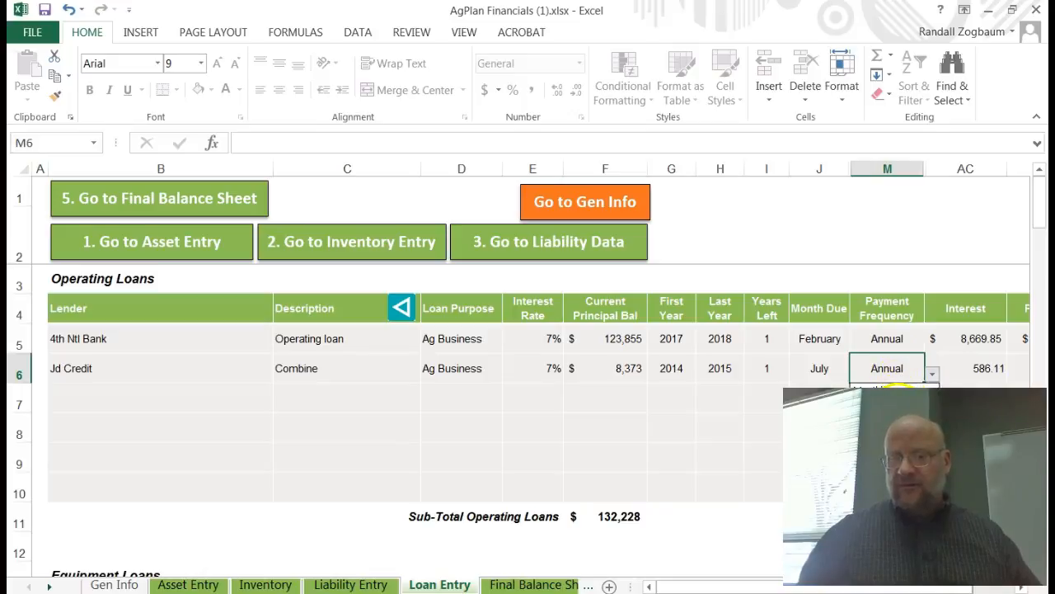
{"action": "left_click", "coordinate": [891, 390]}
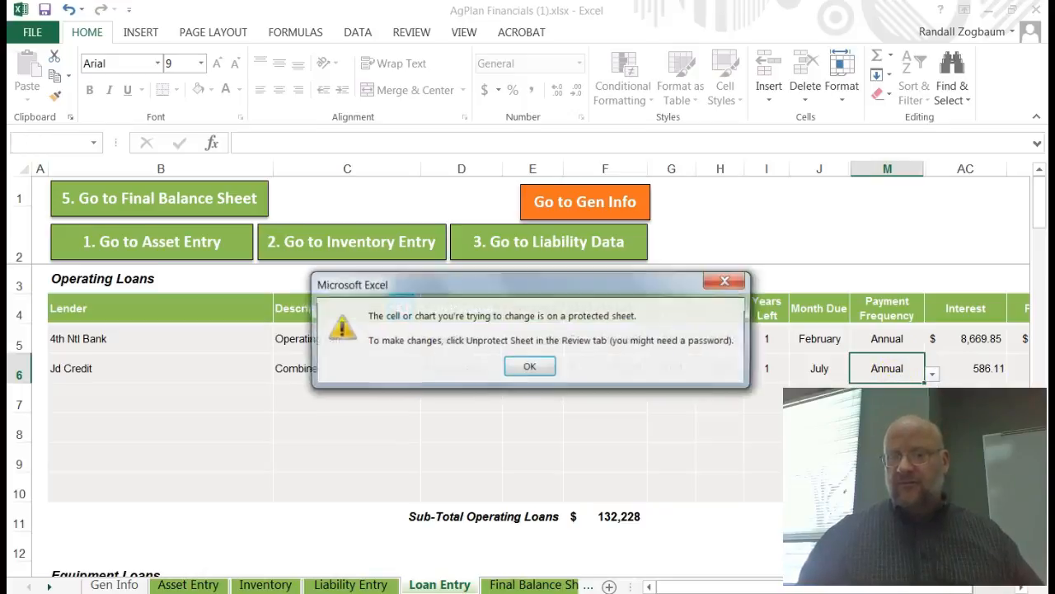
{"action": "left_click", "coordinate": [528, 368]}
{"action": "left_click", "coordinate": [931, 373]}
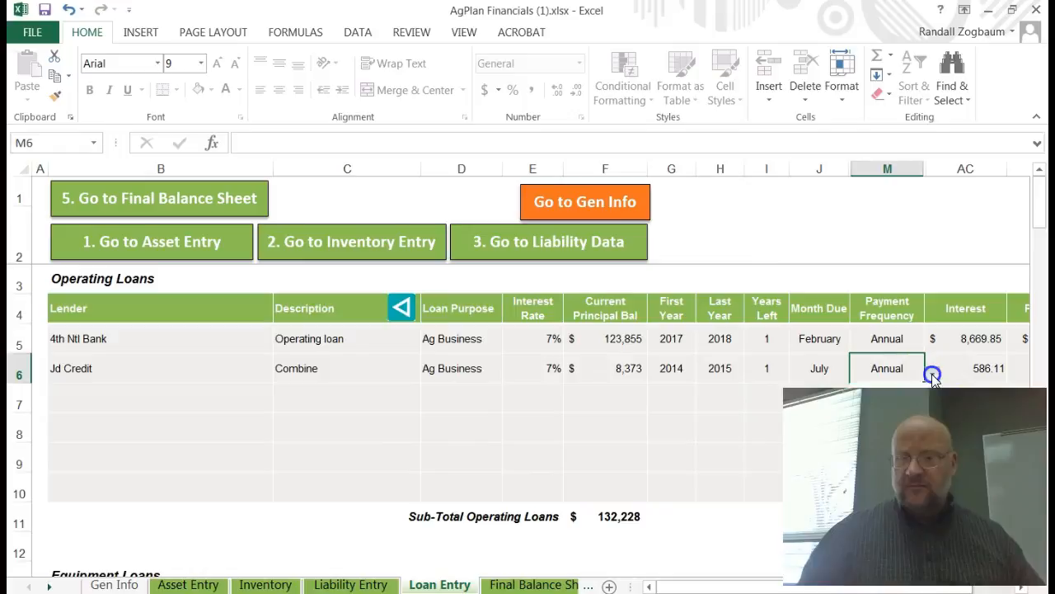
{"action": "left_click", "coordinate": [891, 390]}
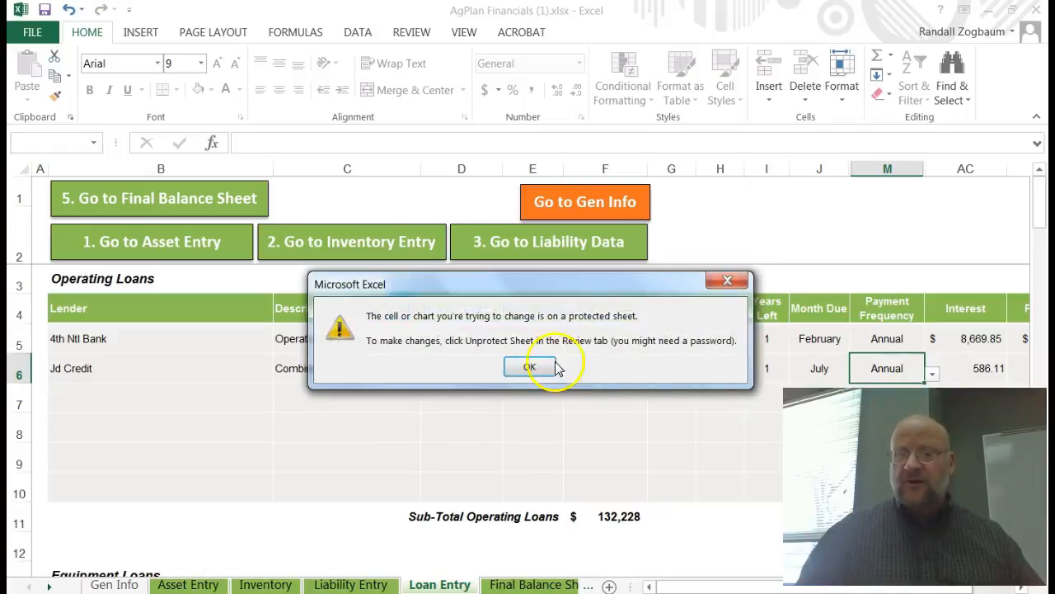
{"action": "left_click", "coordinate": [530, 368]}
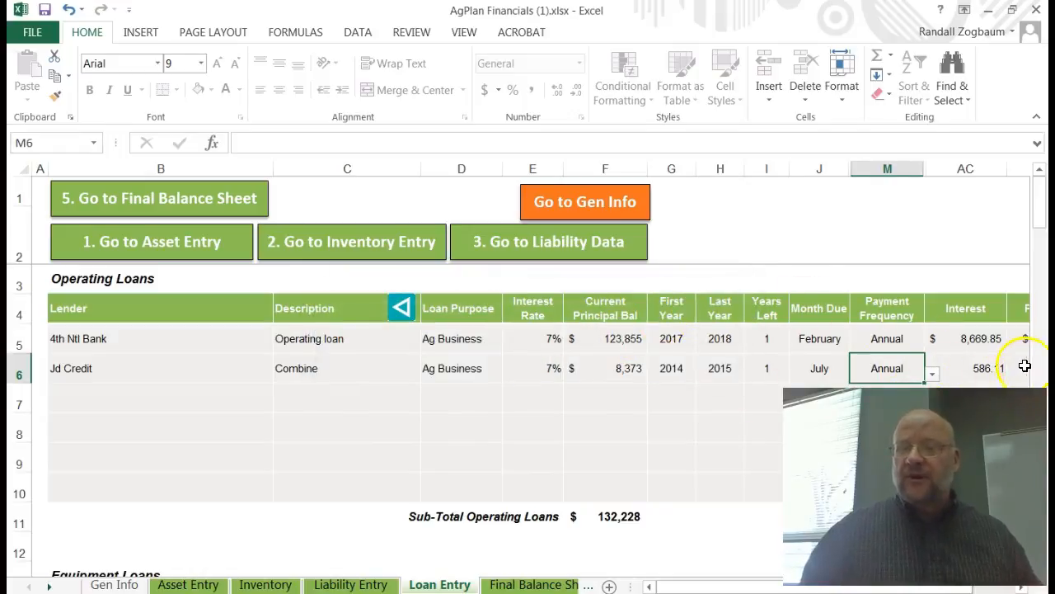
Step: Enter ford credit as the lender of a new third operating loan
{"action": "left_click", "coordinate": [99, 397]}
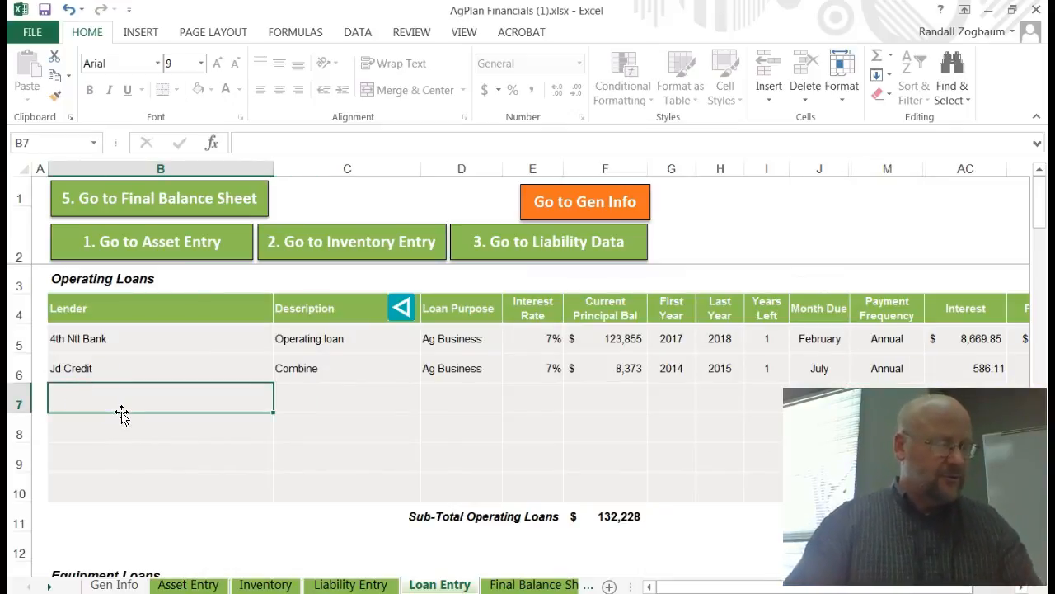
{"action": "type", "text": "fors"}
{"action": "key", "text": "BackSpace"}
{"action": "key", "text": "BackSpace"}
{"action": "type", "text": "d"}
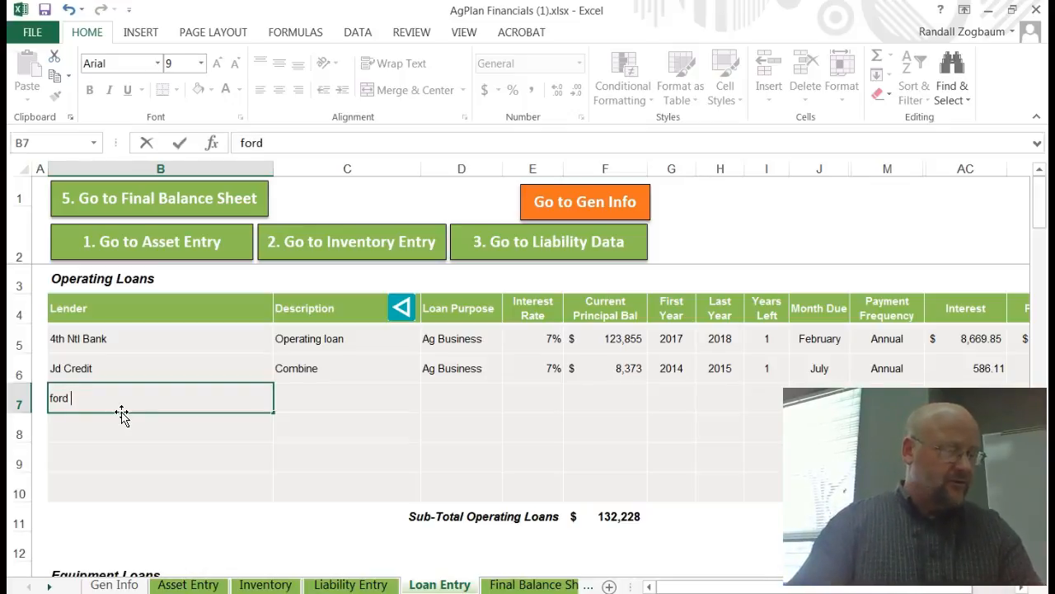
{"action": "type", "text": " credit"}
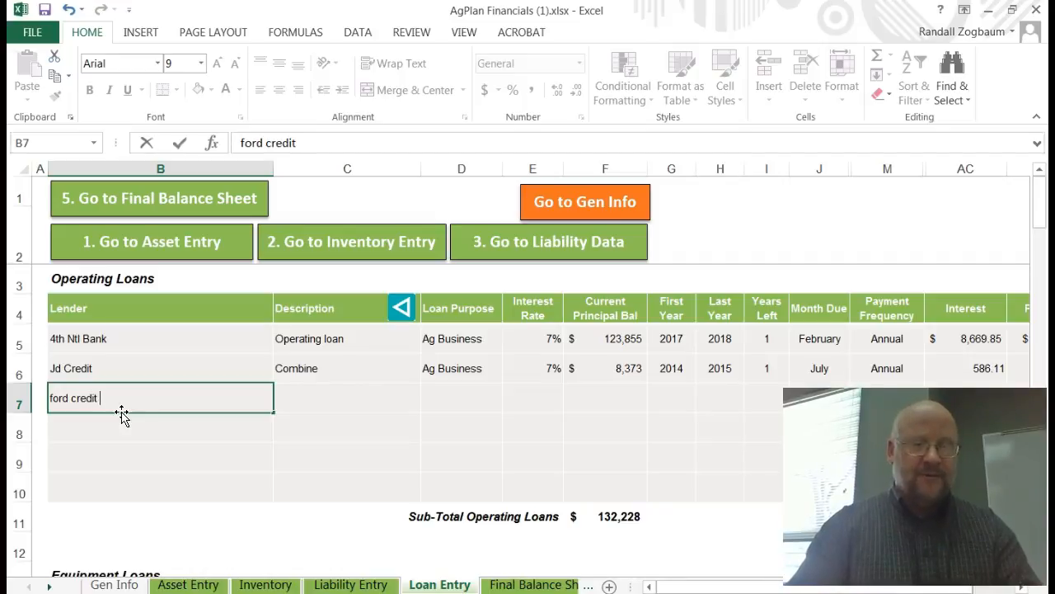
{"action": "key", "text": "Tab"}
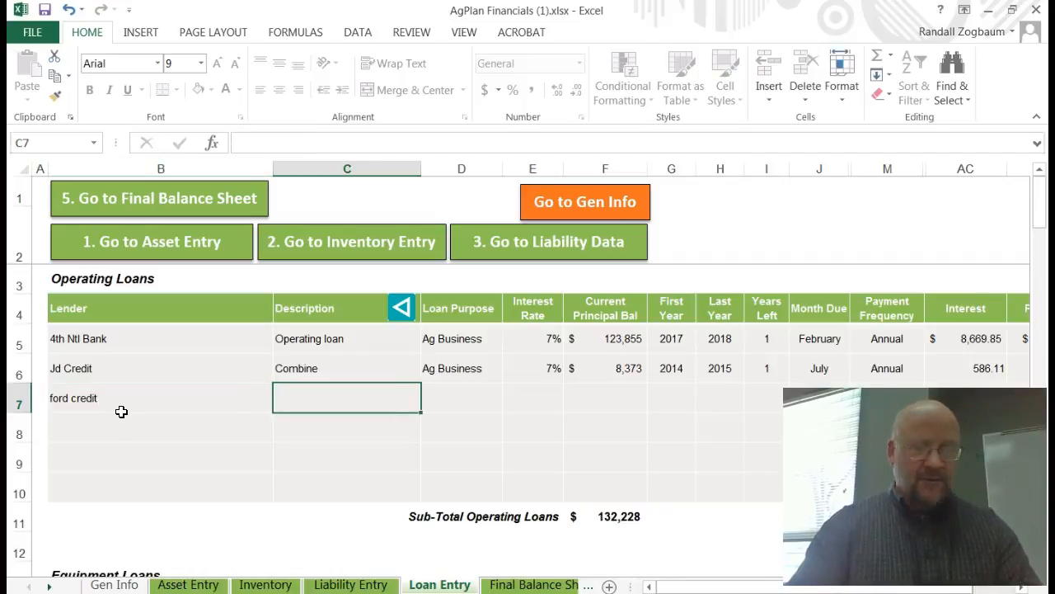
Step: Set the third loan's description to pickup and its loan purpose to Ag Business
{"action": "type", "text": "pickup"}
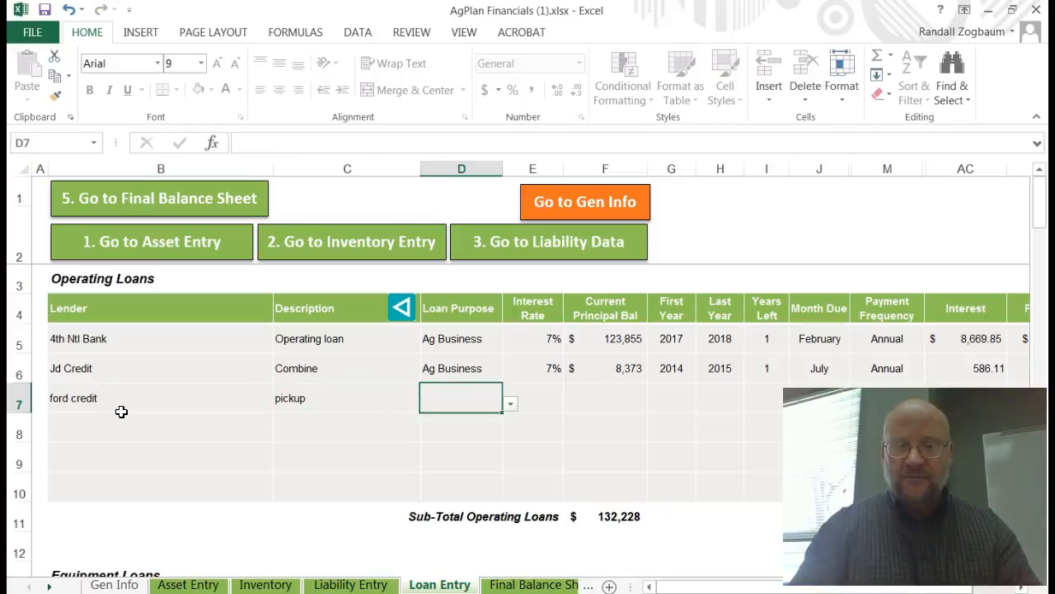
{"action": "key", "text": "Tab"}
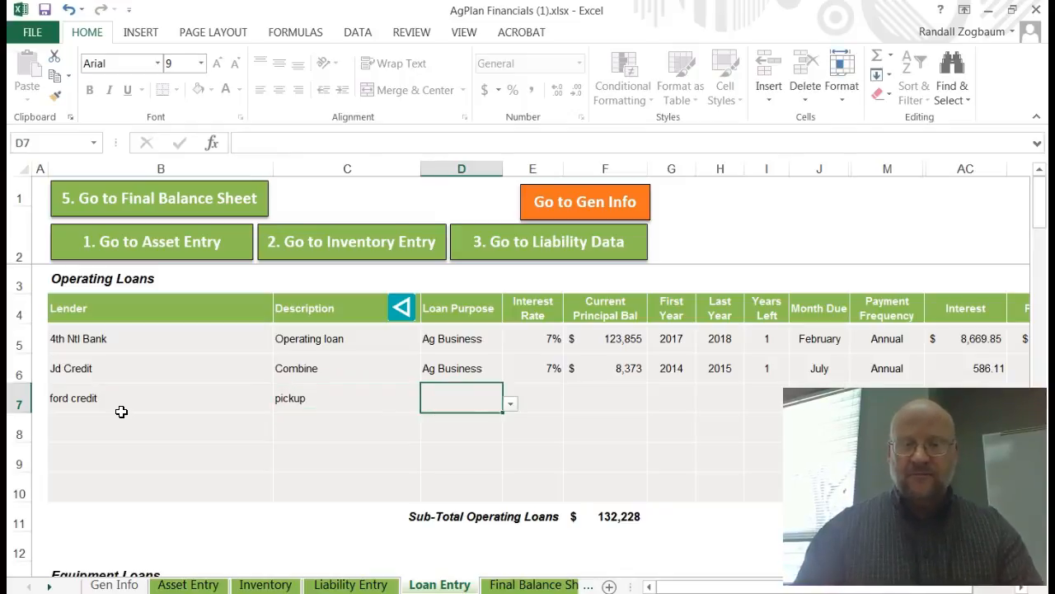
{"action": "left_click", "coordinate": [510, 404]}
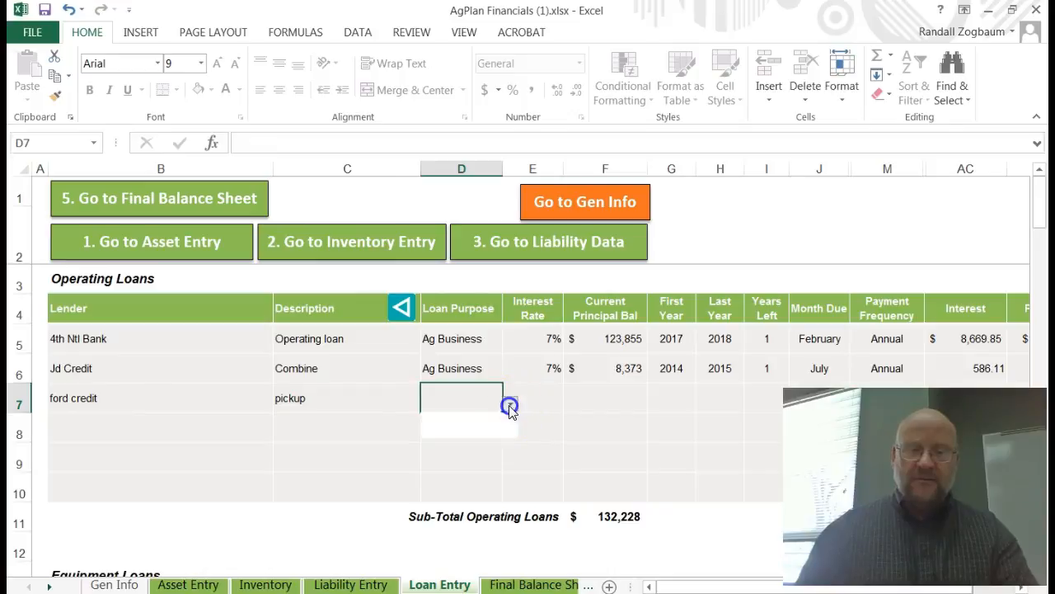
{"action": "left_click", "coordinate": [462, 420]}
Step: Set the third loan's interest rate to 6.5%
{"action": "left_click", "coordinate": [519, 394]}
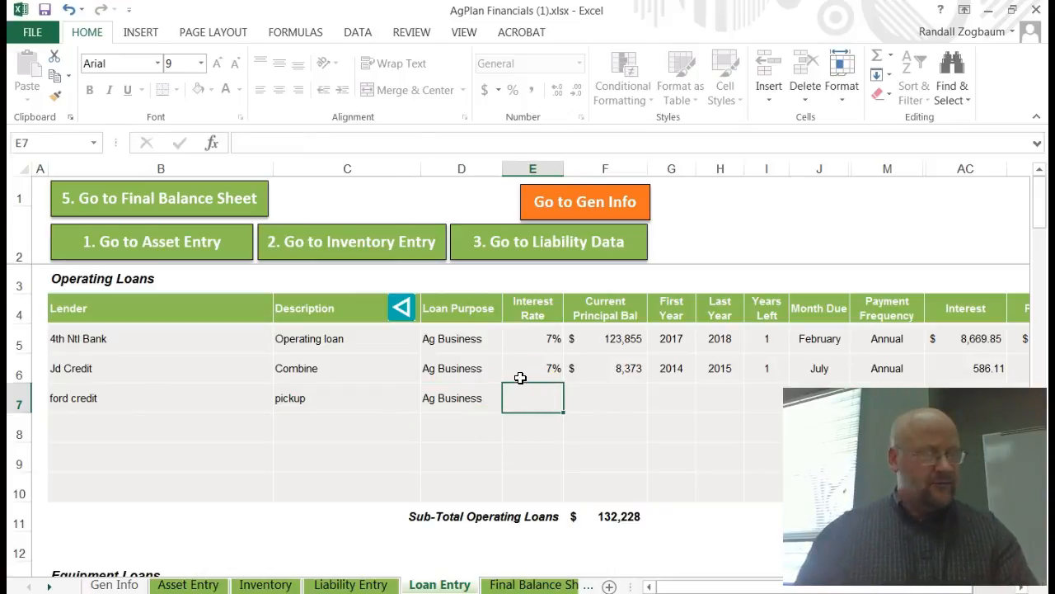
{"action": "type", "text": "6."}
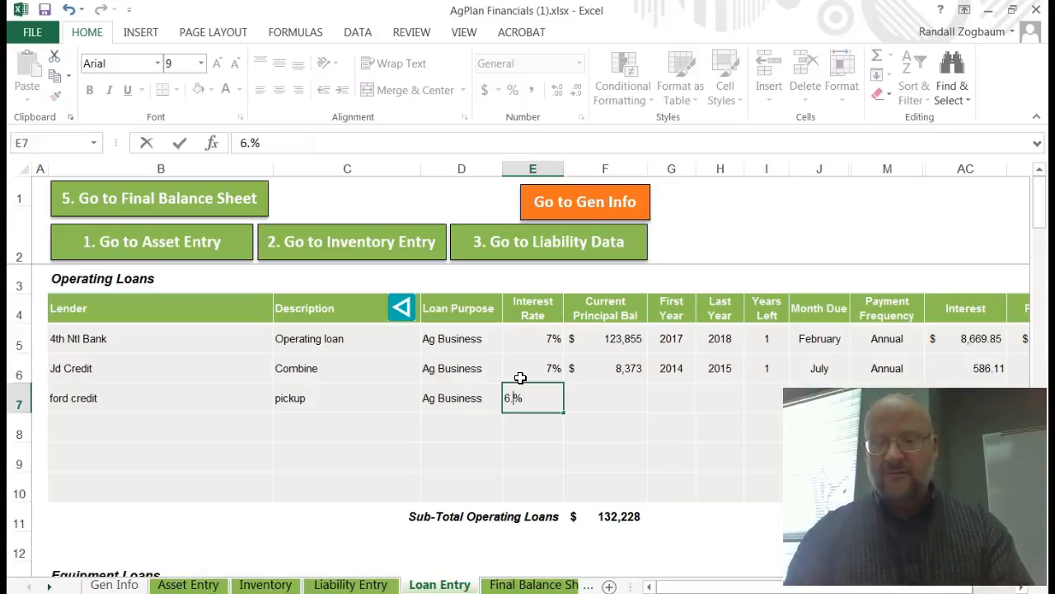
{"action": "type", "text": "5"}
{"action": "left_click", "coordinate": [620, 399]}
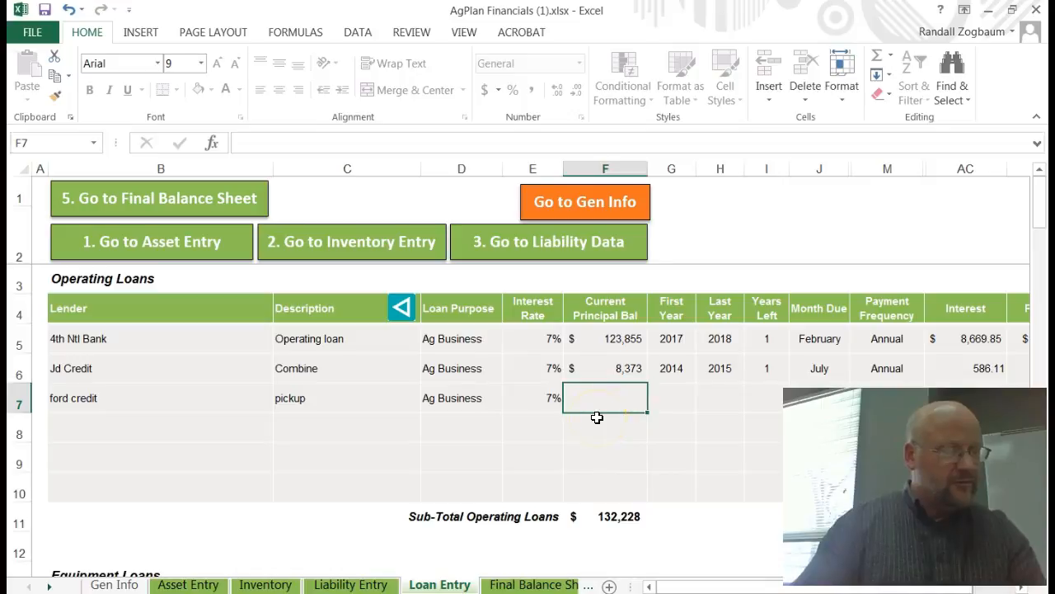
Step: Set the third loan's current principal balance to 24346
{"action": "type", "text": "24"}
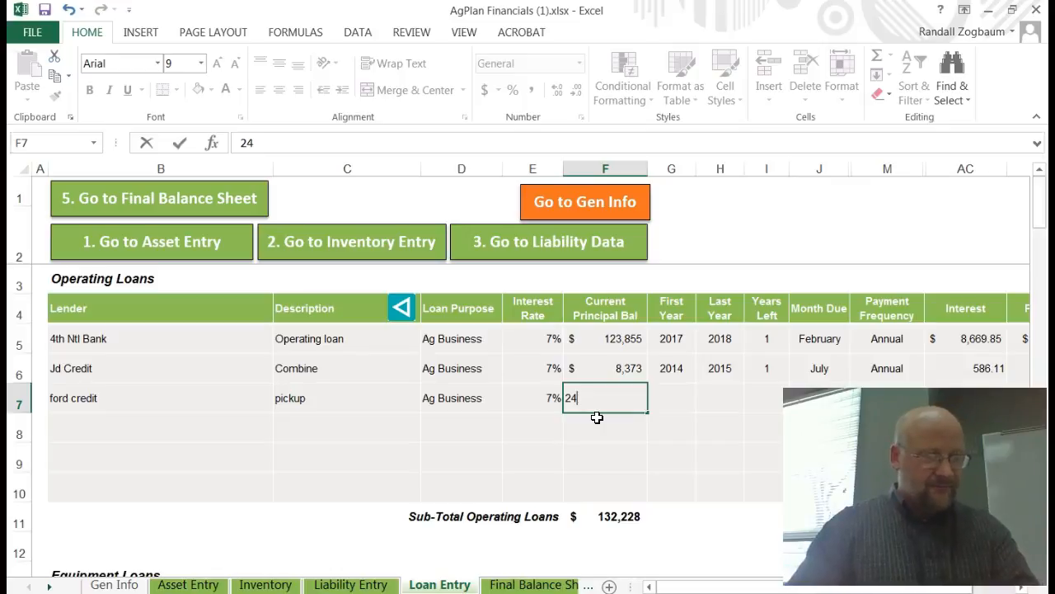
{"action": "type", "text": "34"}
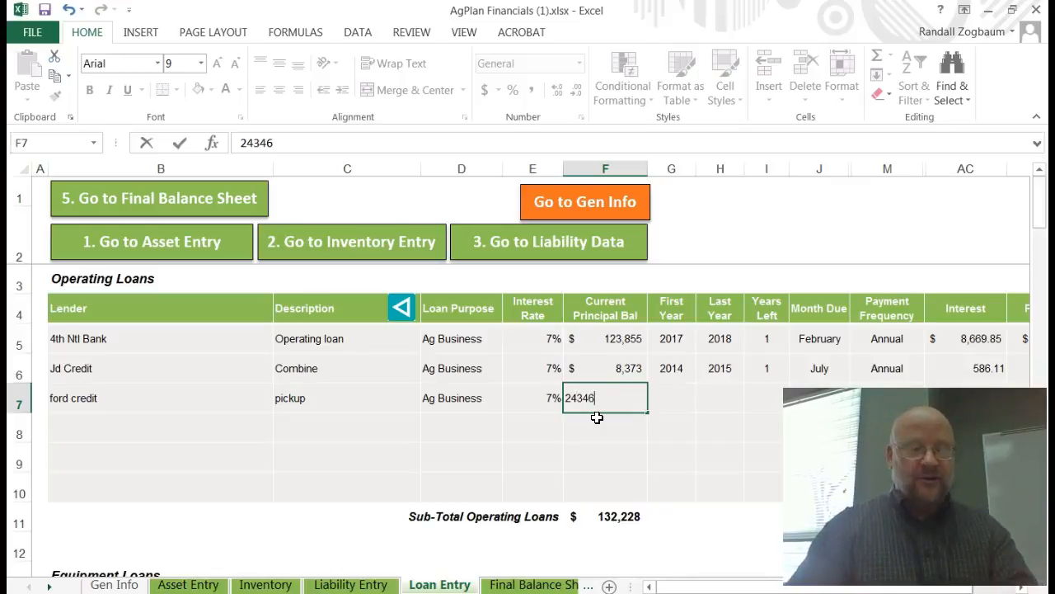
{"action": "type", "text": "6"}
{"action": "key", "text": "Tab"}
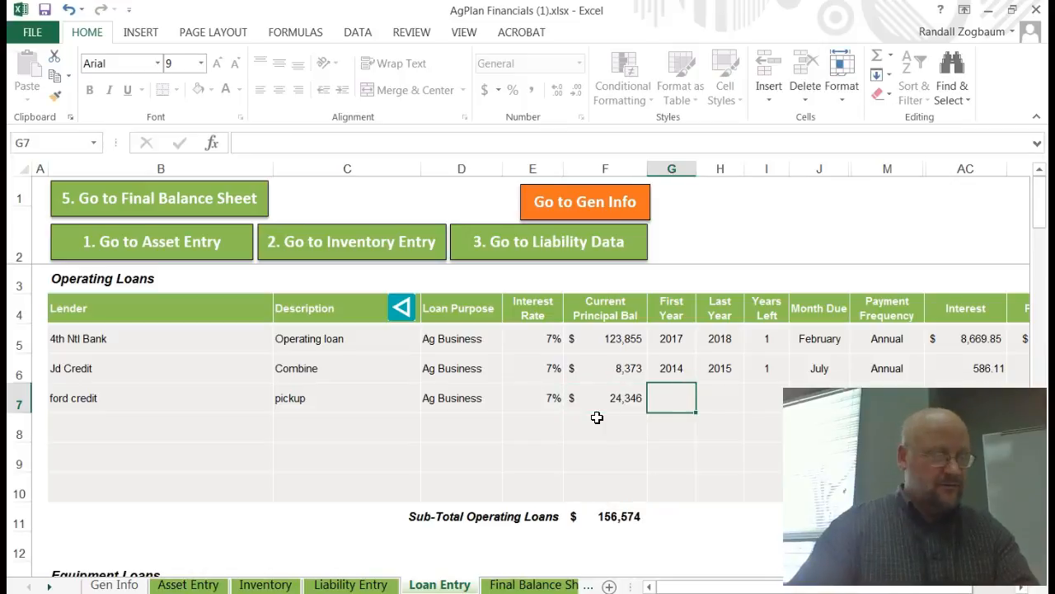
Step: Set the third loan's first year to 2016 and its month due to March
{"action": "type", "text": "2016"}
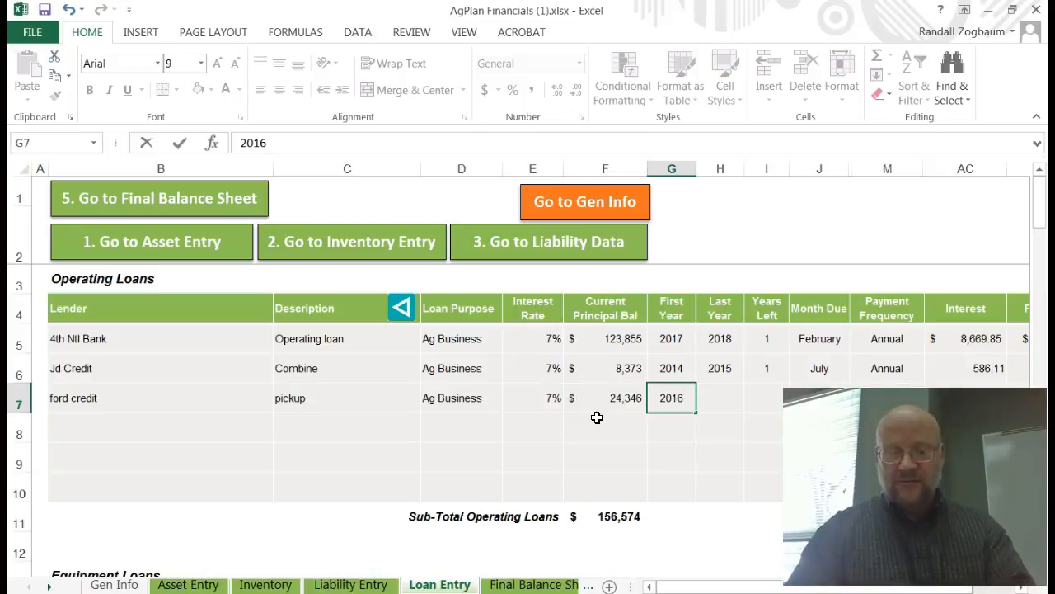
{"action": "key", "text": "Tab"}
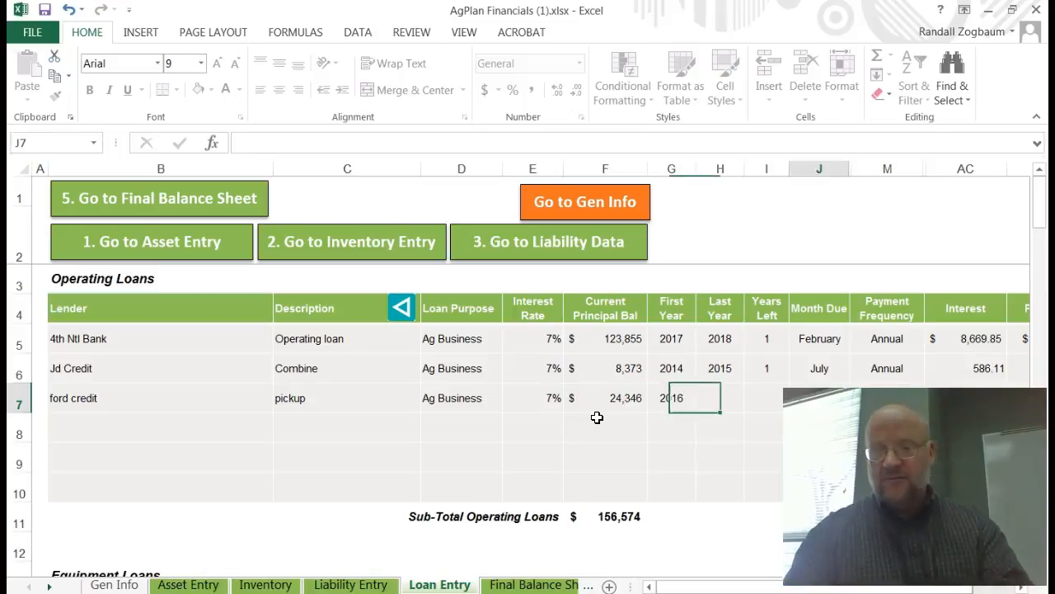
{"action": "left_click", "coordinate": [841, 394]}
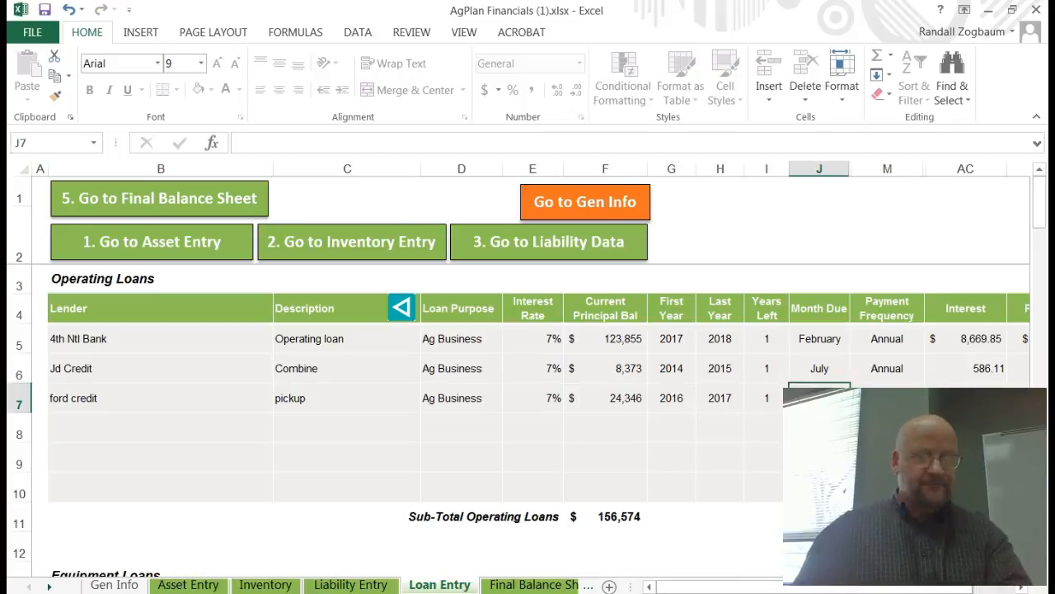
{"action": "left_click", "coordinate": [859, 403]}
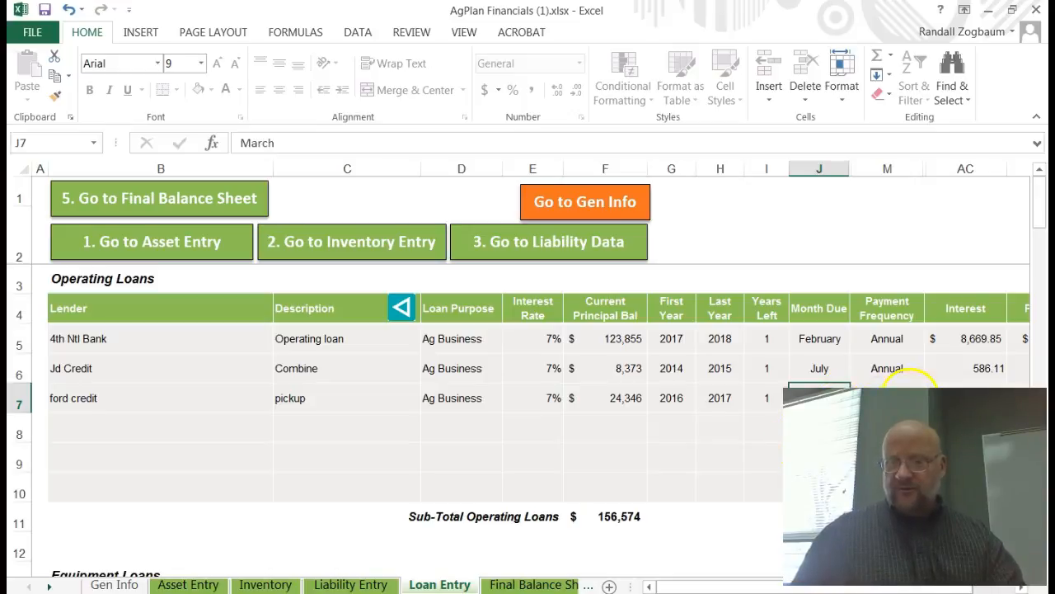
Step: Try to edit the third loan's payment frequency, dismissing the protection warning
{"action": "left_click", "coordinate": [908, 388]}
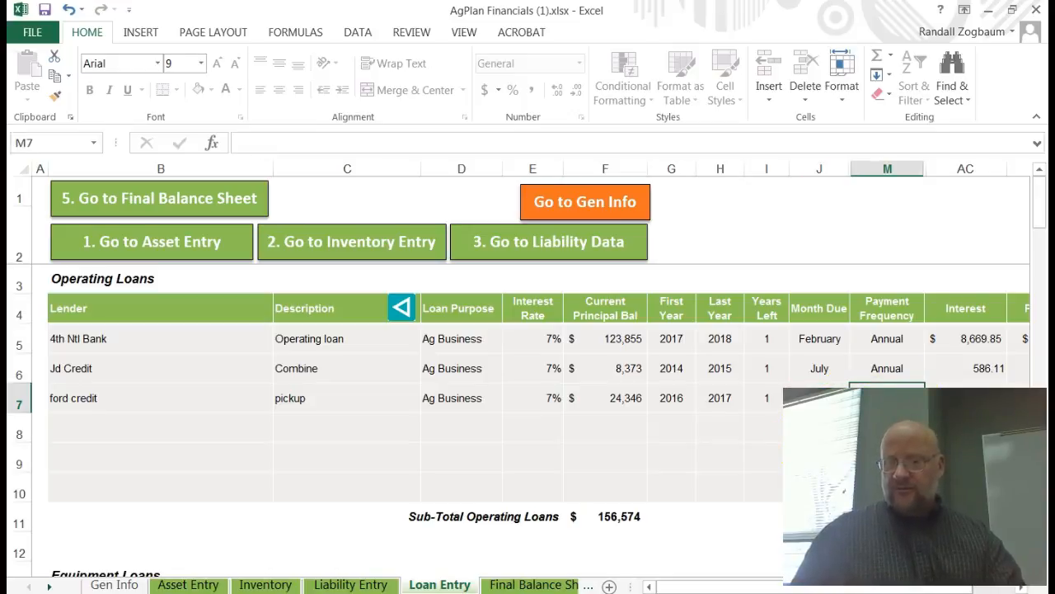
{"action": "key", "text": "a"}
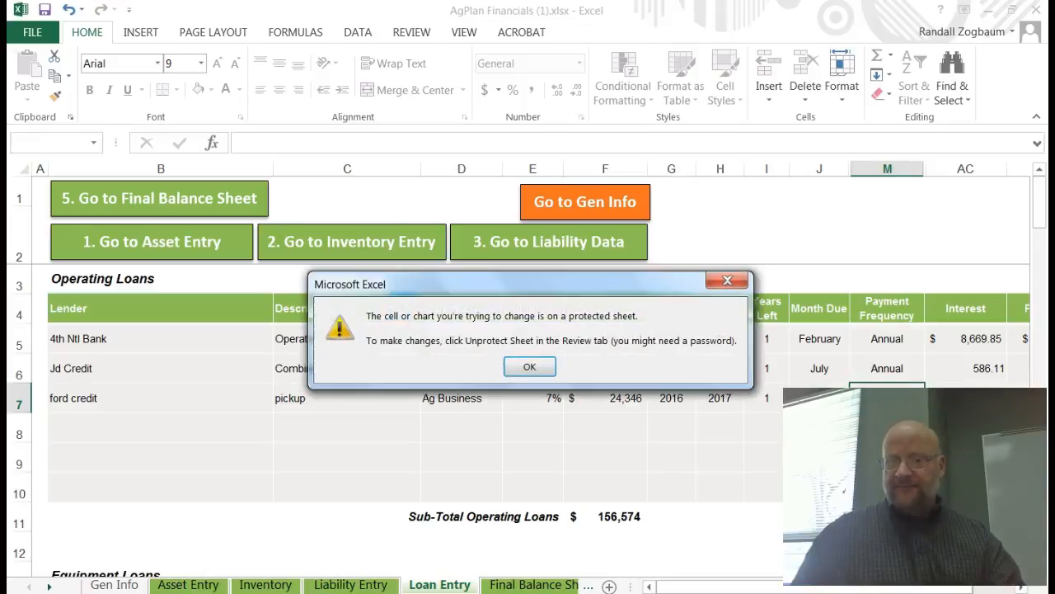
{"action": "left_click", "coordinate": [519, 365]}
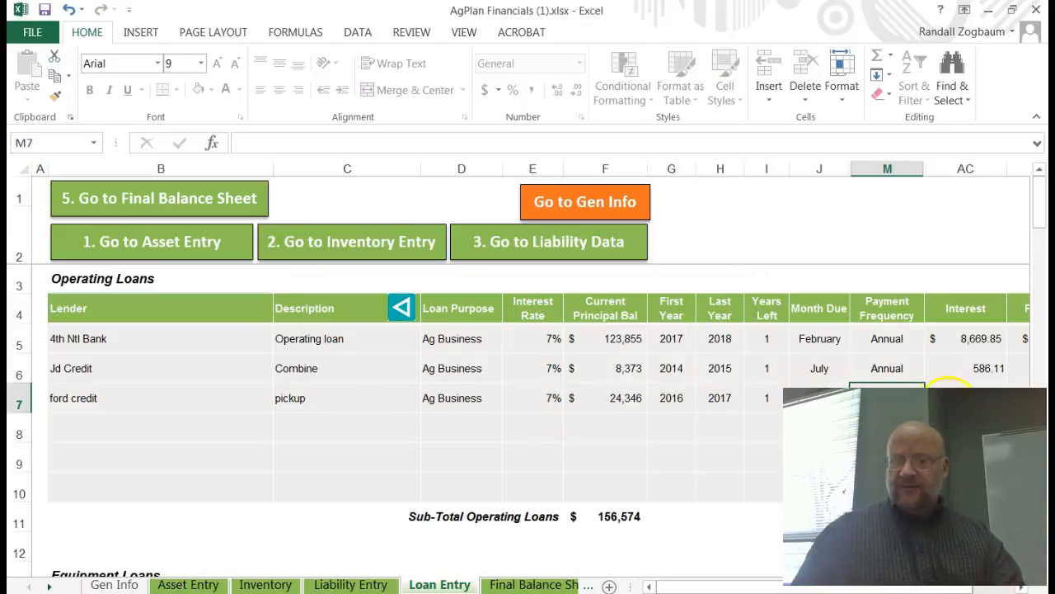
{"action": "left_click", "coordinate": [754, 439]}
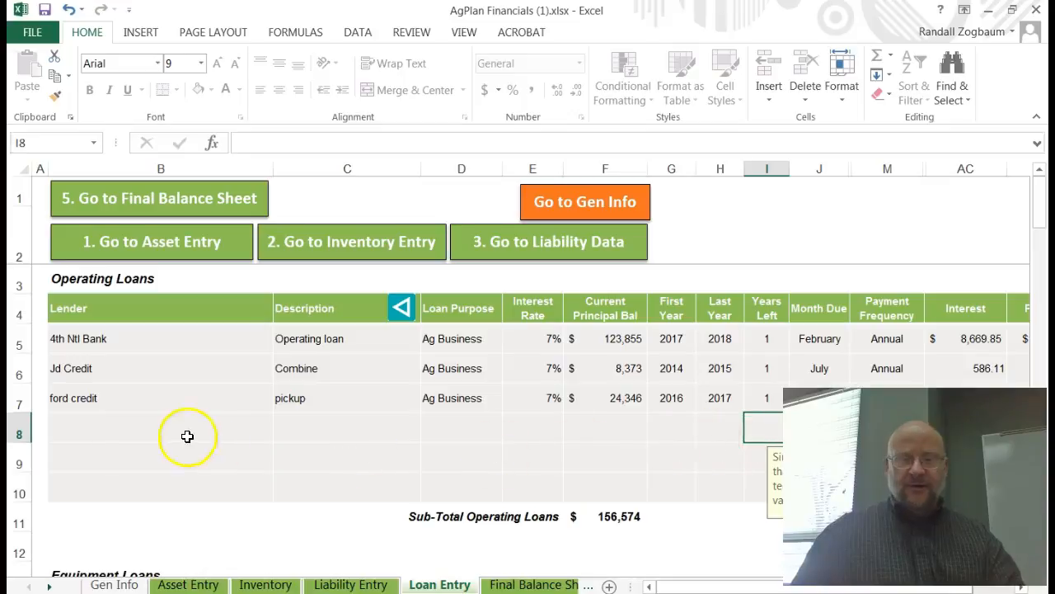
Step: Add a fourth loan with lender 4th Ntl Bank, description machinery and loan purpose Ag Business
{"action": "left_click", "coordinate": [103, 429]}
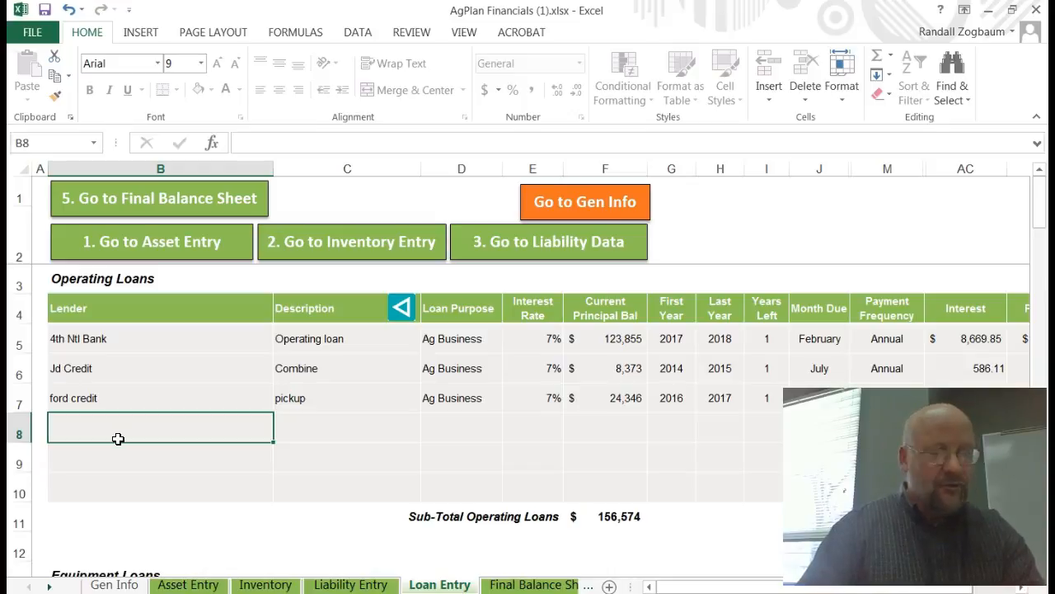
{"action": "type", "text": "4th"}
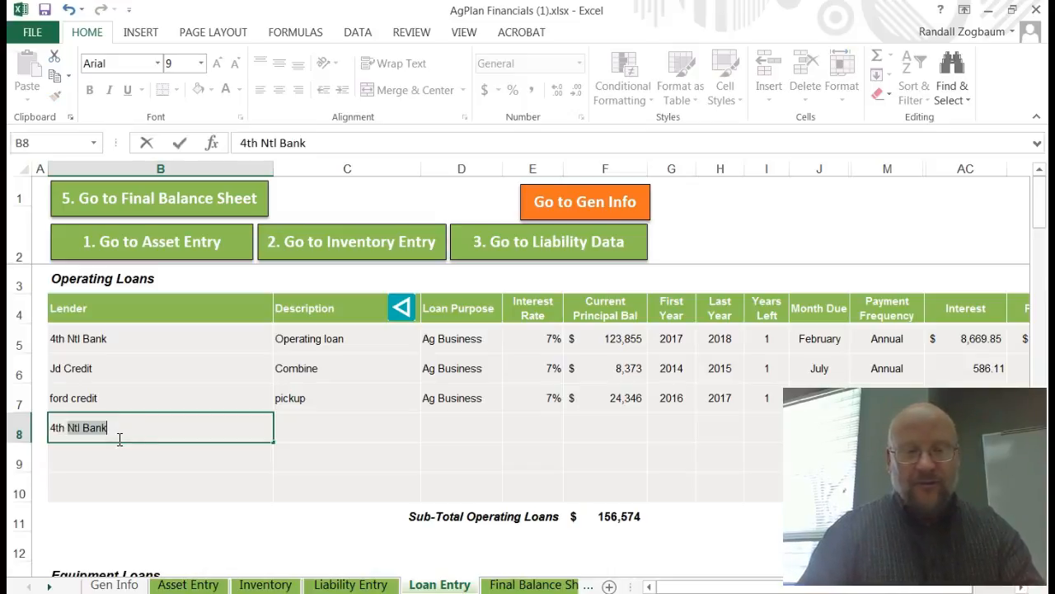
{"action": "key", "text": "Tab"}
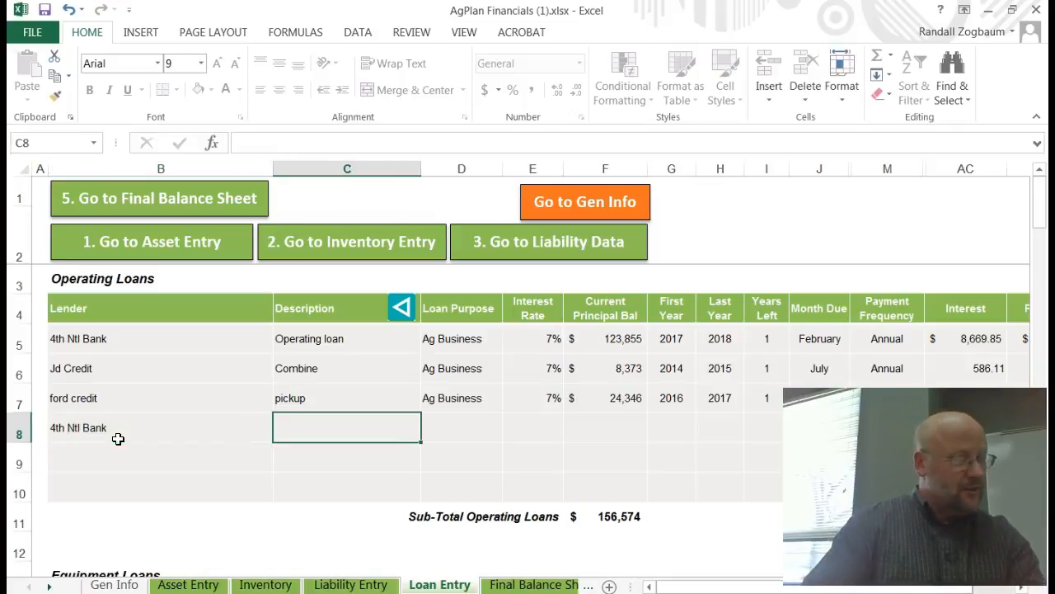
{"action": "type", "text": "machinery"}
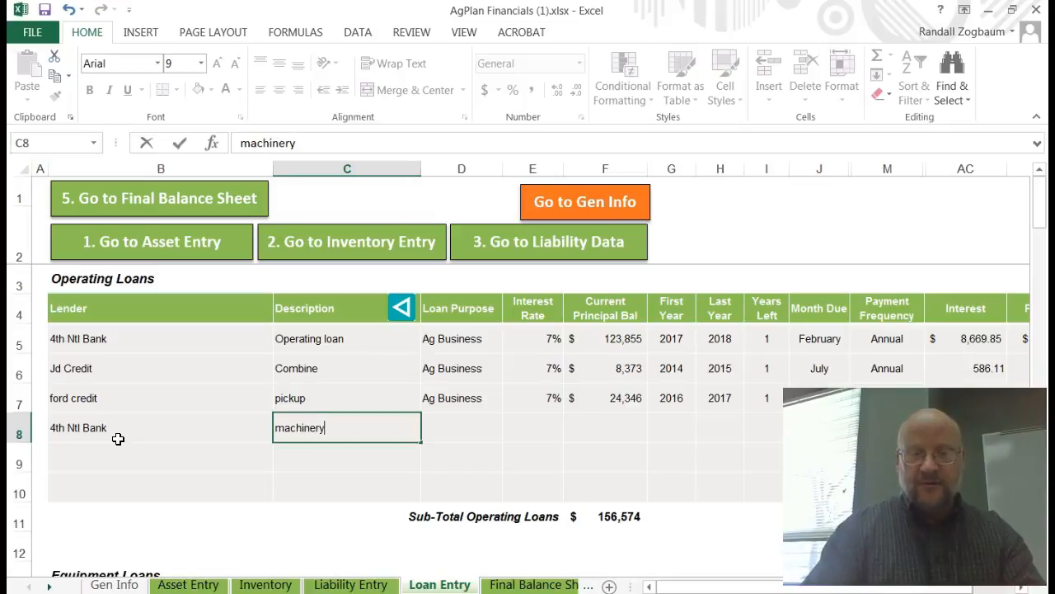
{"action": "key", "text": "Tab"}
{"action": "type", "text": "a"}
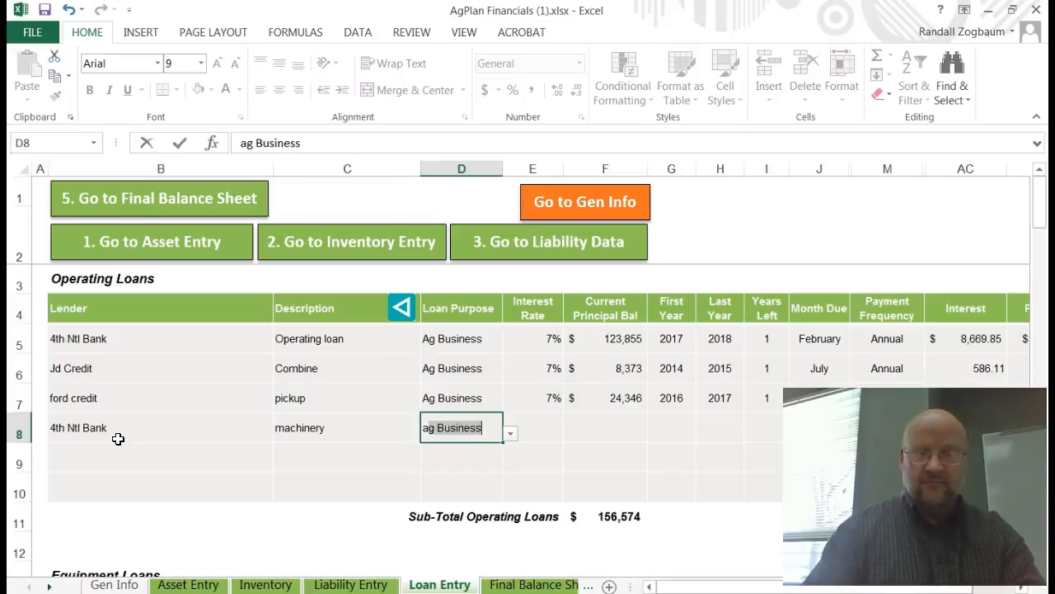
{"action": "key", "text": "Tab"}
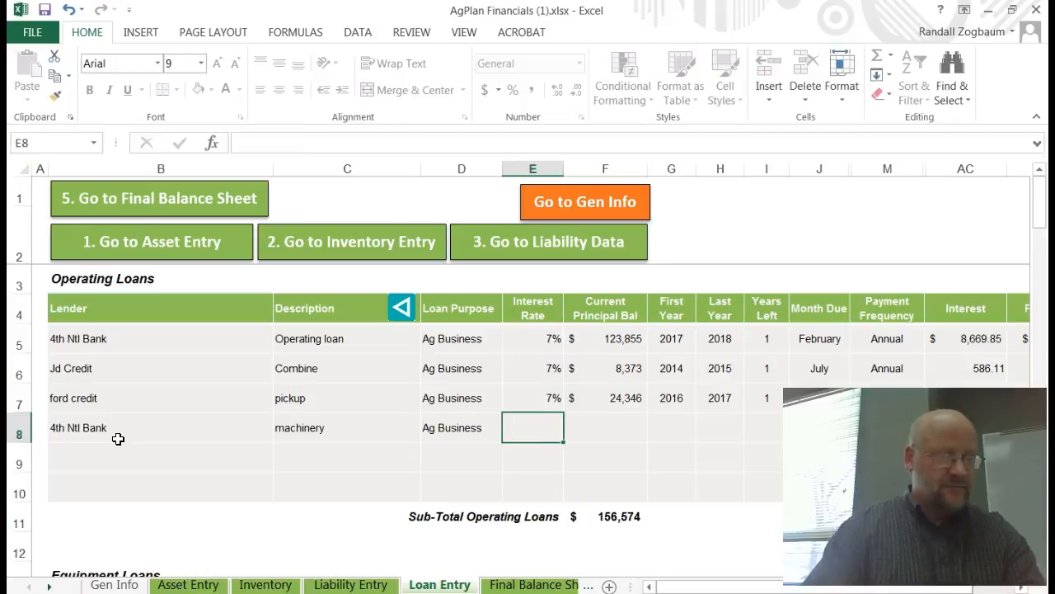
Step: Set the fourth loan's interest rate to 7% and its current principal balance to 86335
{"action": "type", "text": "7"}
{"action": "key", "text": "Tab"}
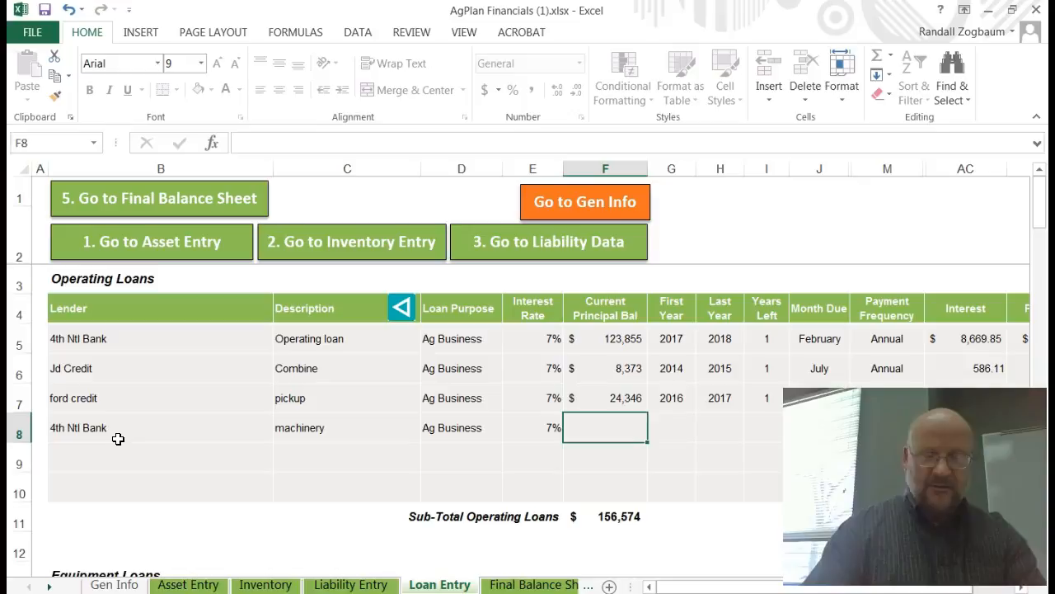
{"action": "type", "text": "863"}
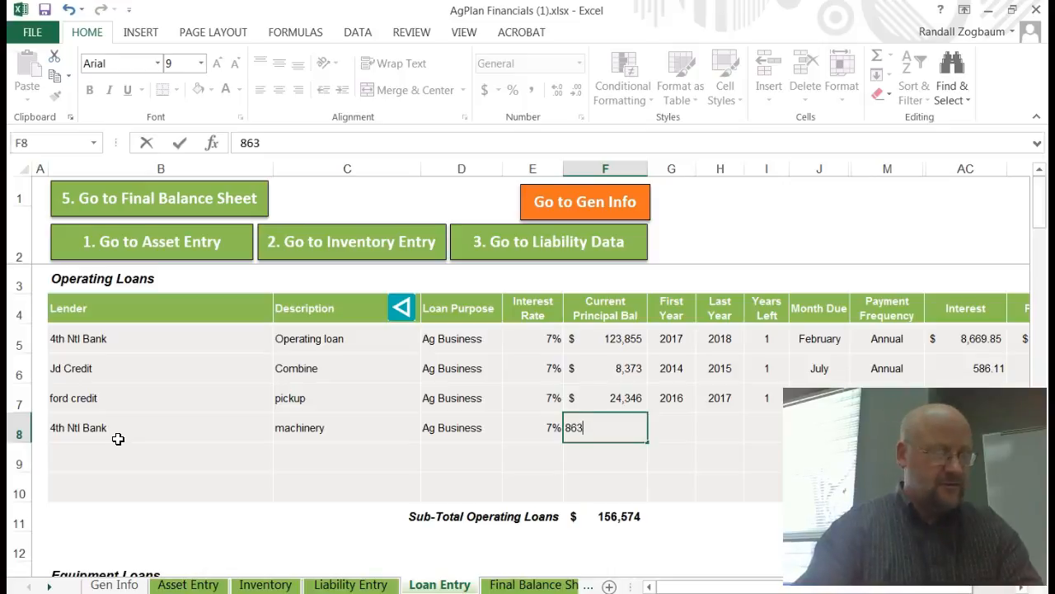
{"action": "type", "text": "35"}
{"action": "key", "text": "Tab"}
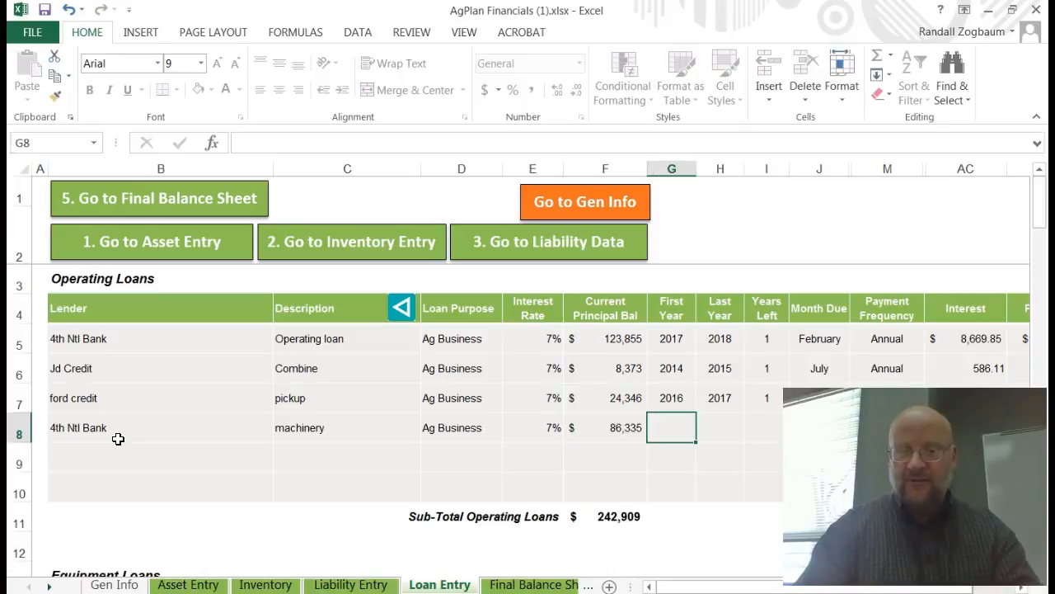
{"action": "key", "text": "Tab"}
{"action": "key", "text": "Tab"}
{"action": "key", "text": "Tab"}
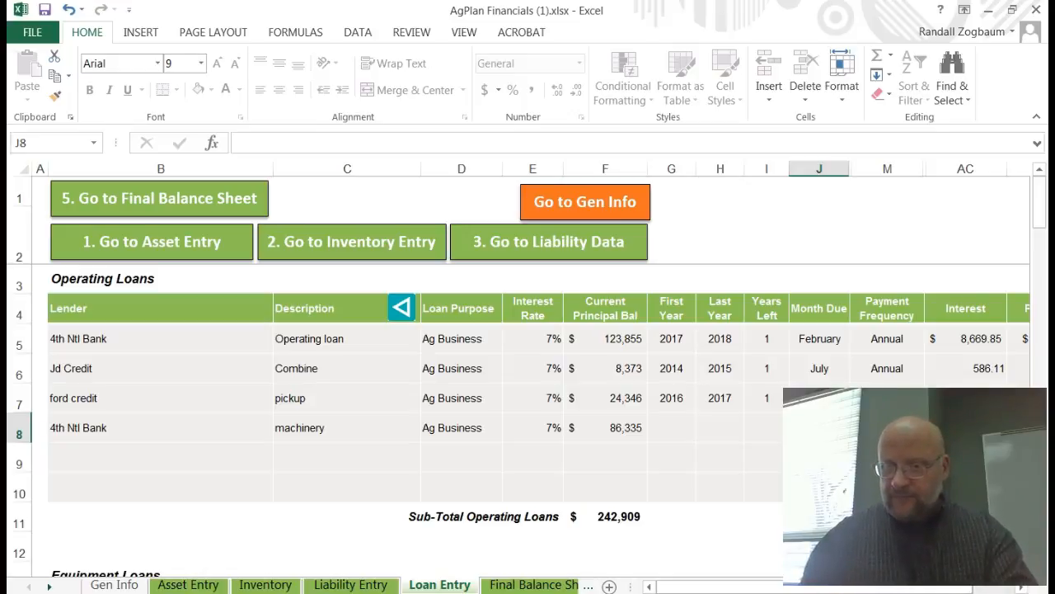
Step: Set the fourth loan's month due to February
{"action": "left_click_drag", "start_coordinate": [1040, 216], "coordinate": [1043, 243]}
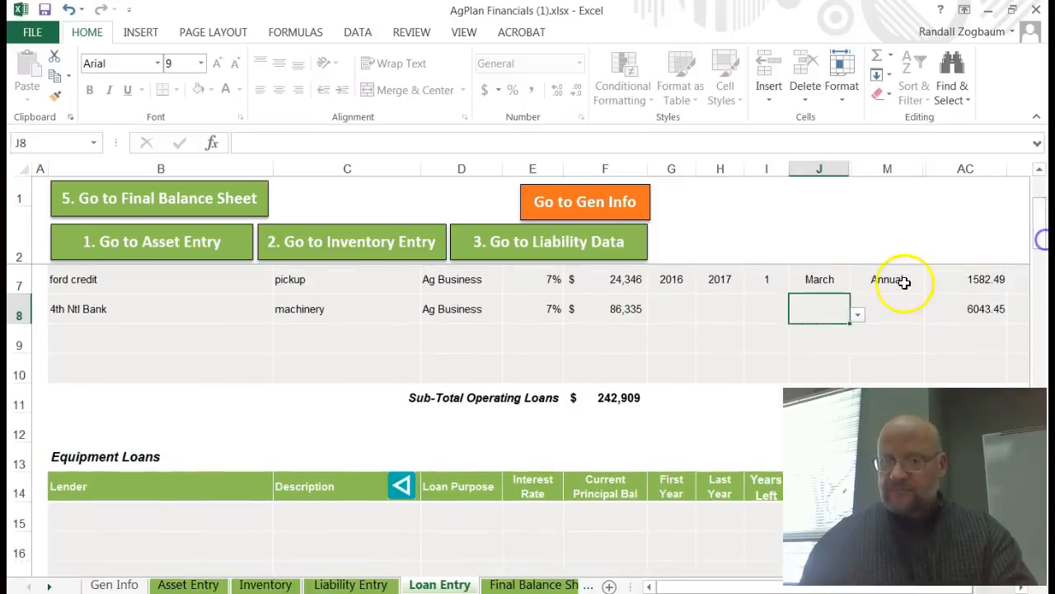
{"action": "left_click", "coordinate": [858, 314]}
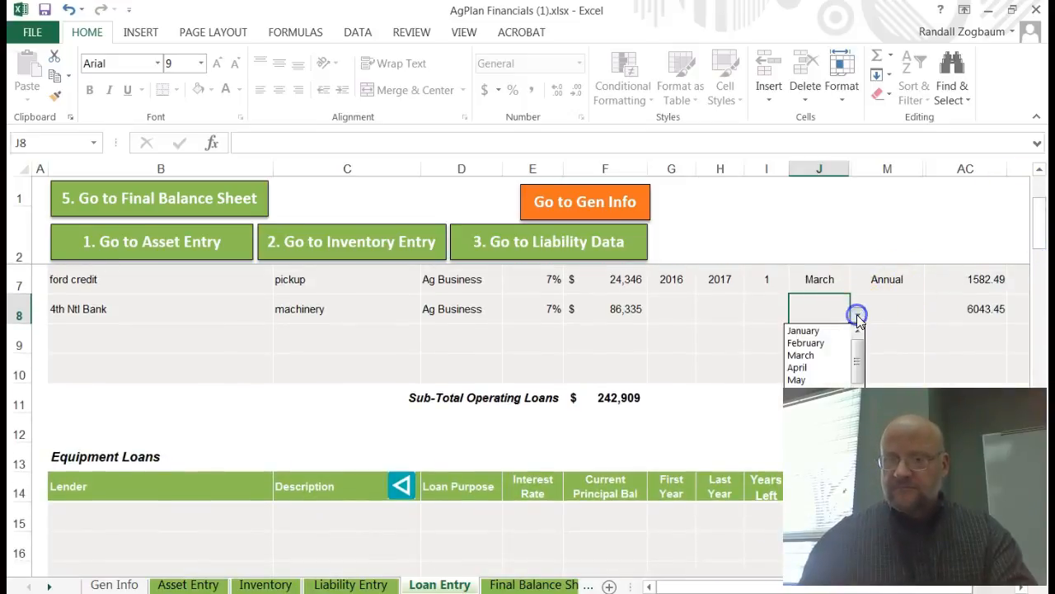
{"action": "left_click", "coordinate": [809, 344]}
Step: Confirm February as the fourth loan's month due and try to change its payment frequency, dismissing the protection warning
{"action": "left_click", "coordinate": [915, 320]}
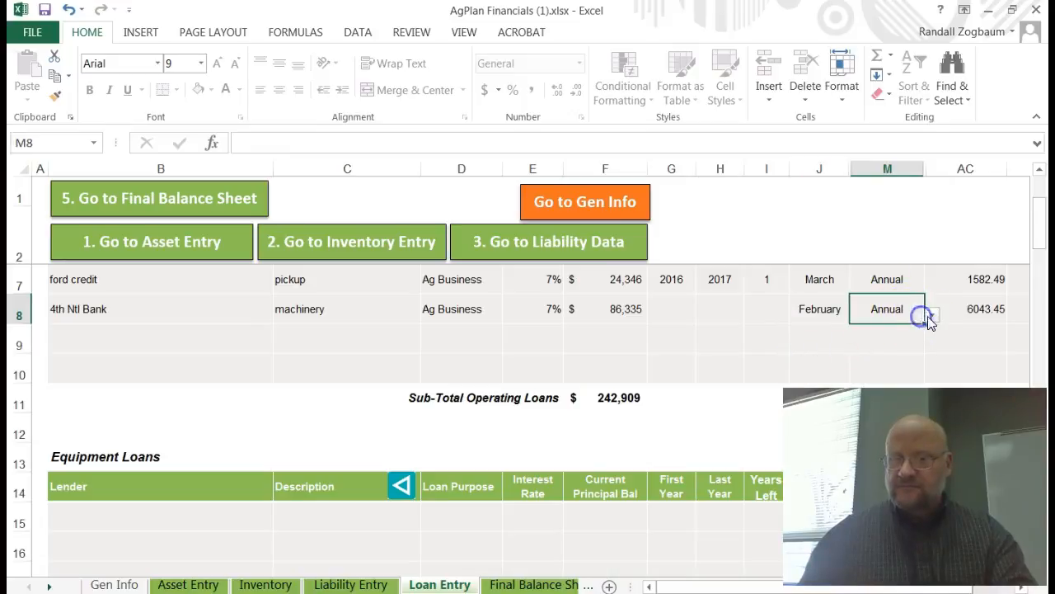
{"action": "left_click", "coordinate": [933, 315]}
{"action": "left_click", "coordinate": [891, 331]}
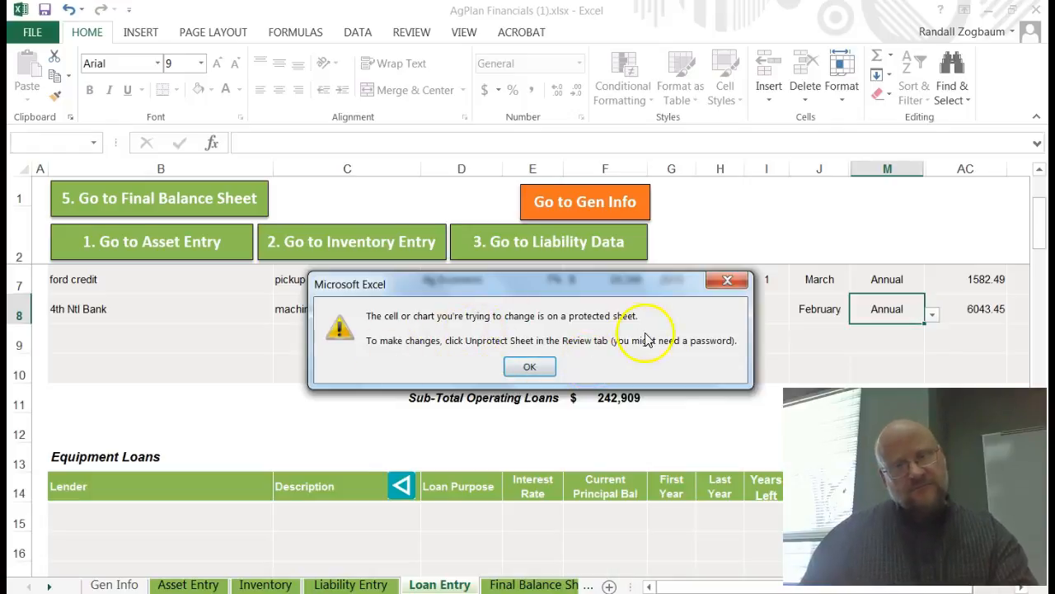
{"action": "left_click", "coordinate": [528, 370]}
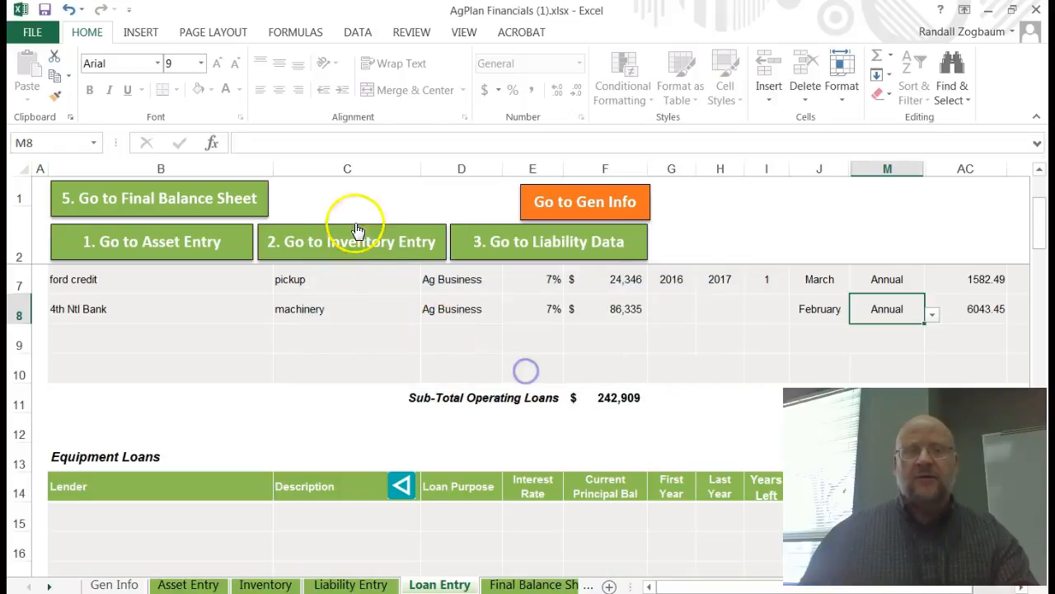
Step: Try to unprotect the Loan Entry sheet without entering a password, dismissing the error message
{"action": "left_click", "coordinate": [411, 31]}
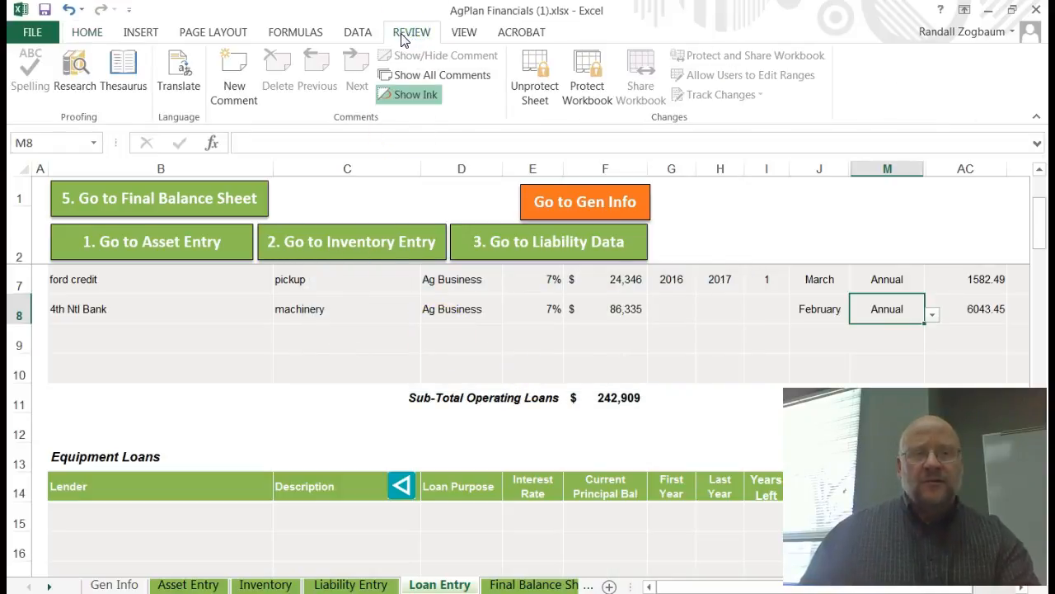
{"action": "left_click", "coordinate": [534, 85]}
{"action": "left_click", "coordinate": [530, 335]}
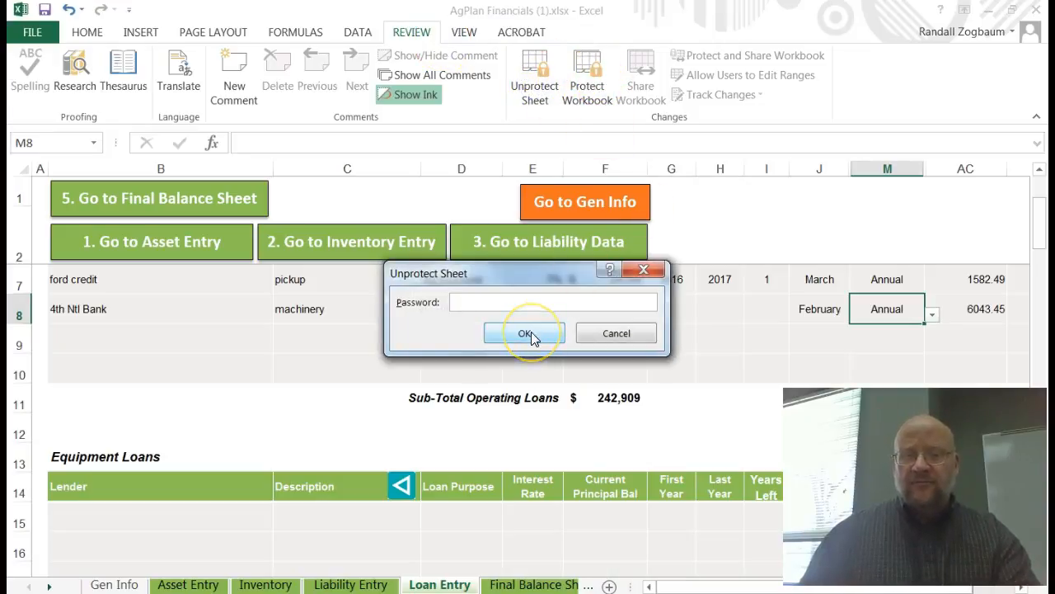
{"action": "left_click", "coordinate": [531, 333]}
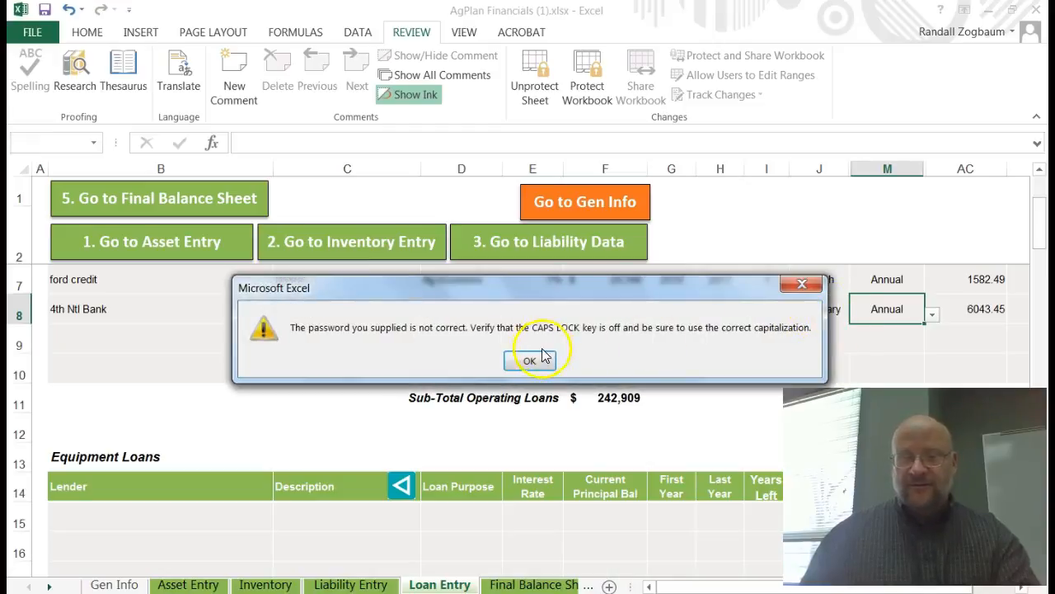
{"action": "left_click", "coordinate": [537, 355]}
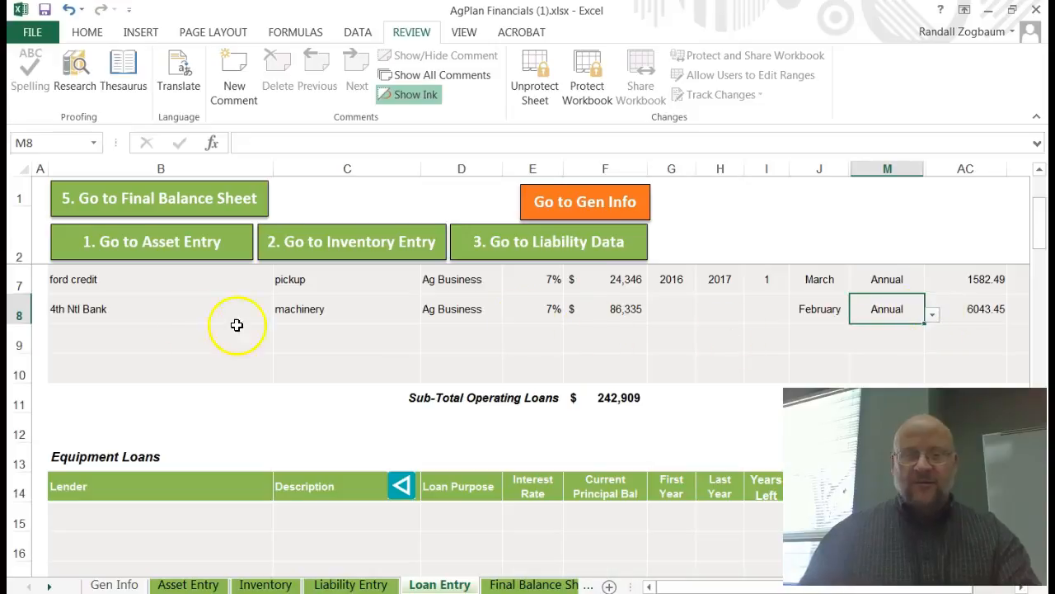
Step: Add a fifth operating loan with lender long term farm loan, description farm and loan purpose Ag Business
{"action": "left_click", "coordinate": [85, 330]}
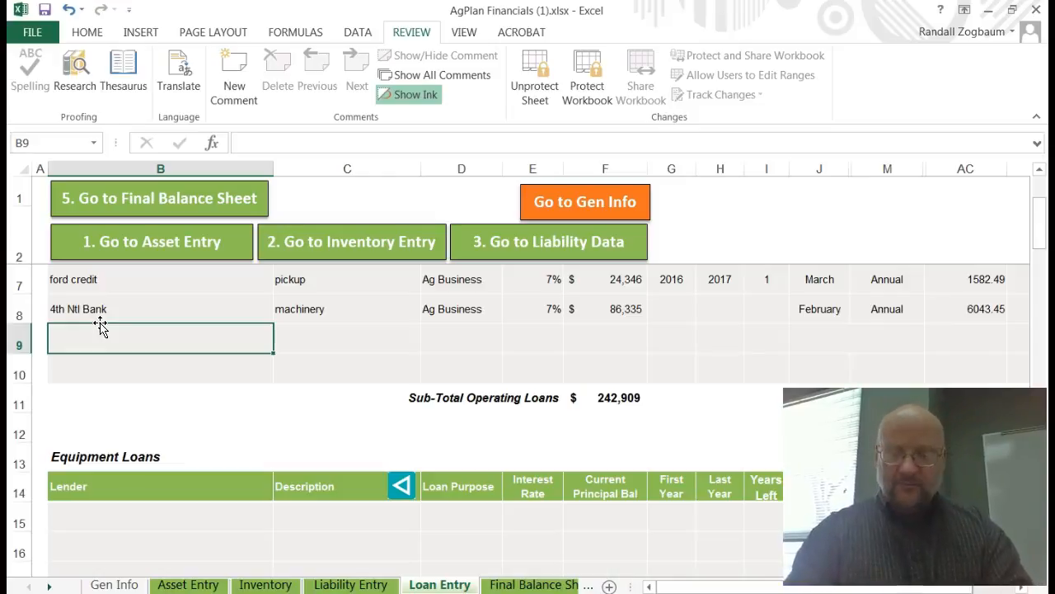
{"action": "type", "text": "long"}
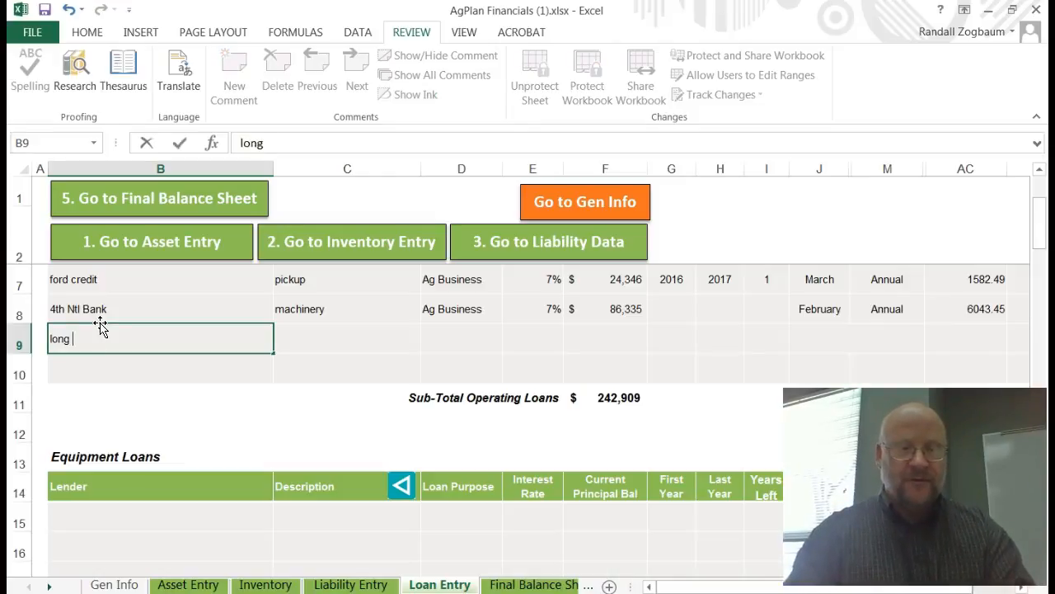
{"action": "type", "text": " term farm loan"}
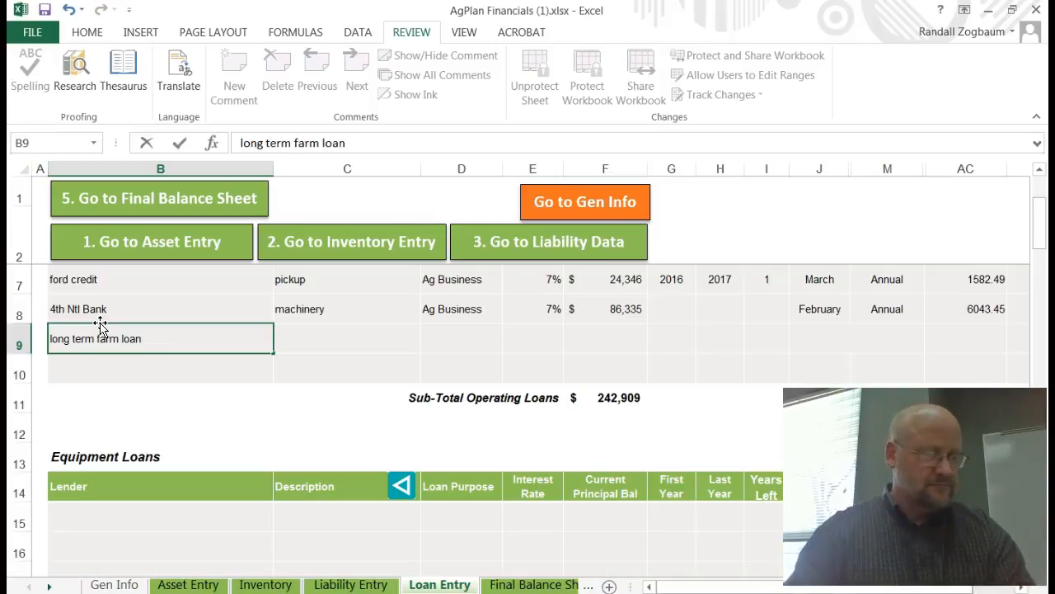
{"action": "key", "text": "Tab"}
{"action": "type", "text": "f"}
{"action": "key", "text": "Tab"}
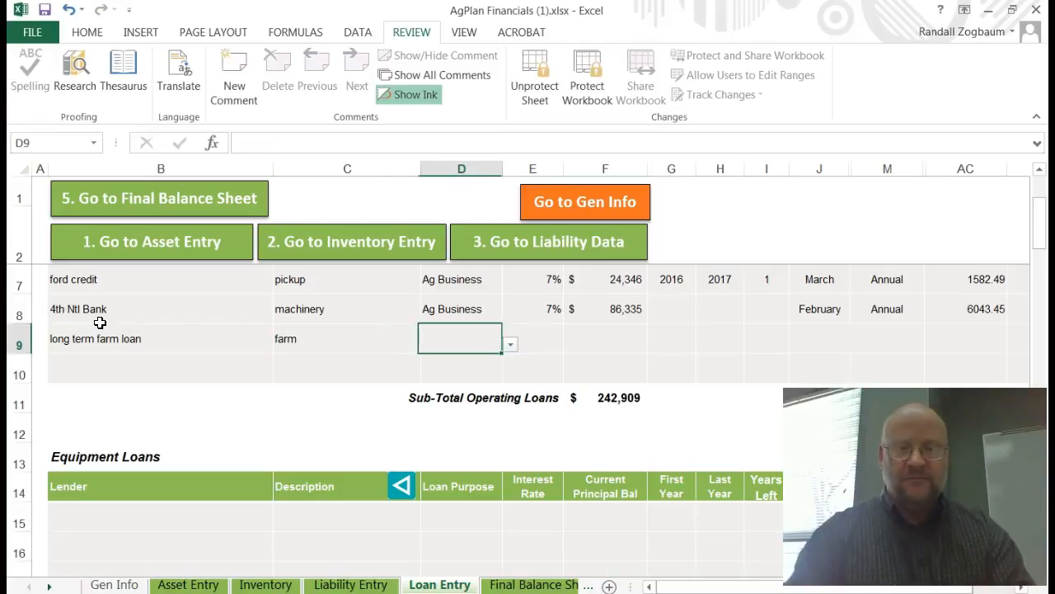
{"action": "type", "text": "ag"}
{"action": "key", "text": "Tab"}
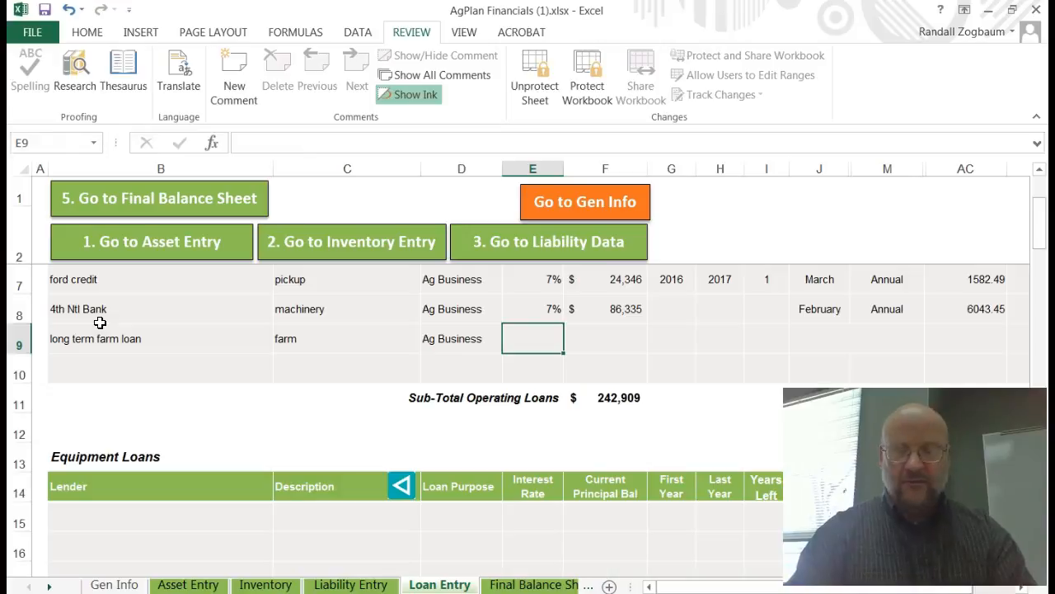
Step: Set the fifth loan's interest rate to 6% and its current principal balance to 141335
{"action": "type", "text": "6"}
{"action": "key", "text": "Tab"}
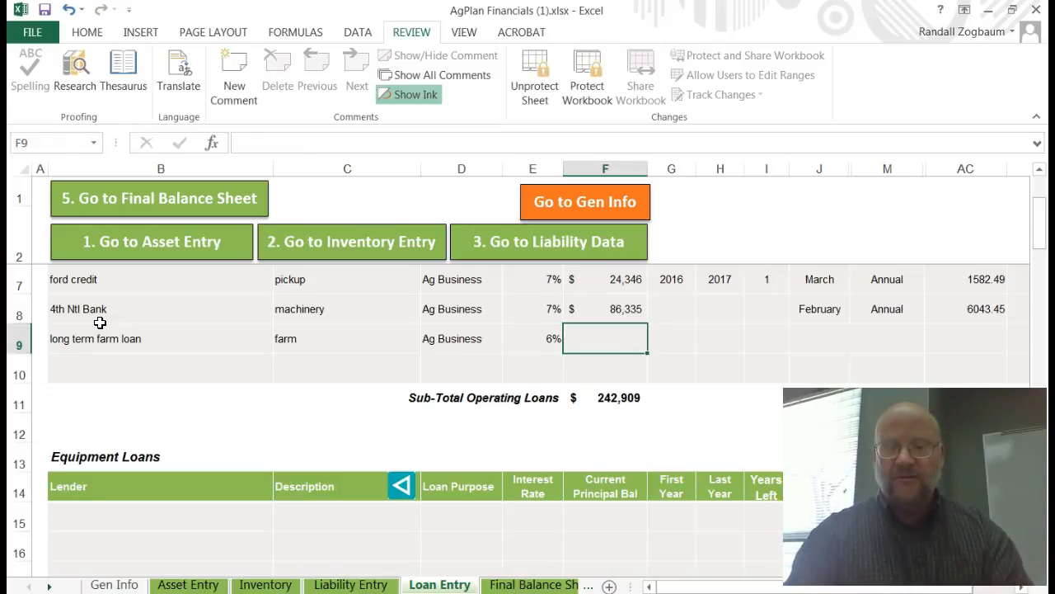
{"action": "type", "text": "141335"}
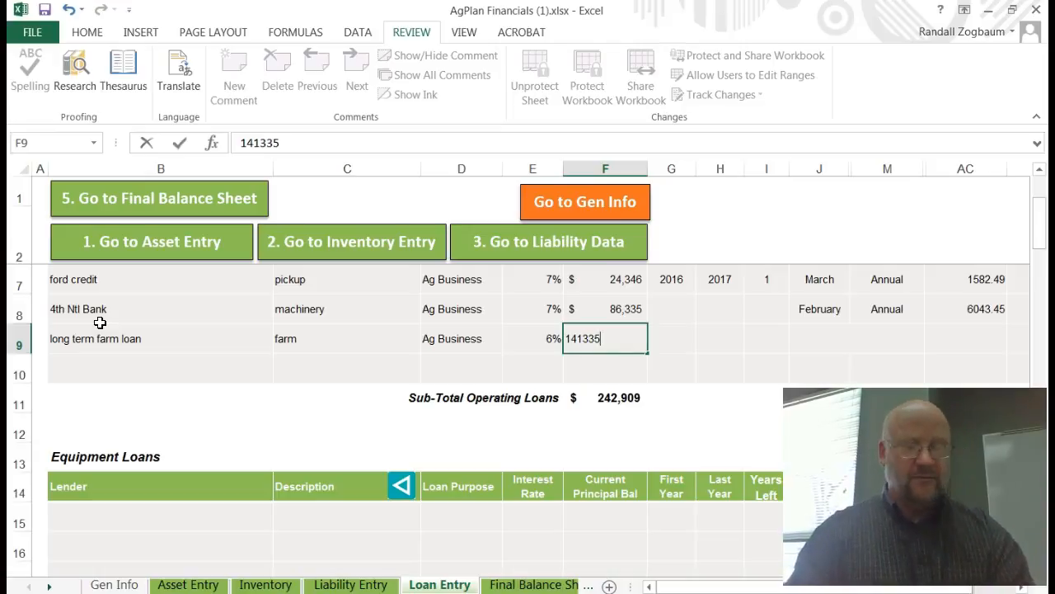
{"action": "key", "text": "Tab"}
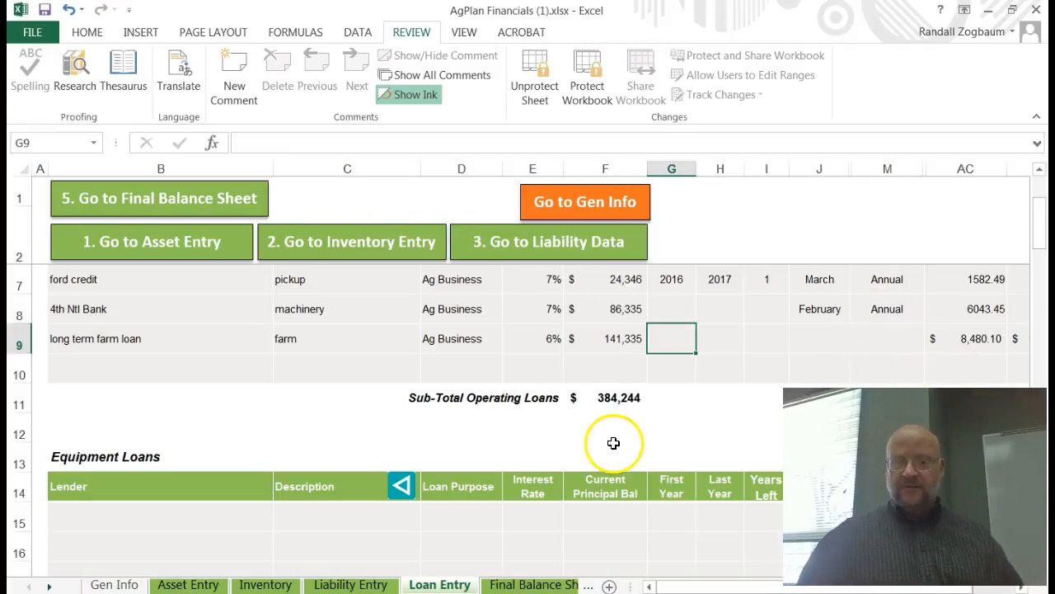
Step: Scroll through the loan categories on the Loan Entry sheet, from equipment loans to mortgage/personal real estate loans
{"action": "scroll", "coordinate": [618, 433], "scroll_direction": "down", "scroll_amount": 2}
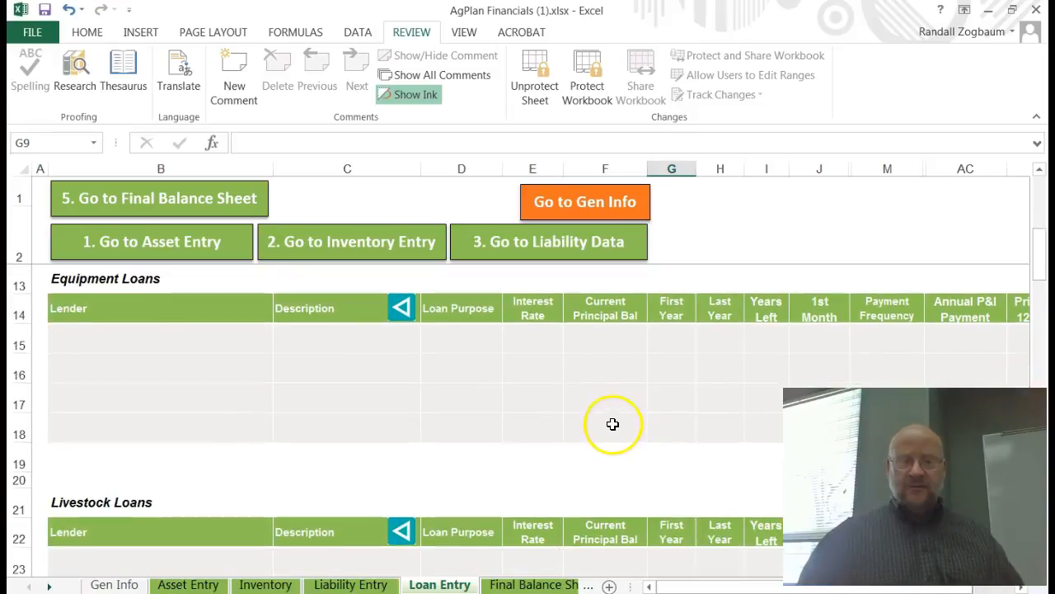
{"action": "scroll", "coordinate": [610, 422], "scroll_direction": "down", "scroll_amount": 6}
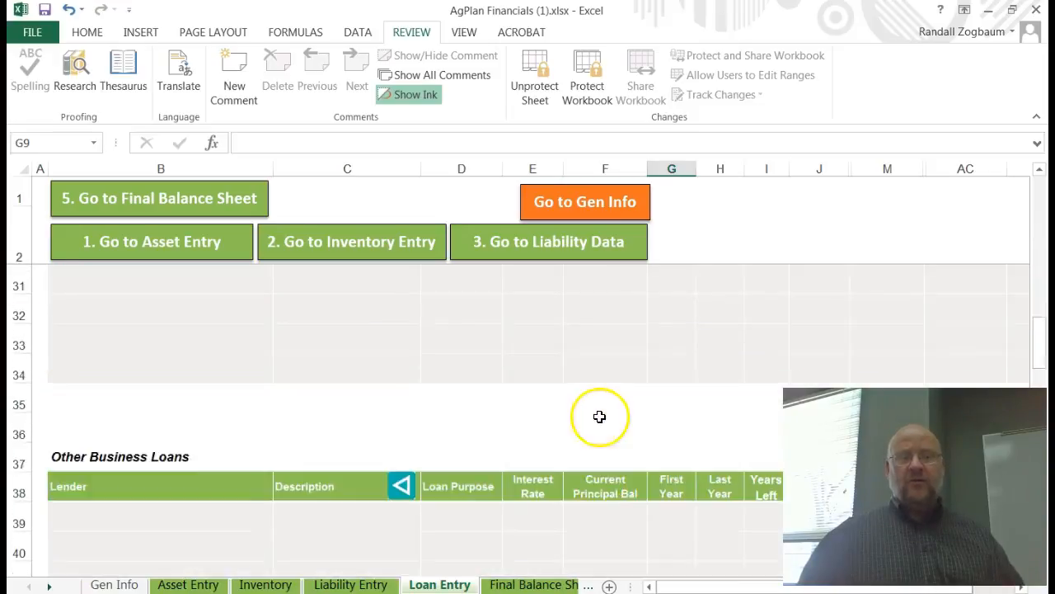
{"action": "scroll", "coordinate": [599, 416], "scroll_direction": "down", "scroll_amount": 4}
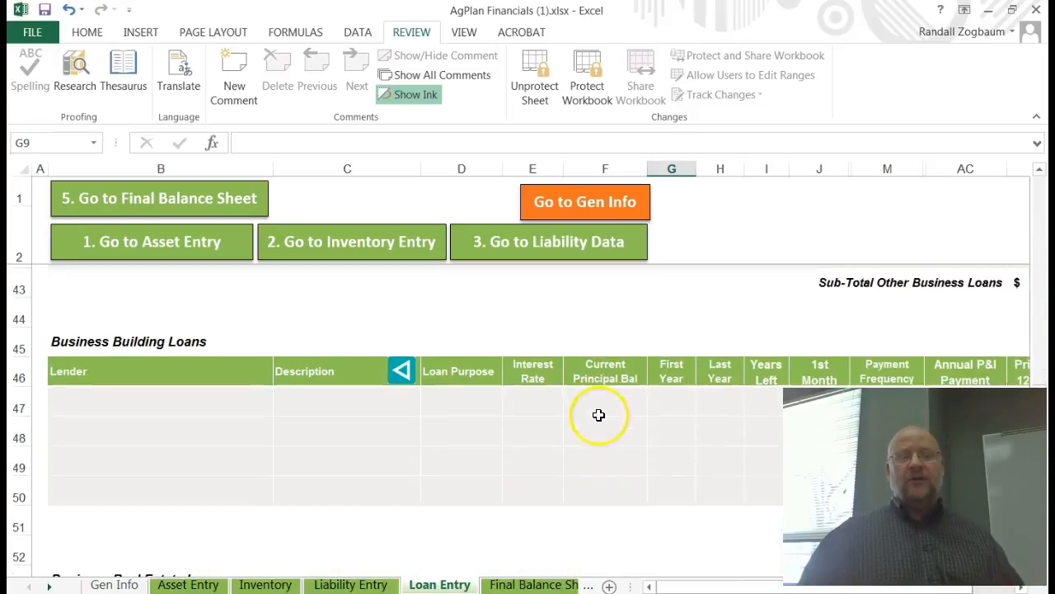
{"action": "scroll", "coordinate": [594, 412], "scroll_direction": "down", "scroll_amount": 3}
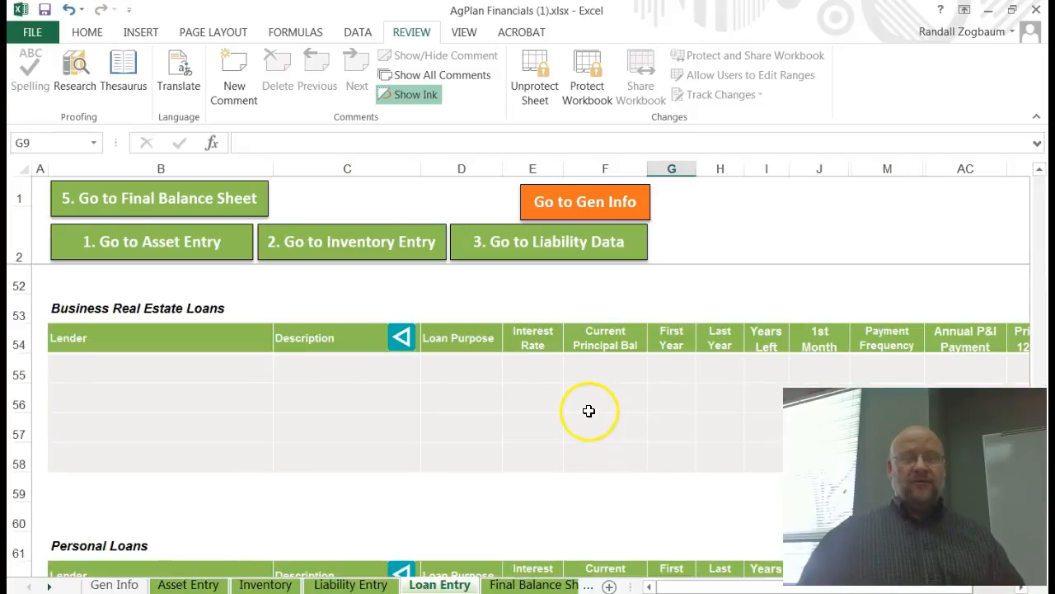
{"action": "scroll", "coordinate": [589, 410], "scroll_direction": "down", "scroll_amount": 5}
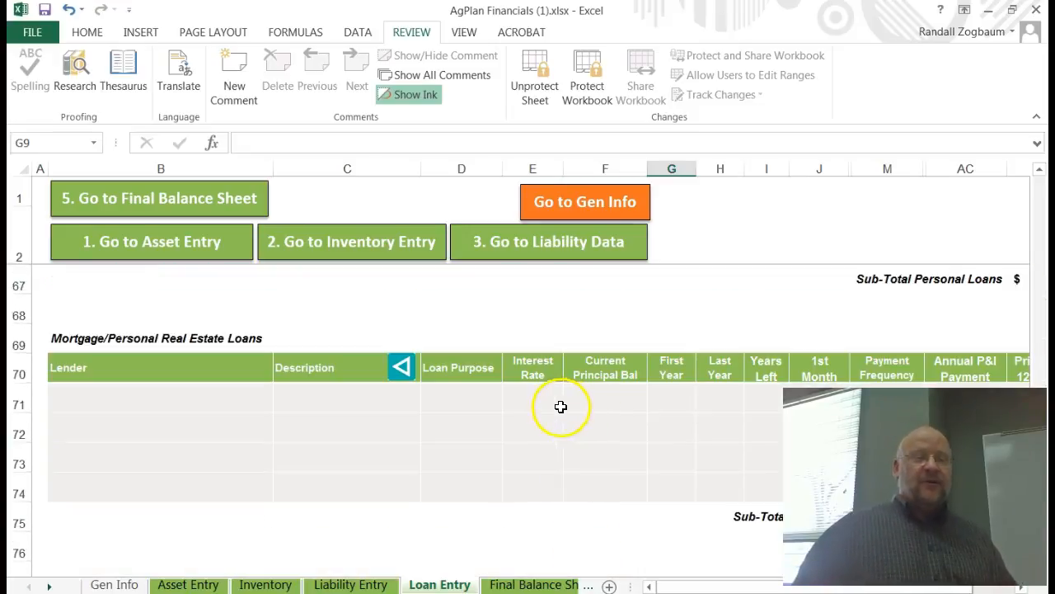
{"action": "scroll", "coordinate": [560, 407], "scroll_direction": "down", "scroll_amount": 3}
{"action": "scroll", "coordinate": [540, 410], "scroll_direction": "up", "scroll_amount": 12}
{"action": "scroll", "coordinate": [531, 427], "scroll_direction": "up", "scroll_amount": 12}
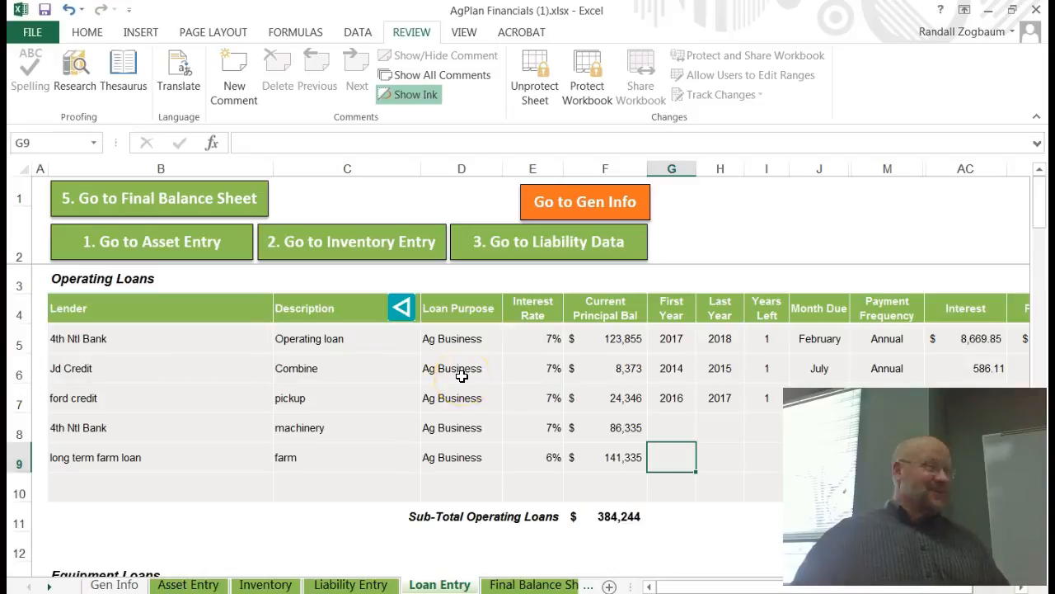
{"action": "scroll", "coordinate": [460, 376], "scroll_direction": "down", "scroll_amount": 2}
{"action": "scroll", "coordinate": [441, 380], "scroll_direction": "down", "scroll_amount": 1}
{"action": "scroll", "coordinate": [441, 380], "scroll_direction": "down", "scroll_amount": 1}
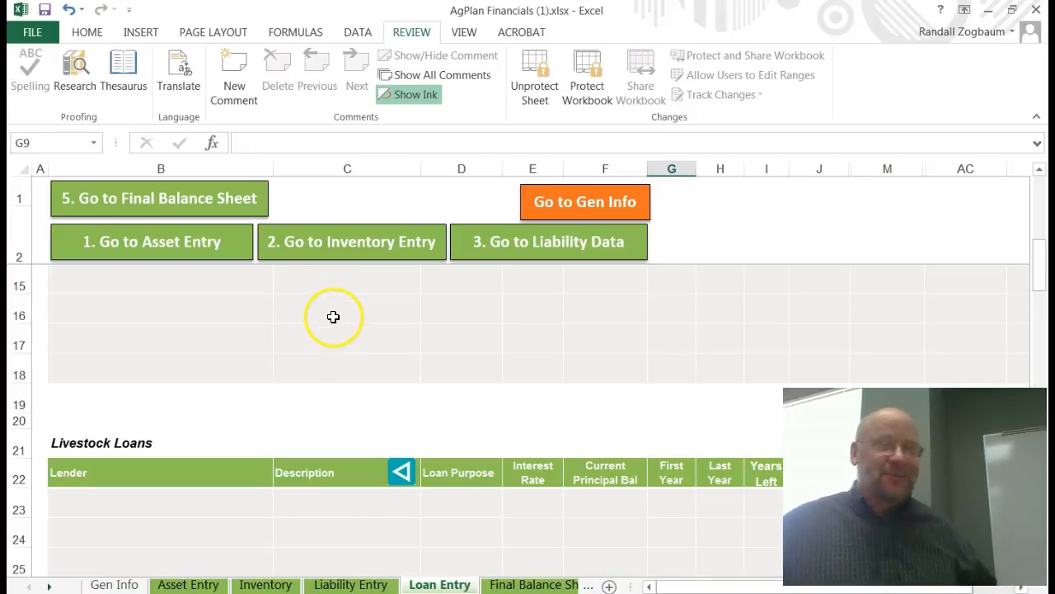
{"action": "scroll", "coordinate": [332, 318], "scroll_direction": "down", "scroll_amount": 1}
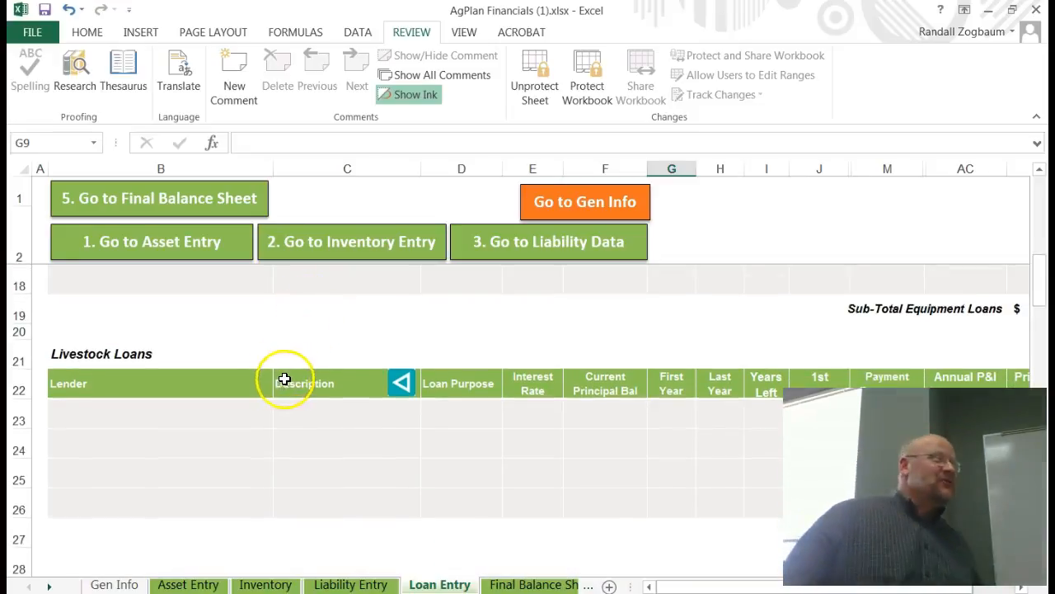
{"action": "scroll", "coordinate": [278, 377], "scroll_direction": "down", "scroll_amount": 1}
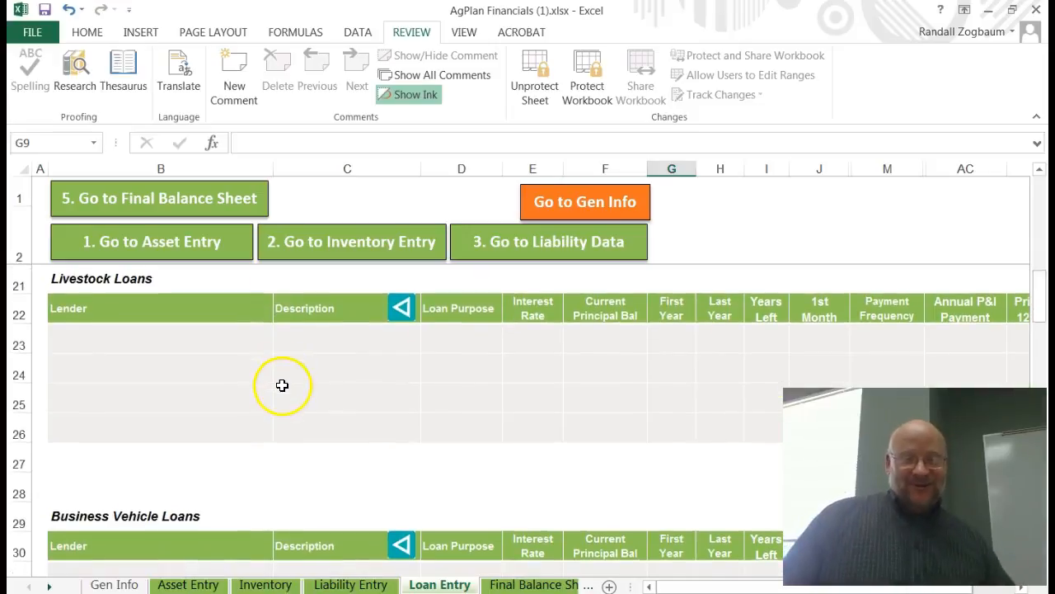
{"action": "scroll", "coordinate": [283, 391], "scroll_direction": "down", "scroll_amount": 2}
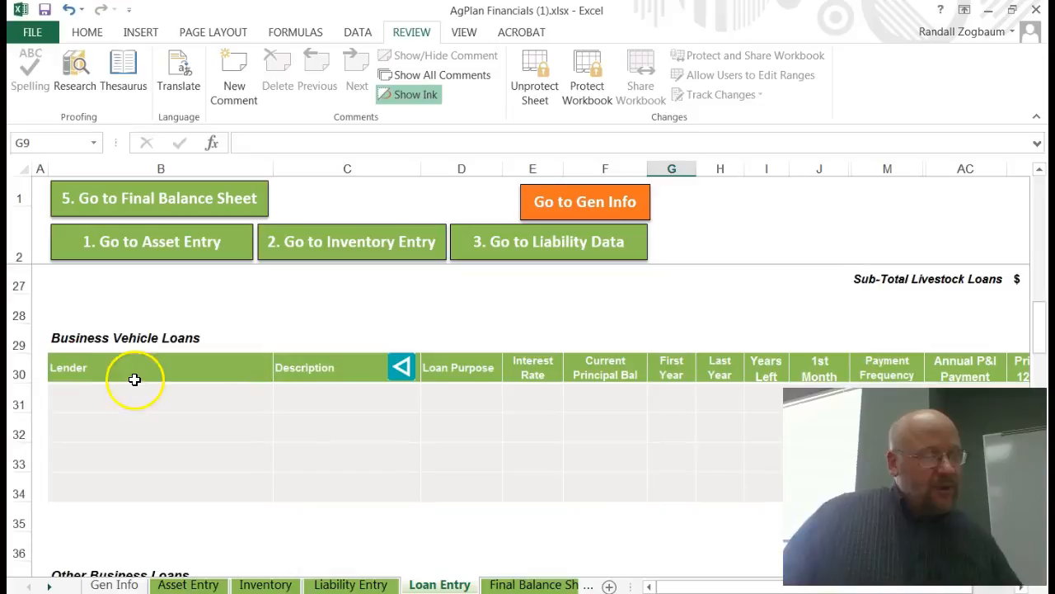
{"action": "scroll", "coordinate": [195, 379], "scroll_direction": "down", "scroll_amount": 2}
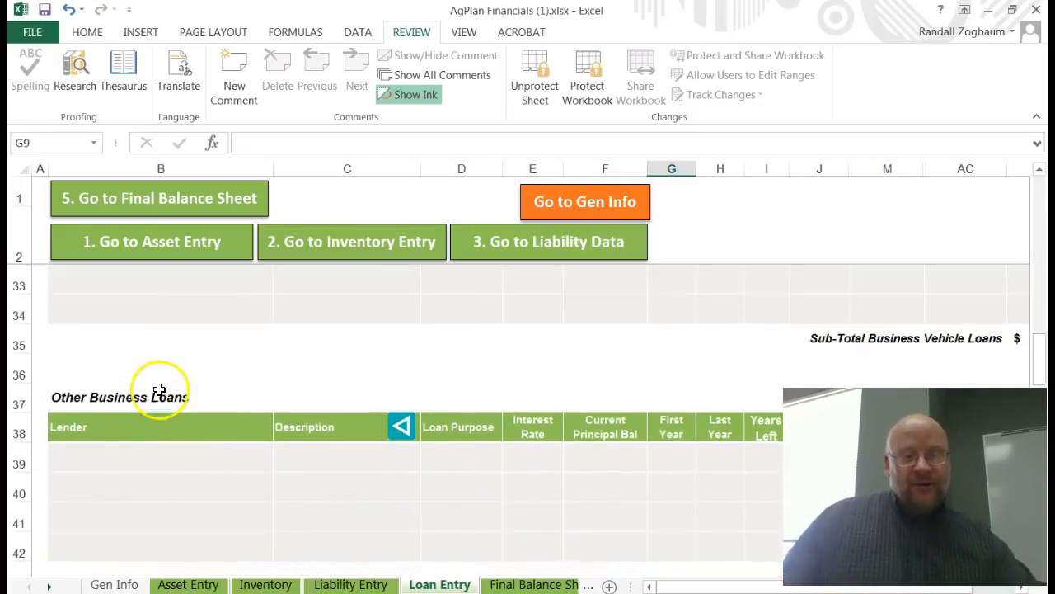
{"action": "scroll", "coordinate": [157, 451], "scroll_direction": "down", "scroll_amount": 3}
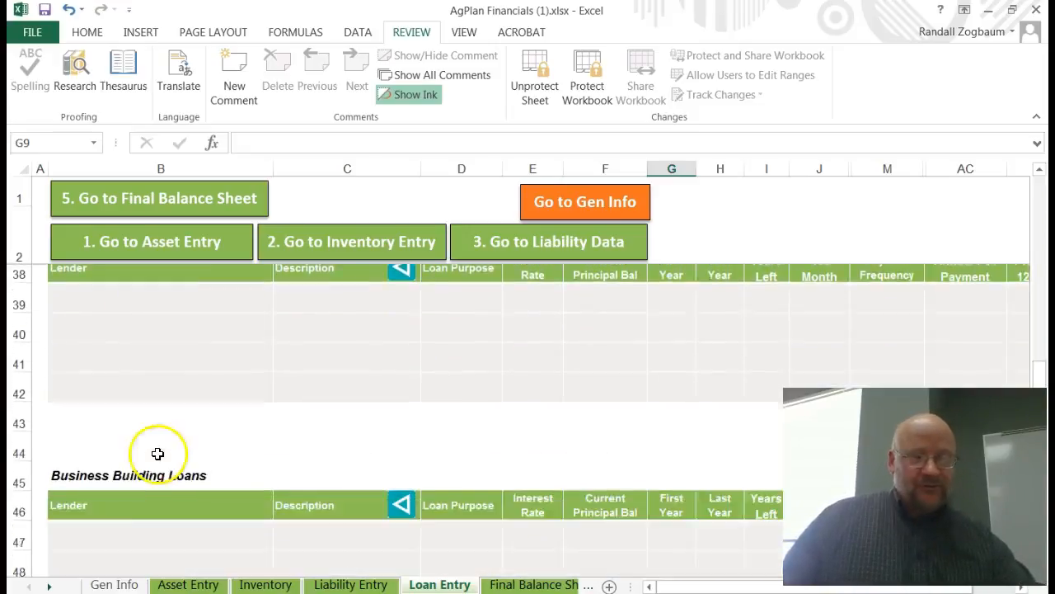
{"action": "scroll", "coordinate": [141, 432], "scroll_direction": "down", "scroll_amount": 3}
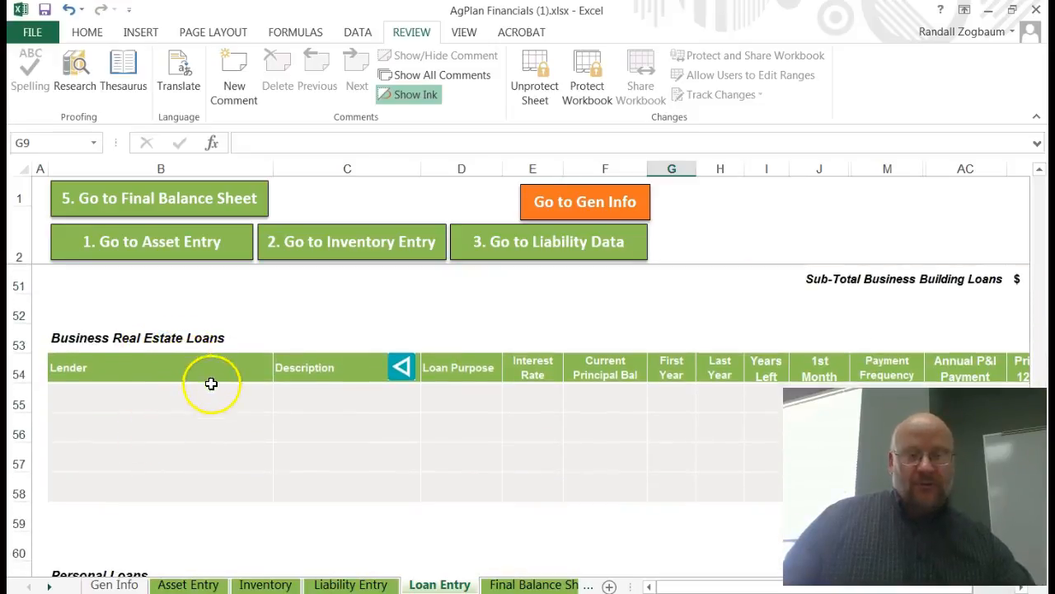
{"action": "scroll", "coordinate": [210, 388], "scroll_direction": "down", "scroll_amount": 2}
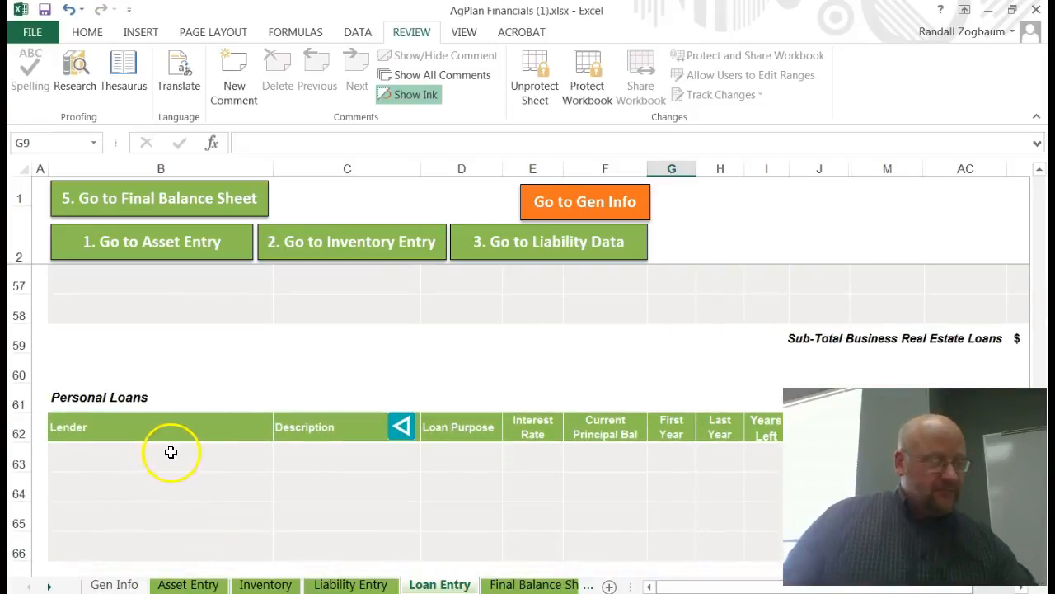
{"action": "scroll", "coordinate": [177, 449], "scroll_direction": "down", "scroll_amount": 2}
{"action": "scroll", "coordinate": [187, 445], "scroll_direction": "down", "scroll_amount": 1}
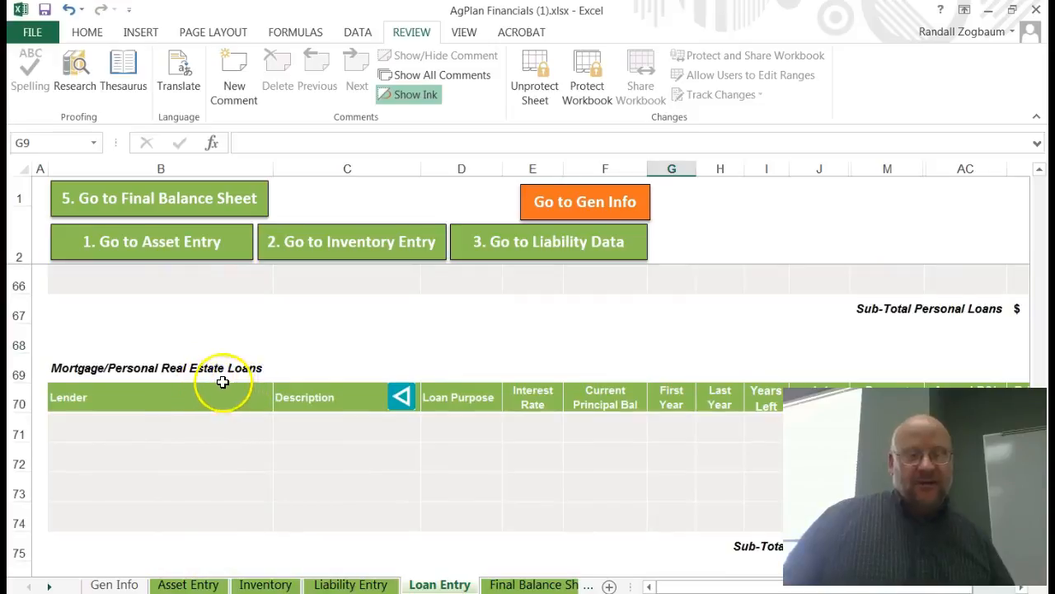
{"action": "scroll", "coordinate": [197, 434], "scroll_direction": "down", "scroll_amount": 2}
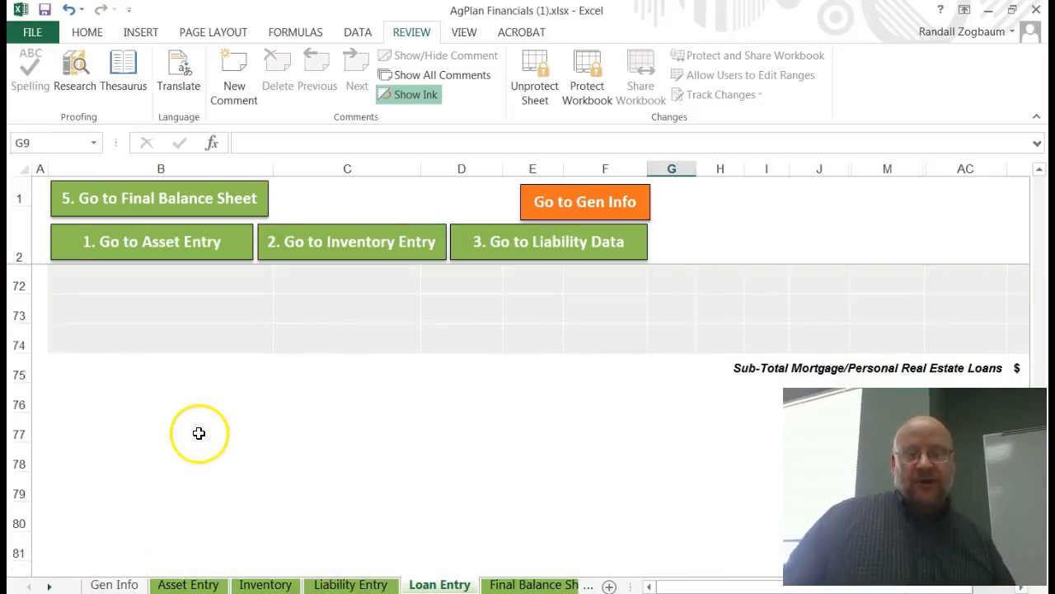
{"action": "scroll", "coordinate": [210, 431], "scroll_direction": "up", "scroll_amount": 2}
{"action": "scroll", "coordinate": [243, 437], "scroll_direction": "up", "scroll_amount": 8}
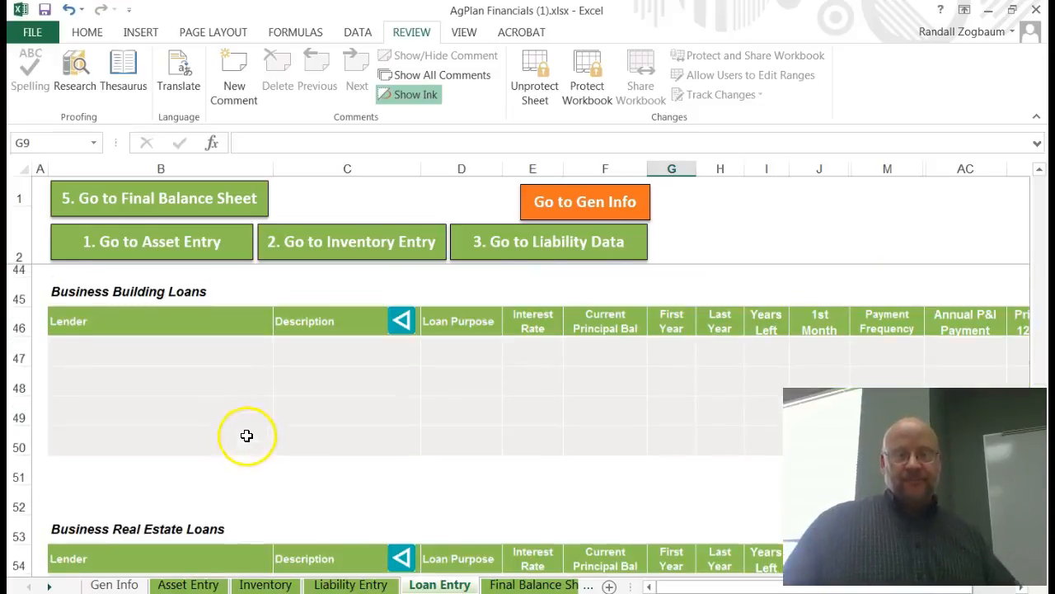
{"action": "scroll", "coordinate": [246, 436], "scroll_direction": "up", "scroll_amount": 8}
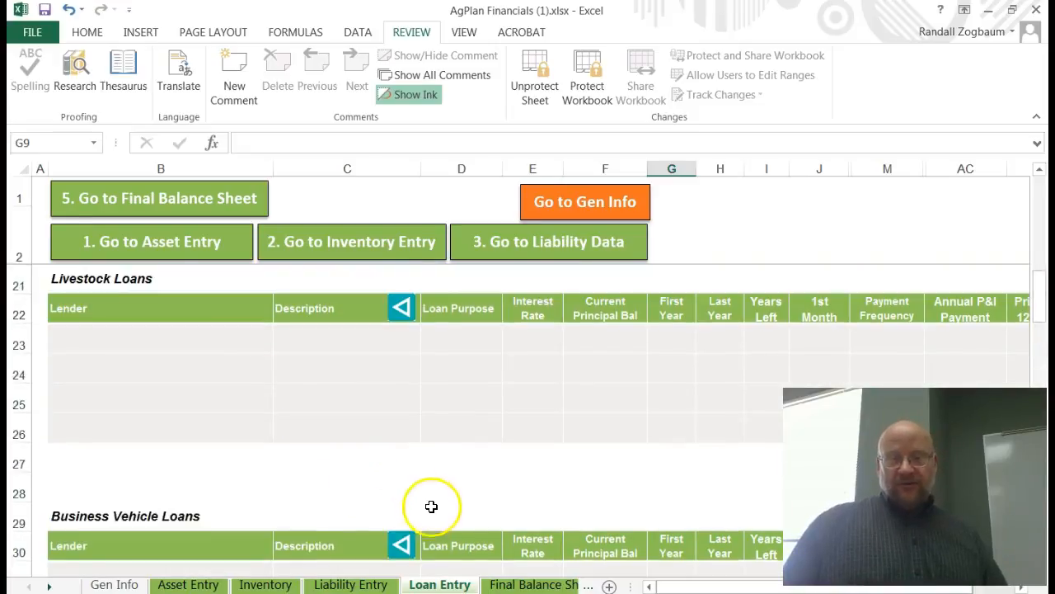
{"action": "scroll", "coordinate": [431, 507], "scroll_direction": "up", "scroll_amount": 6}
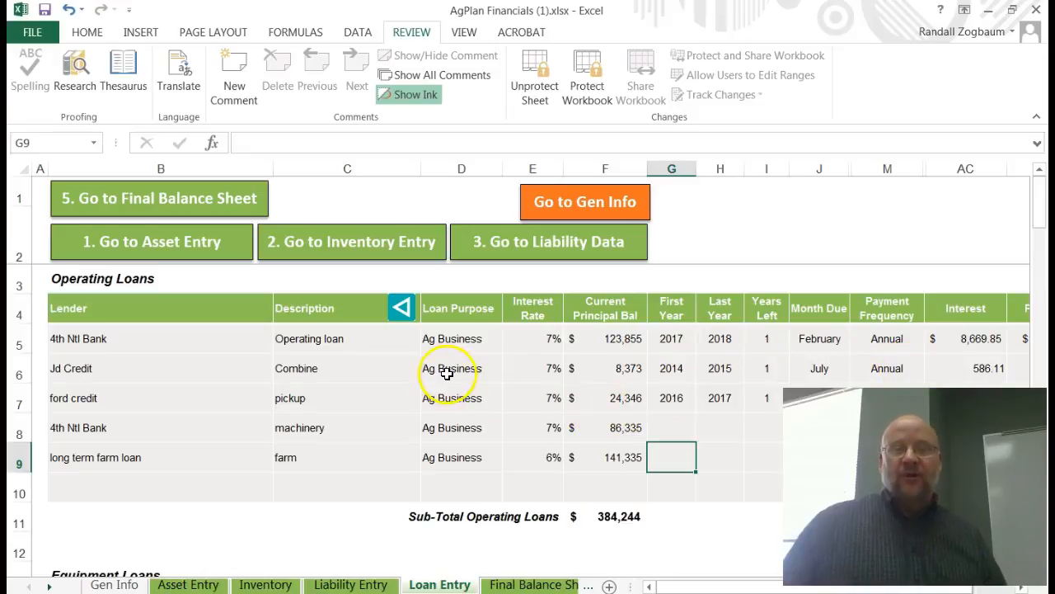
{"action": "scroll", "coordinate": [473, 388], "scroll_direction": "down", "scroll_amount": 8}
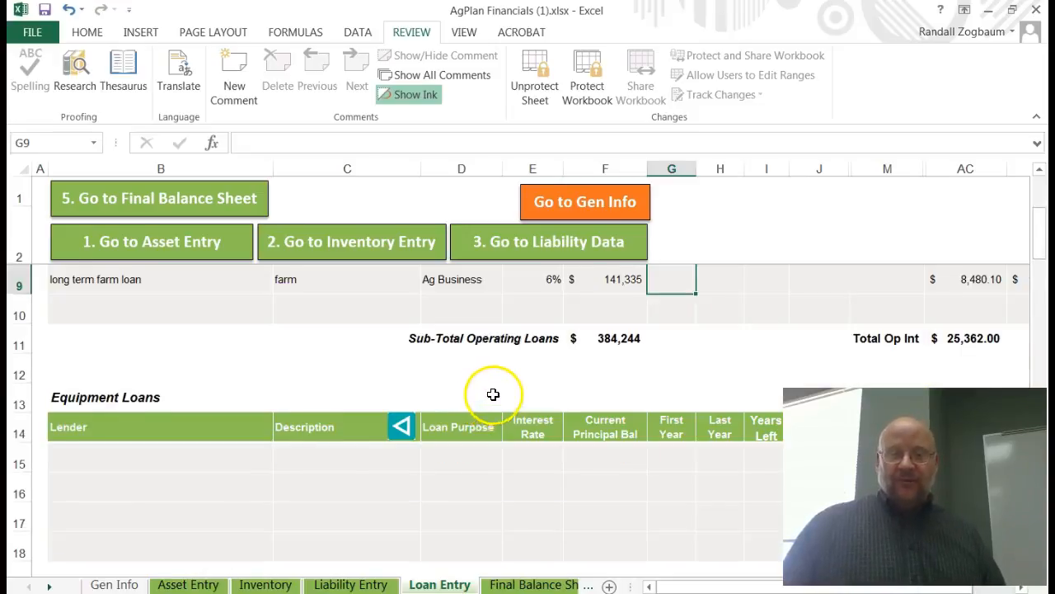
Step: Review the remaining loan sections on the Loan Entry sheet, from business building loans down past the mortgage subtotal
{"action": "scroll", "coordinate": [492, 400], "scroll_direction": "down", "scroll_amount": 6}
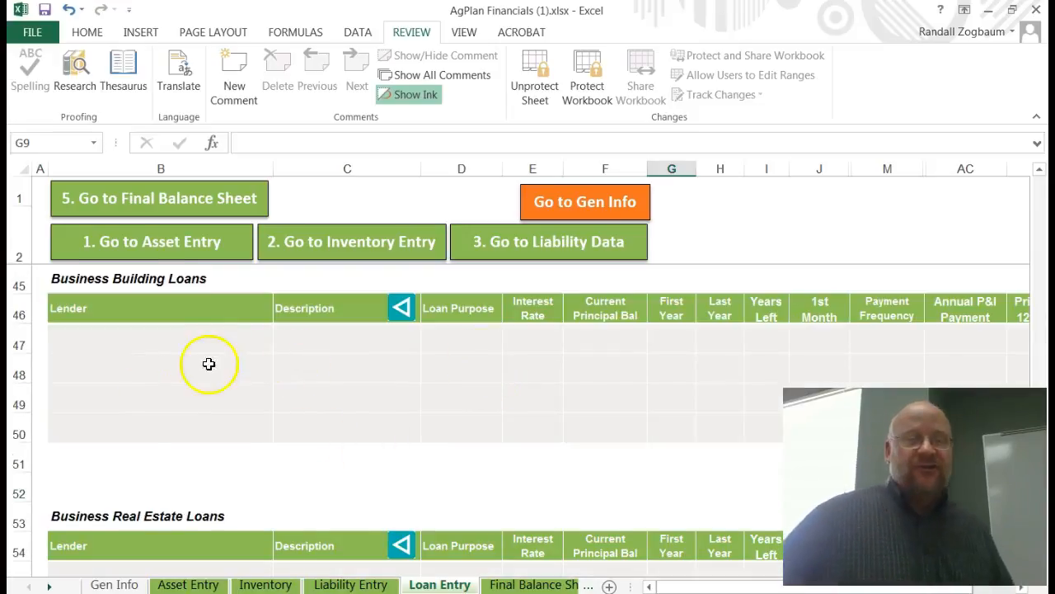
{"action": "scroll", "coordinate": [198, 356], "scroll_direction": "down", "scroll_amount": 3}
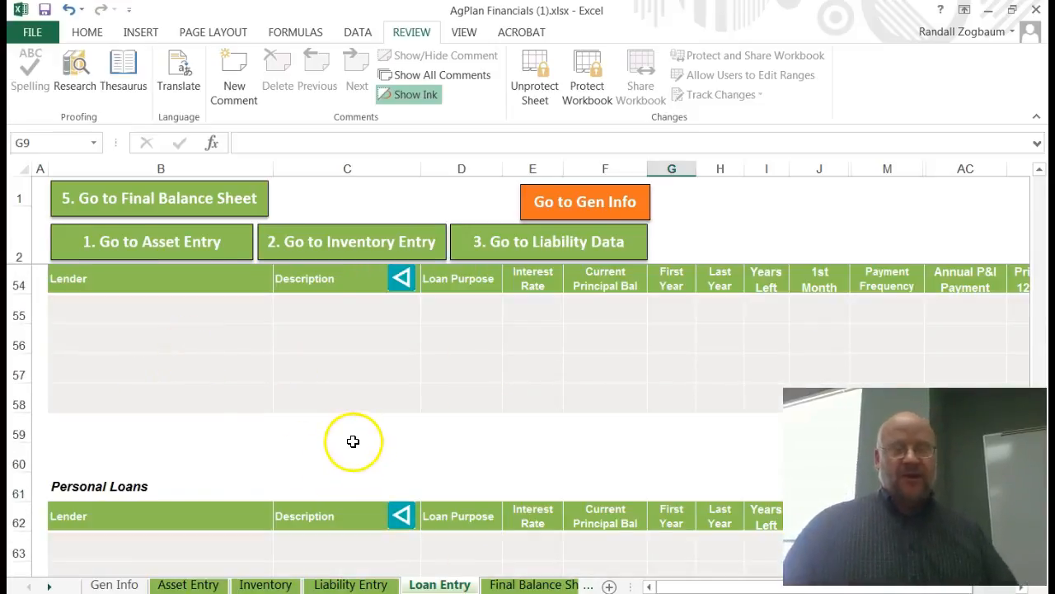
{"action": "scroll", "coordinate": [351, 445], "scroll_direction": "down", "scroll_amount": 2}
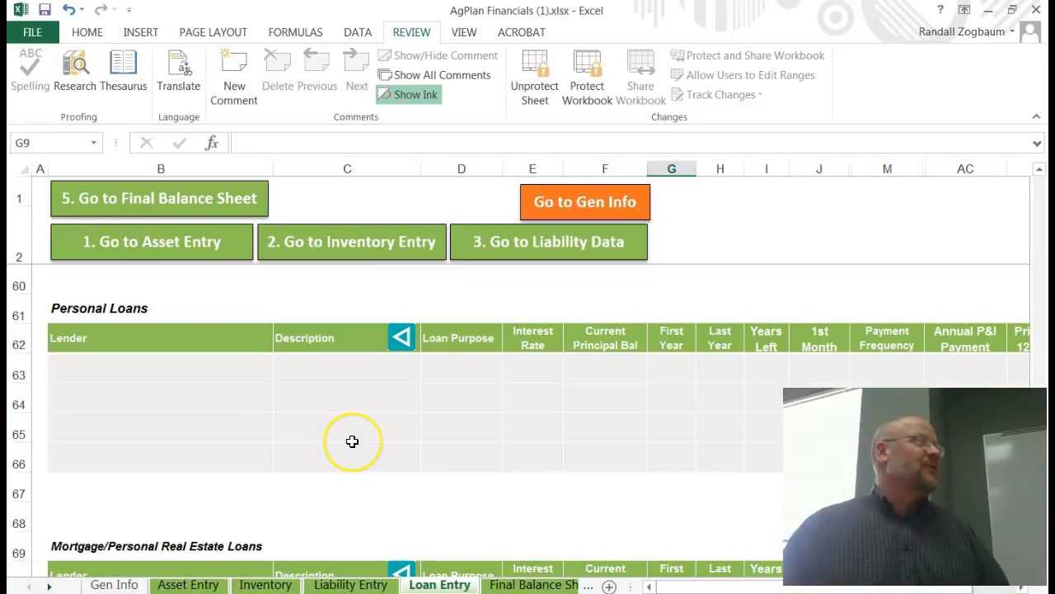
{"action": "scroll", "coordinate": [352, 441], "scroll_direction": "down", "scroll_amount": 4}
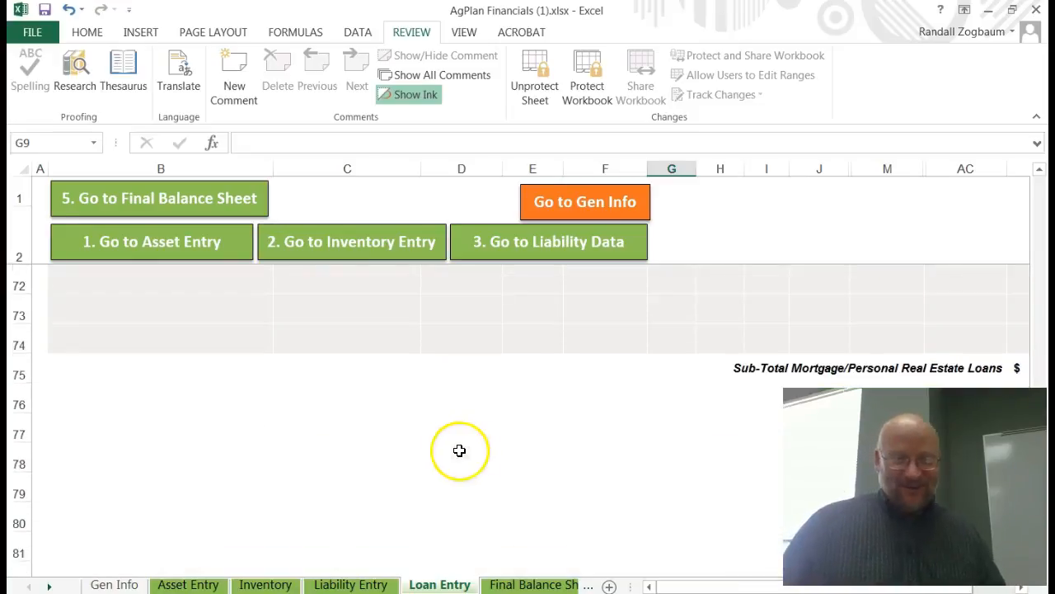
{"action": "scroll", "coordinate": [490, 417], "scroll_direction": "down", "scroll_amount": 3}
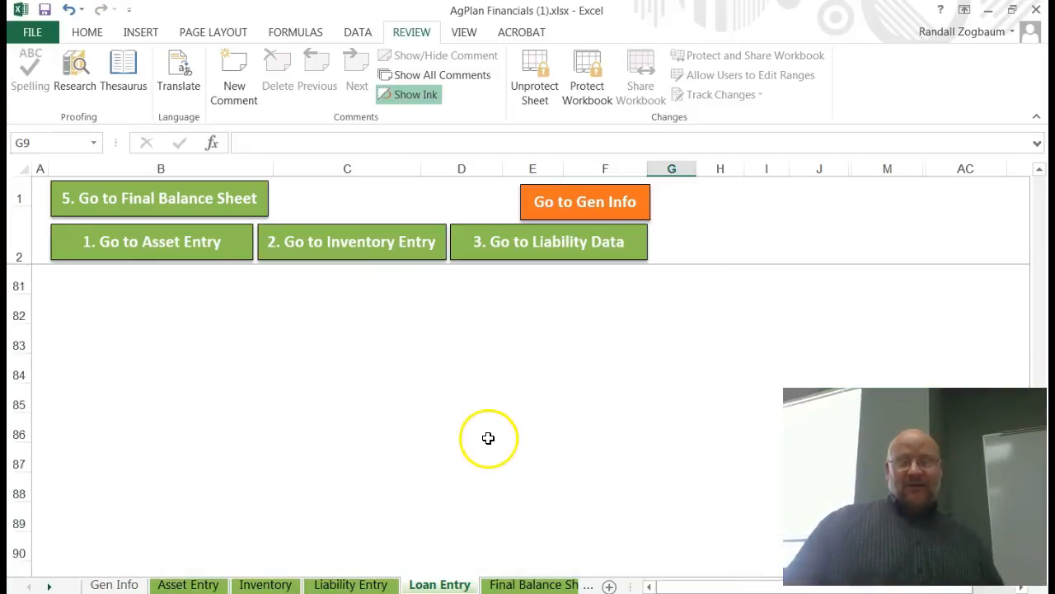
{"action": "scroll", "coordinate": [485, 435], "scroll_direction": "down", "scroll_amount": 2}
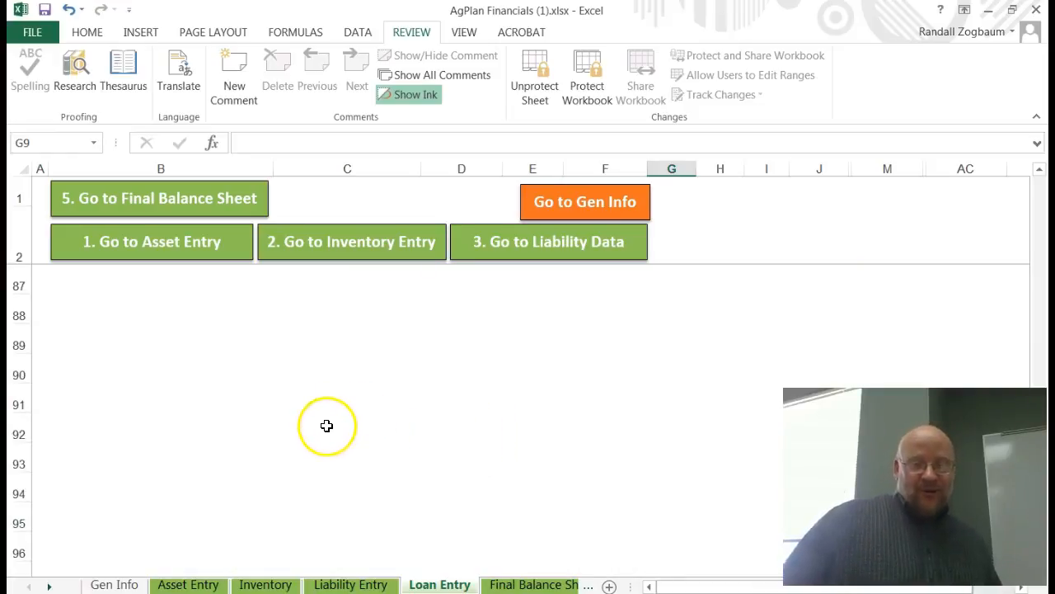